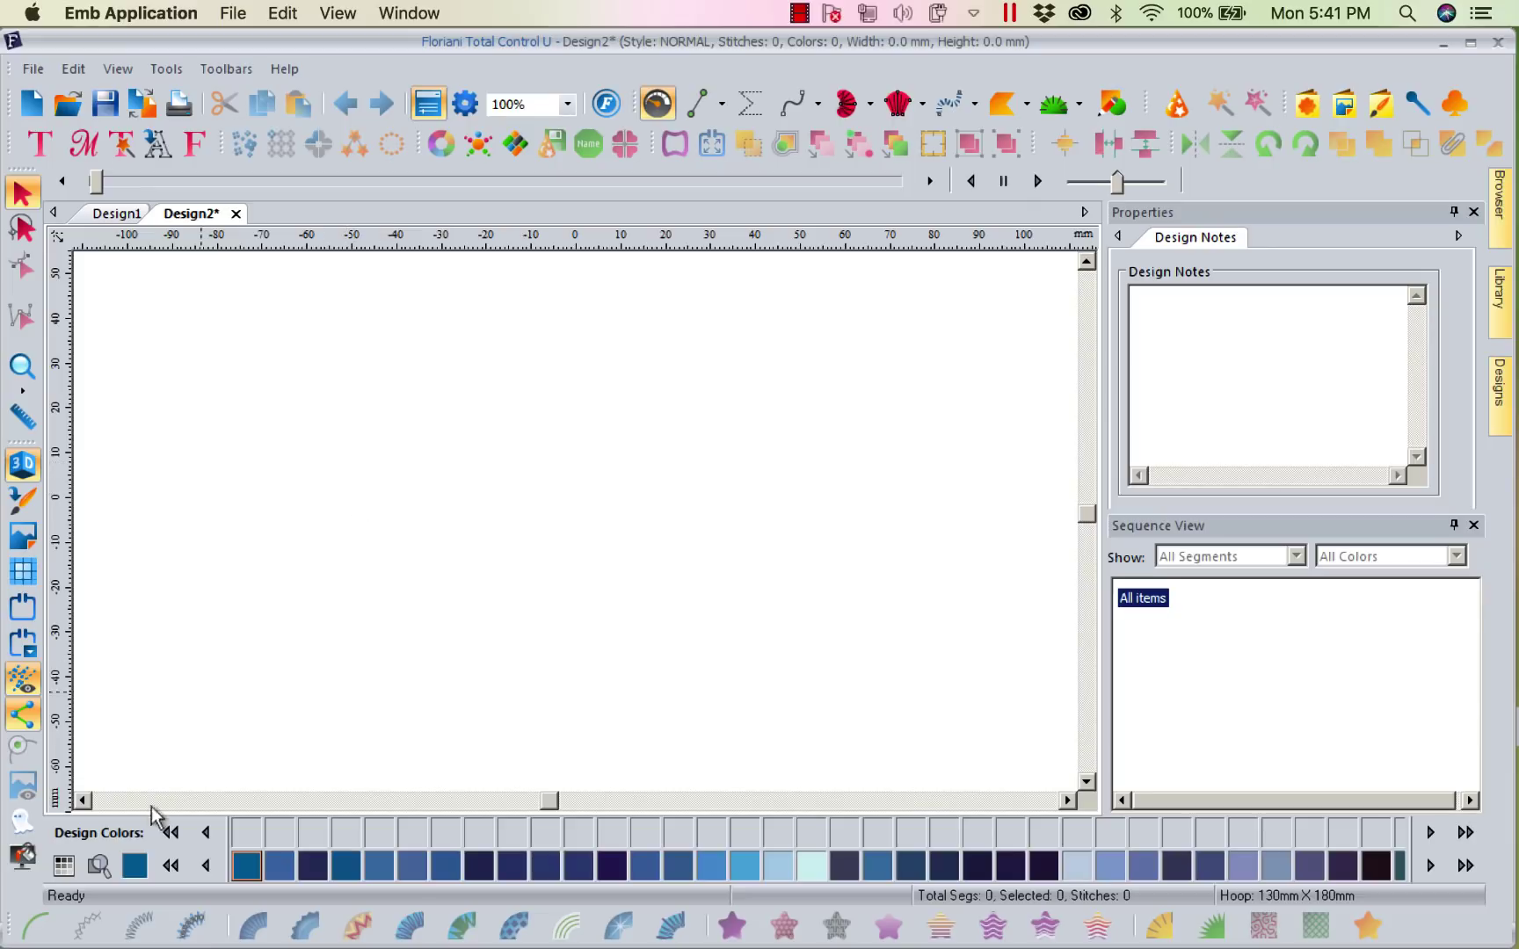
Draw a six-point 2.5 mm Steil stitch path rising from lower left to upper right.
left_click(946, 103)
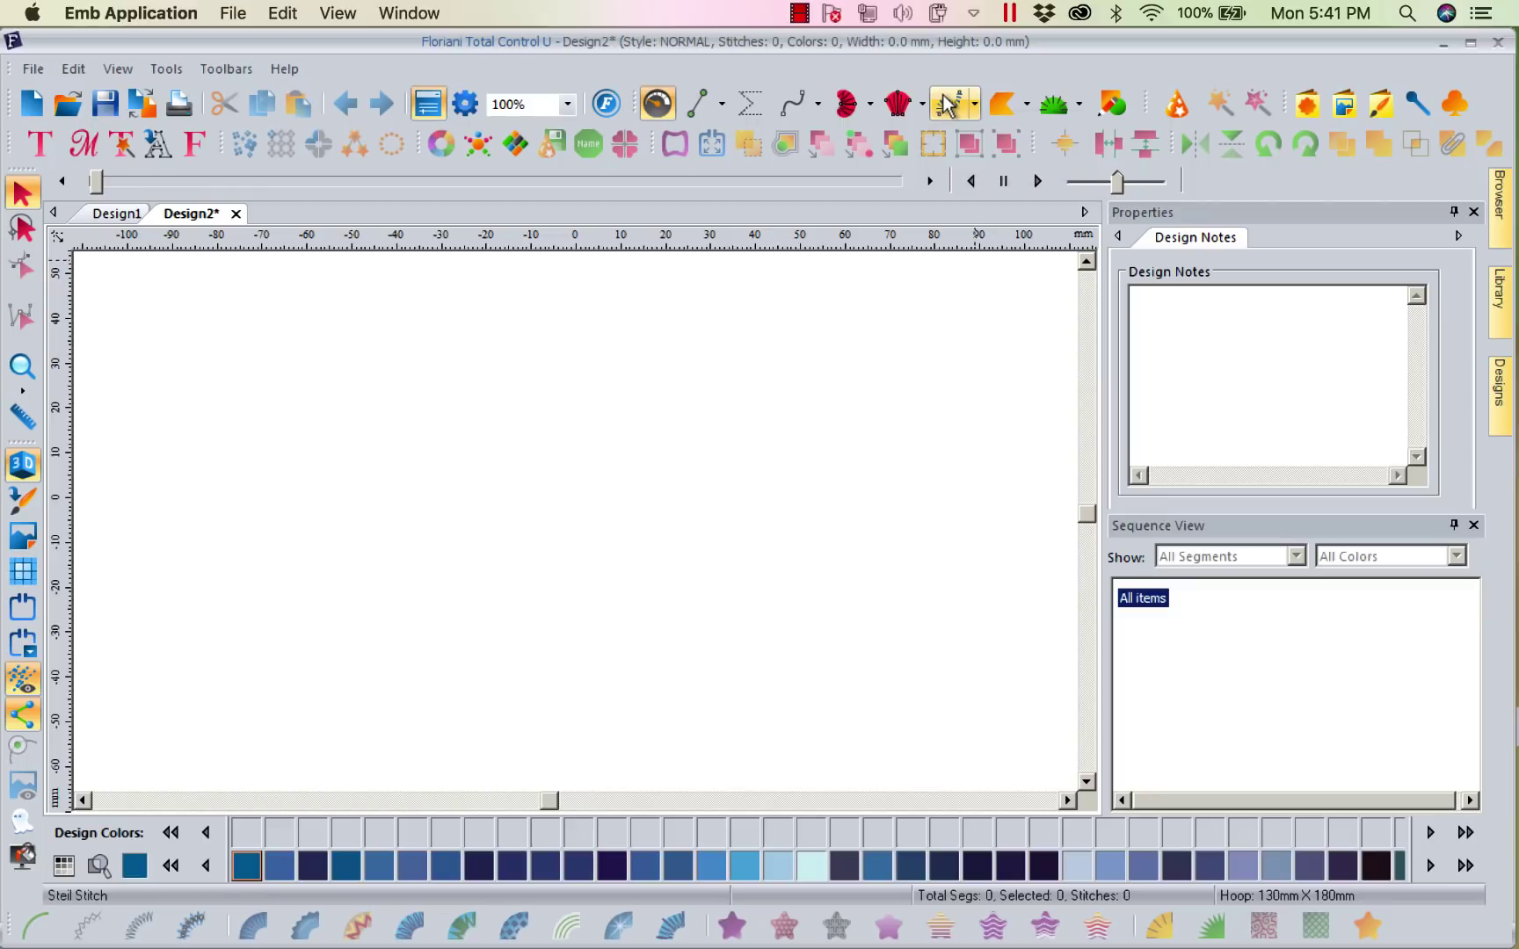
left_click(946, 104)
left_click(303, 639)
left_click(404, 514)
left_click(568, 411)
left_click(725, 366)
left_click(877, 342)
left_click(955, 321)
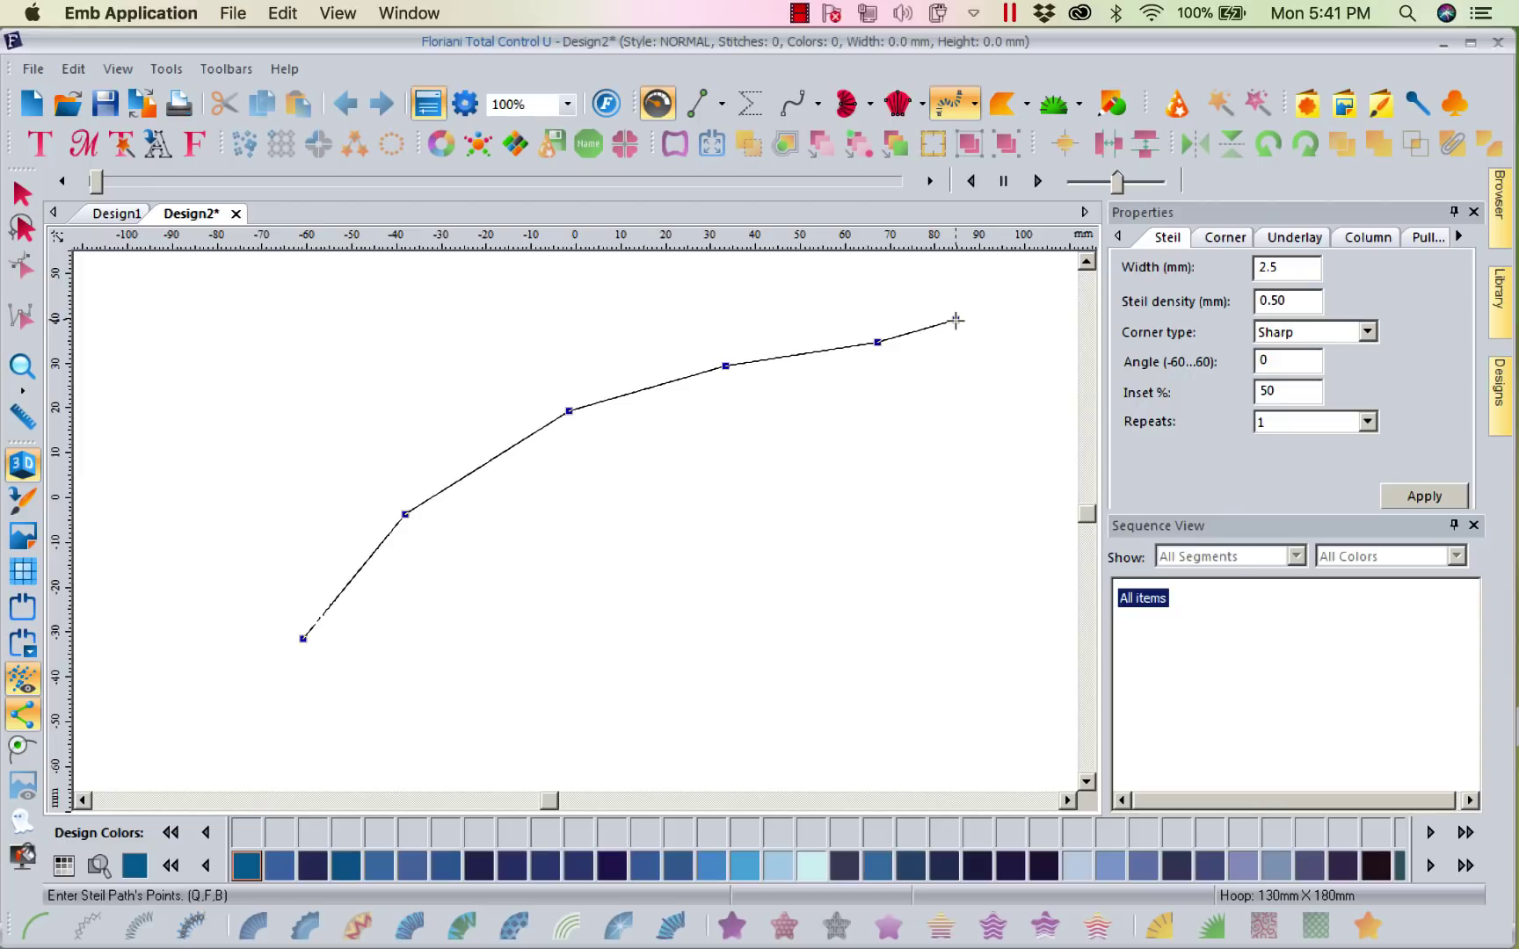
key("Return")
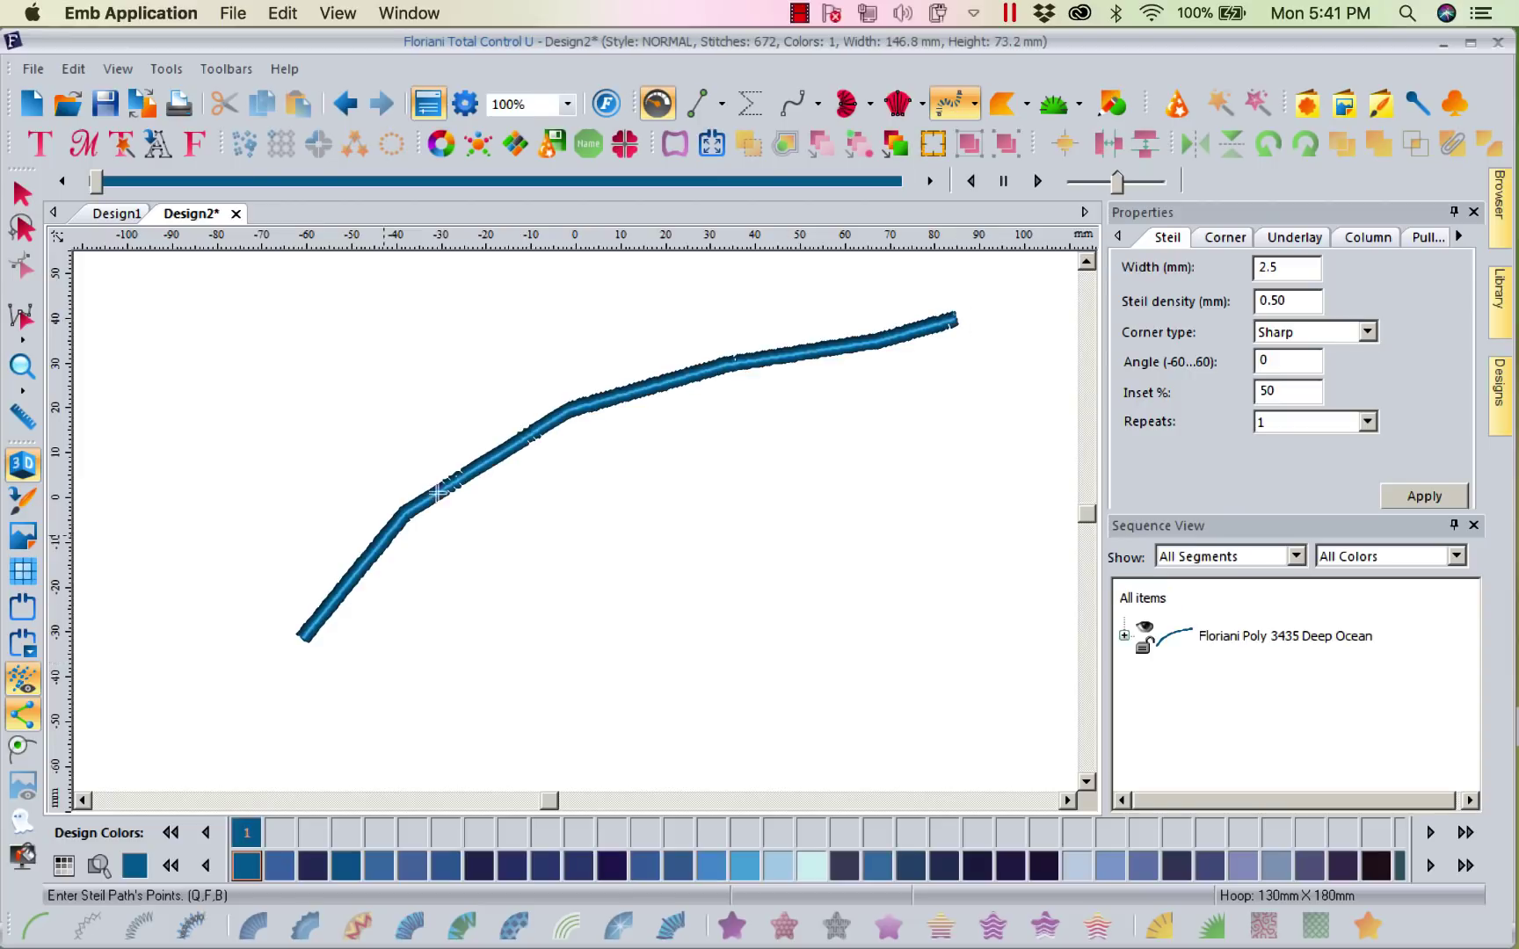
Show the stitches flat, keep the Sharp corner type, and zoom into the path's lower bend.
left_click(25, 466)
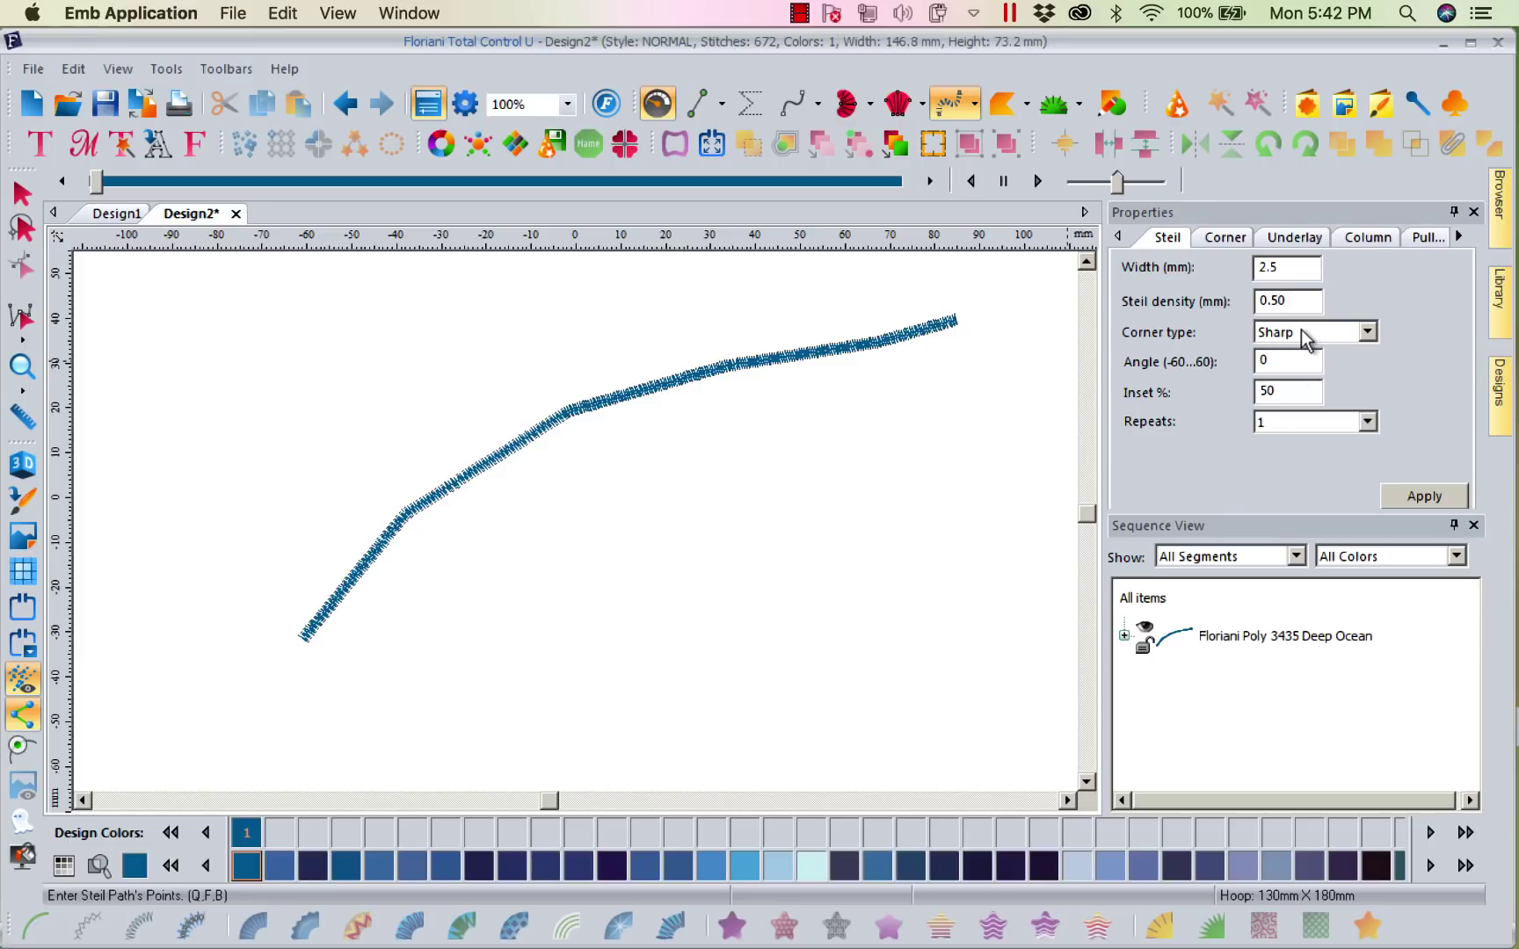
left_click(1371, 333)
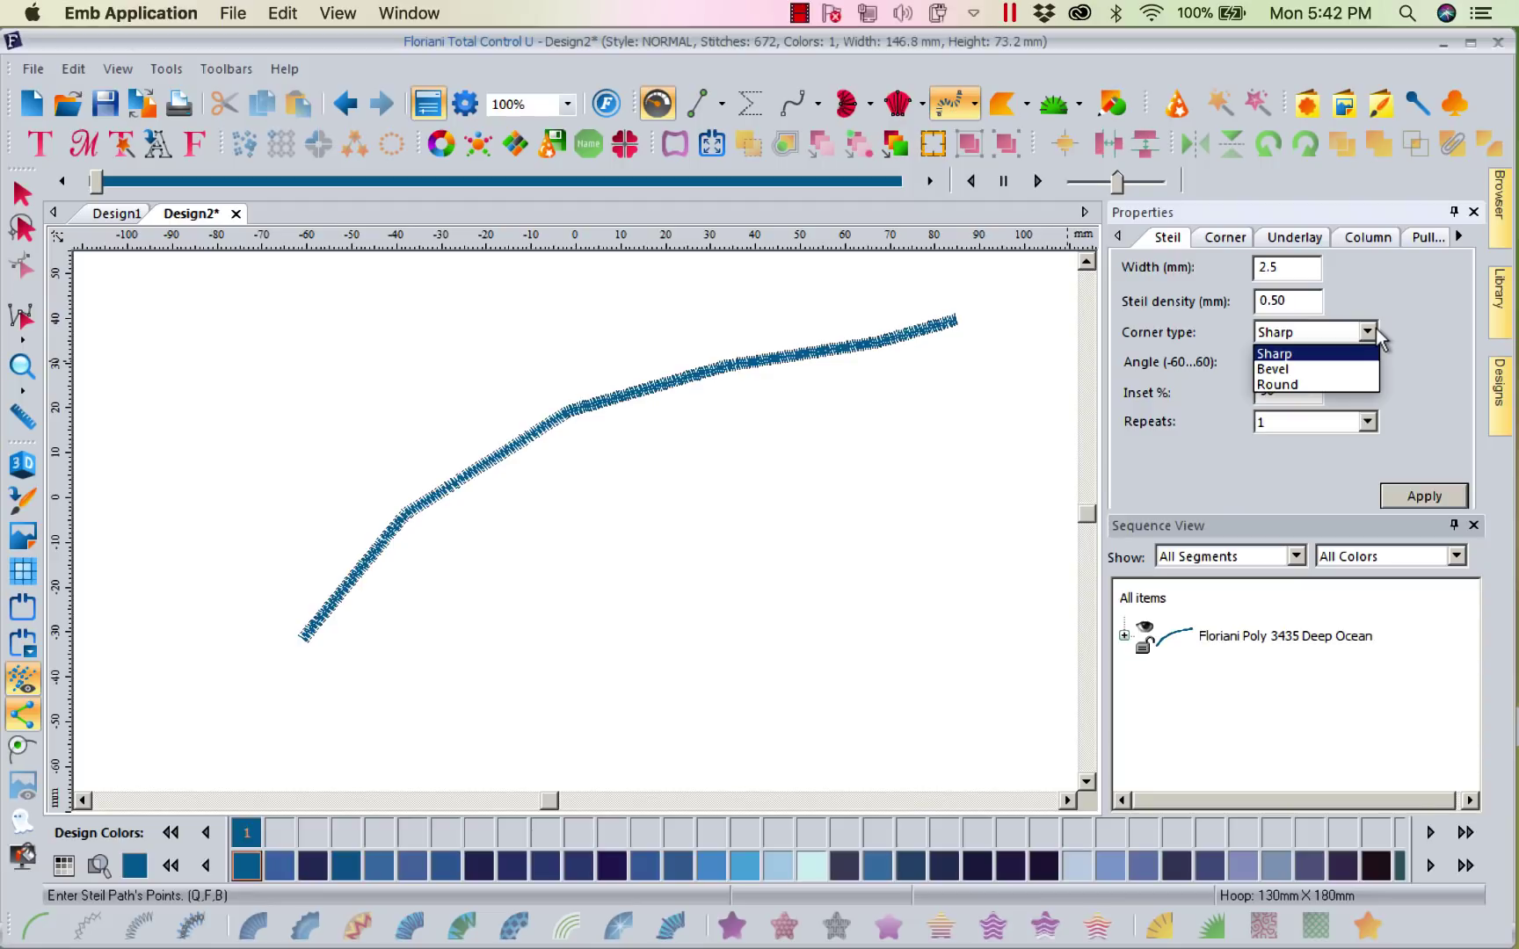
left_click(1406, 297)
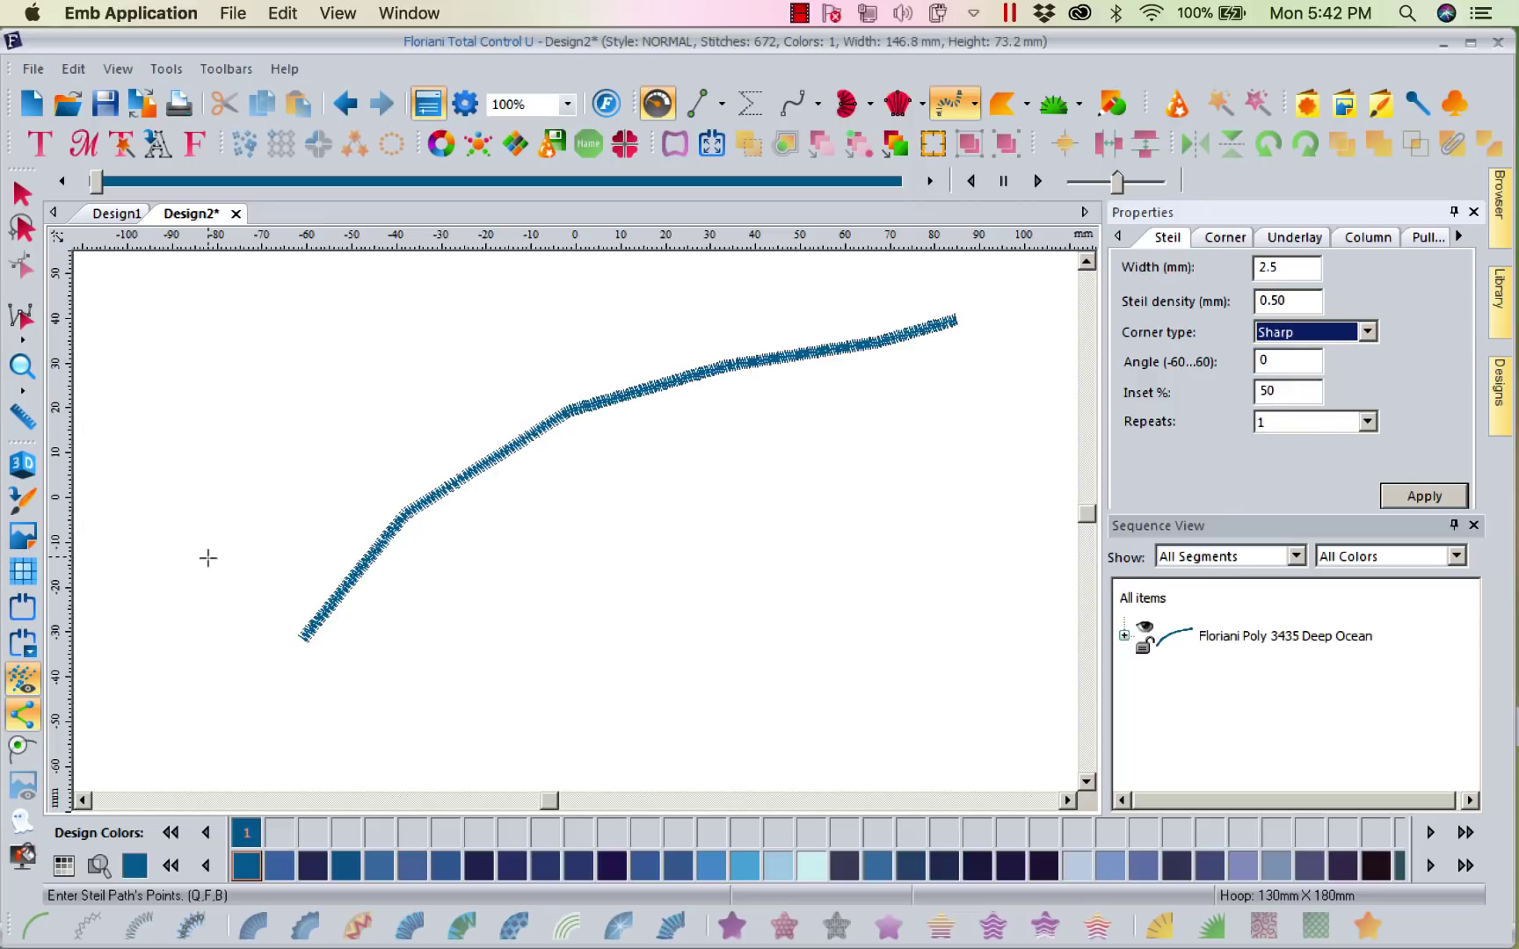
left_click(22, 367)
left_click_drag(409, 497, 478, 525)
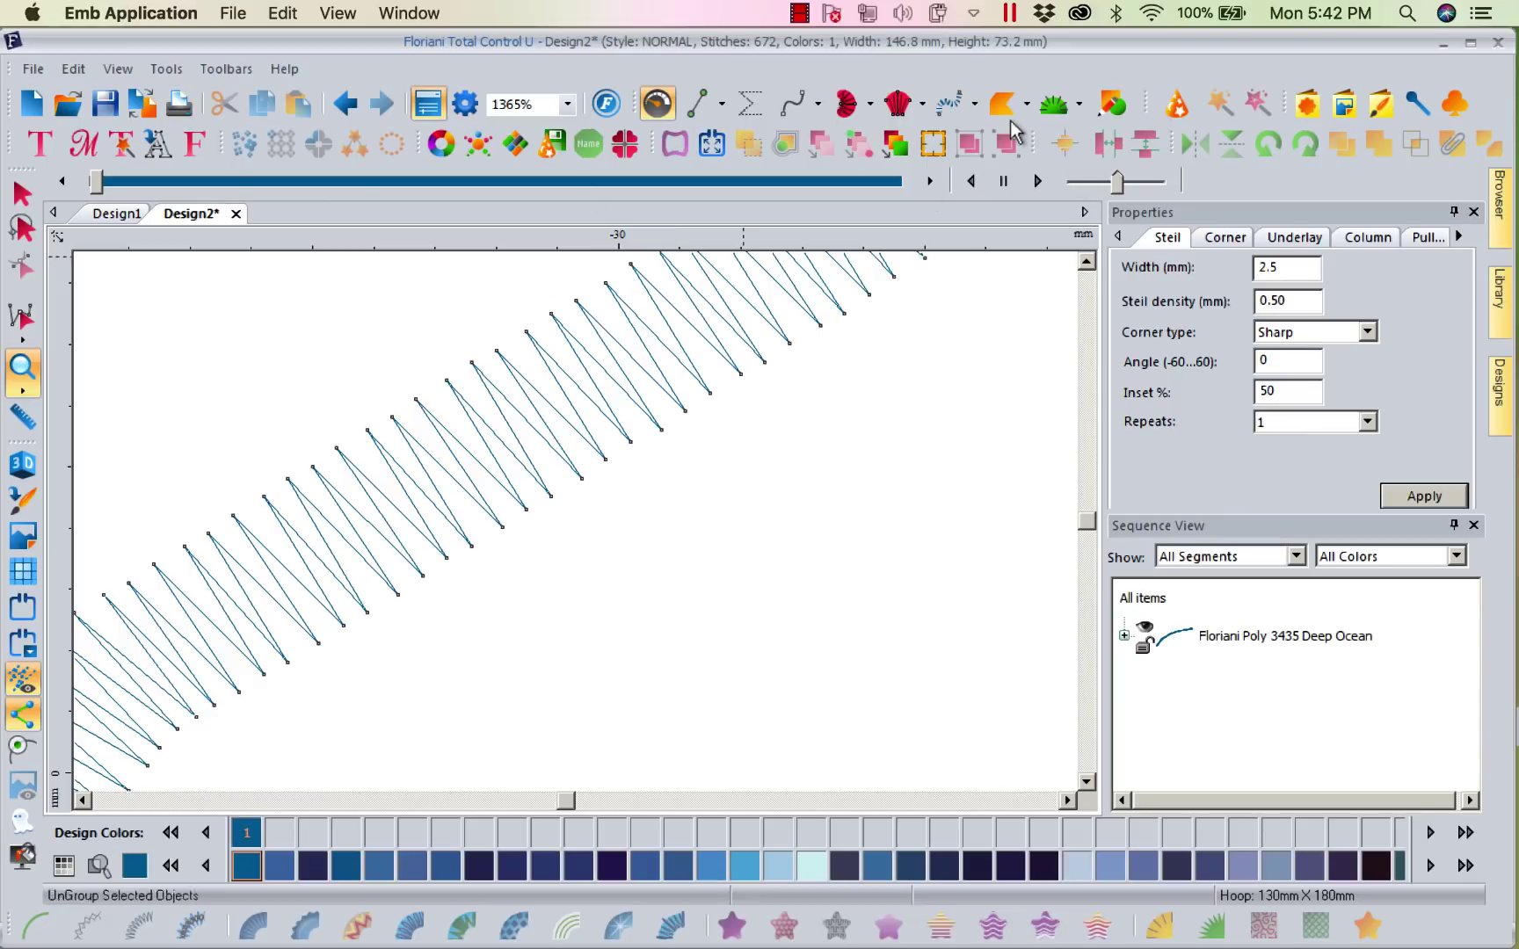
Start a new blank design, Design3, with the straight Line artwork tool.
left_click(20, 106)
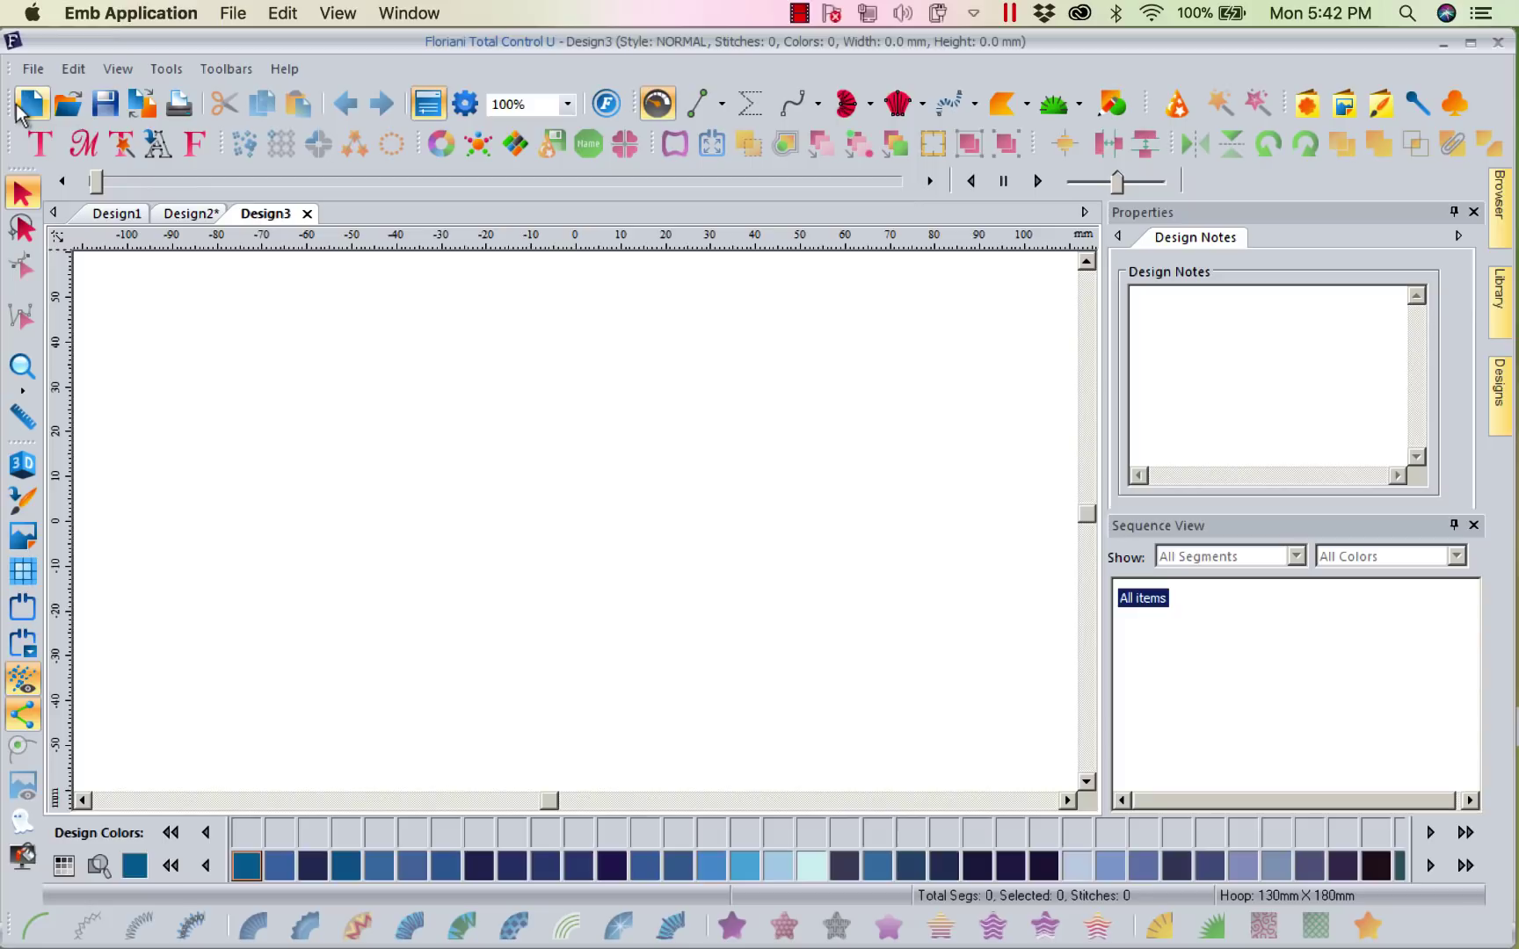
left_click(720, 105)
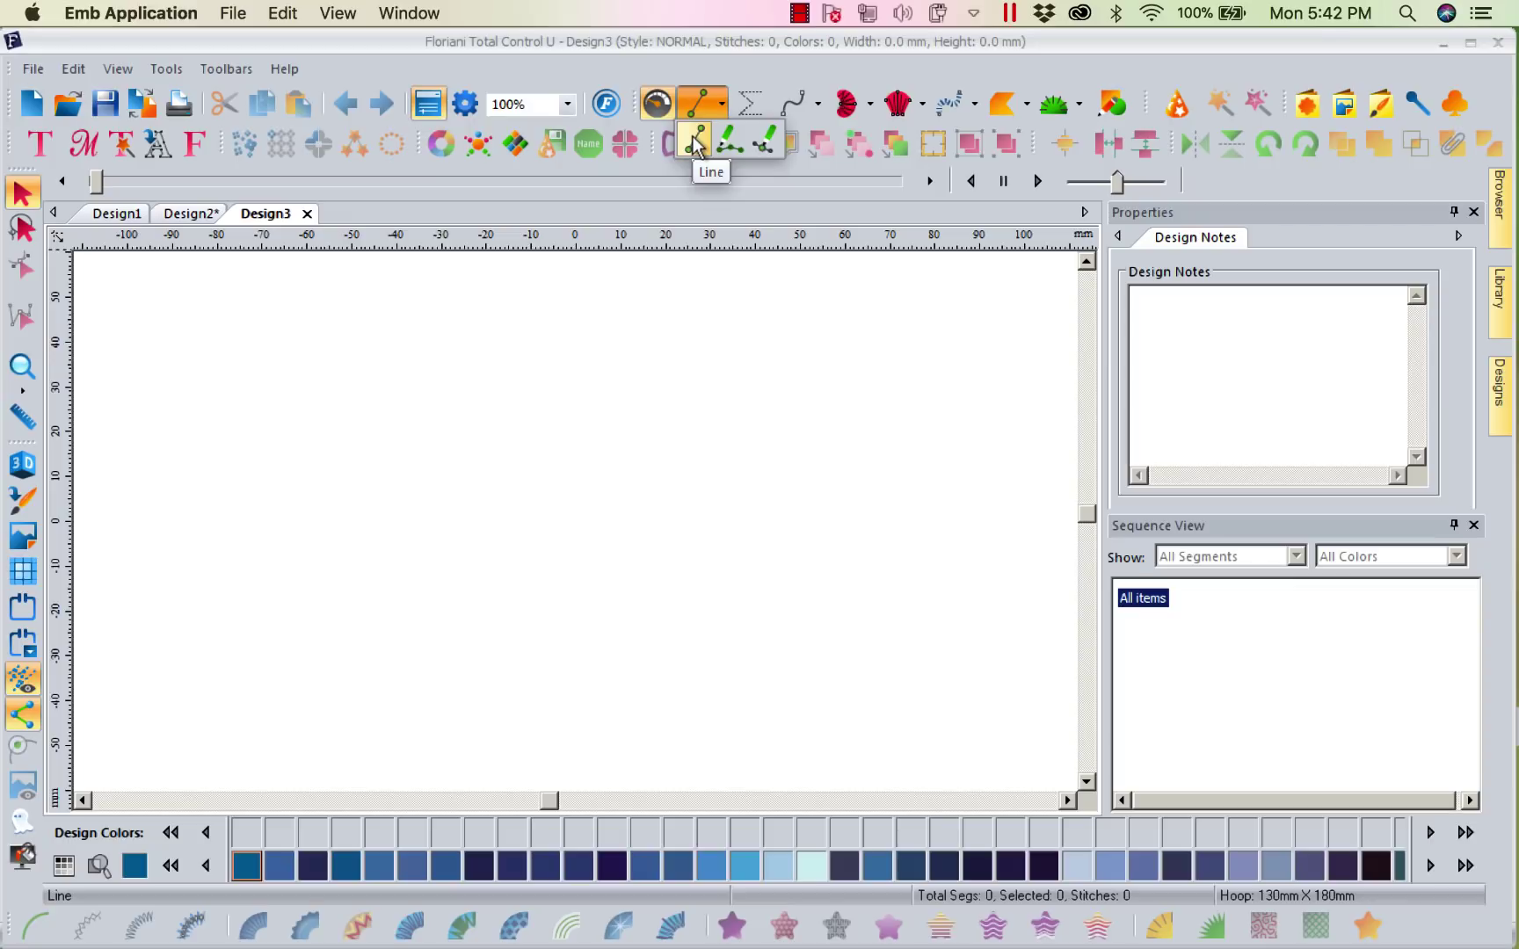
left_click(695, 145)
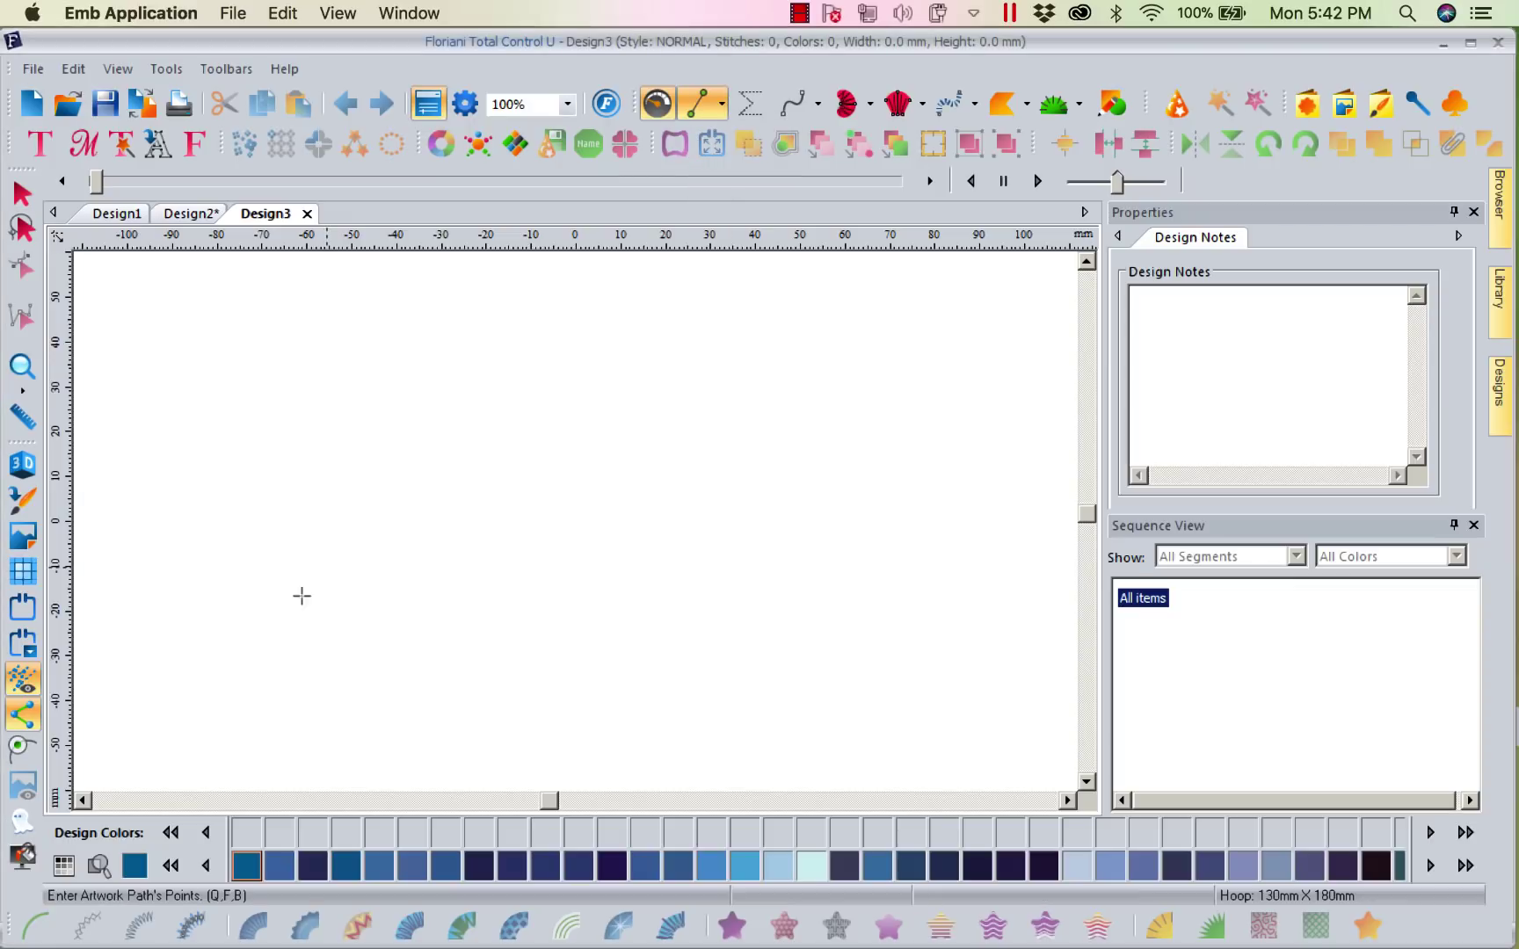
Draw a five-point artwork line rising from lower left to upper right.
left_click(292, 604)
left_click(412, 507)
left_click(602, 418)
left_click(761, 374)
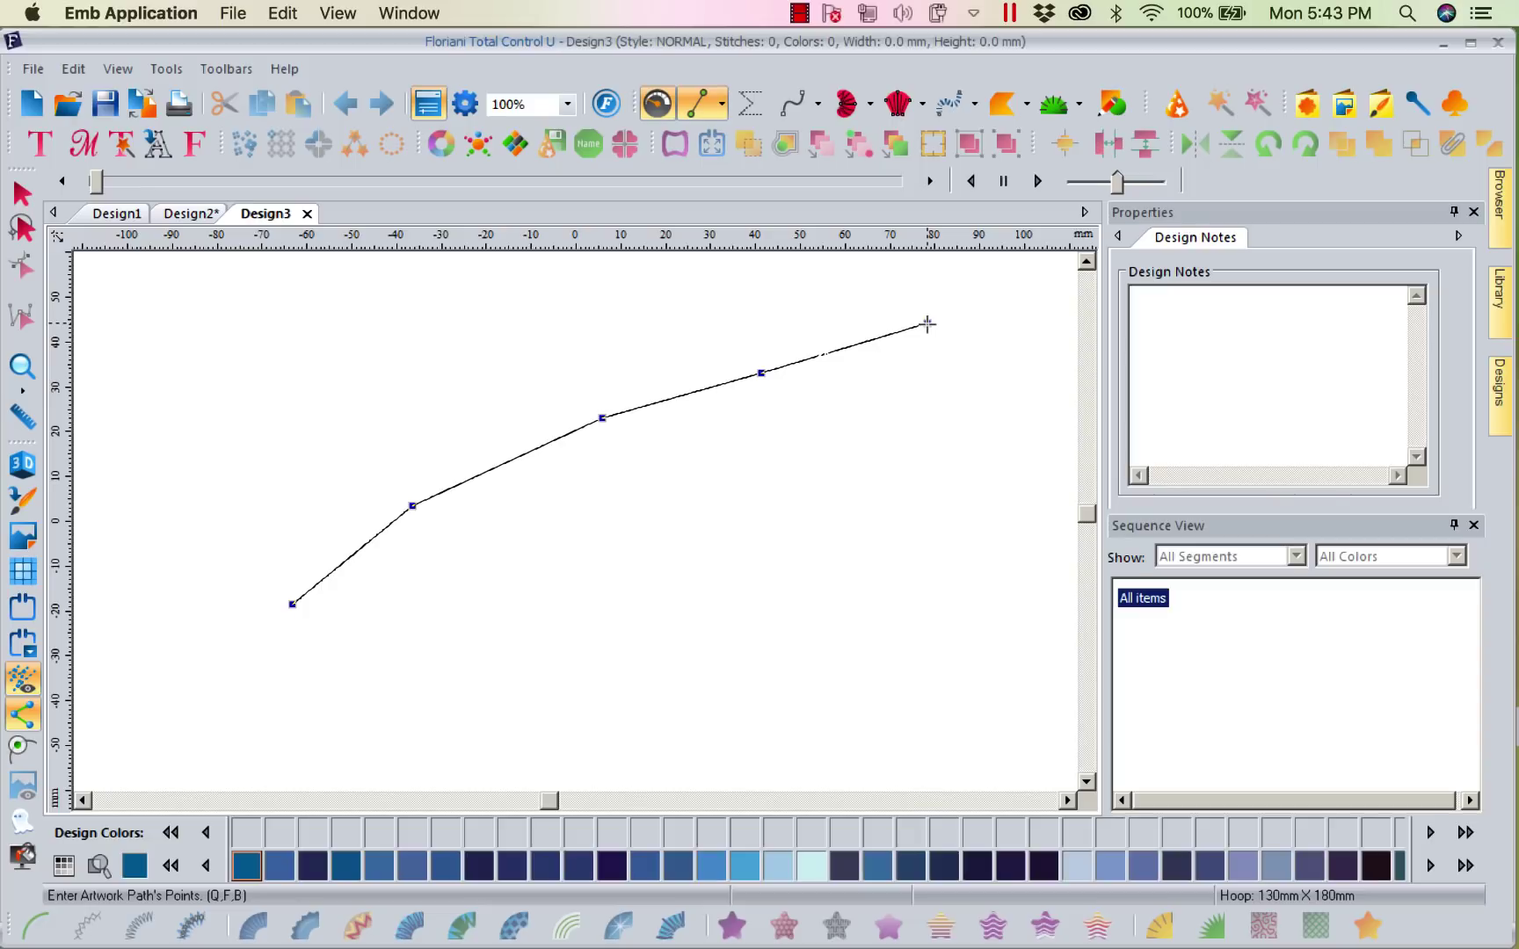
left_click(927, 325)
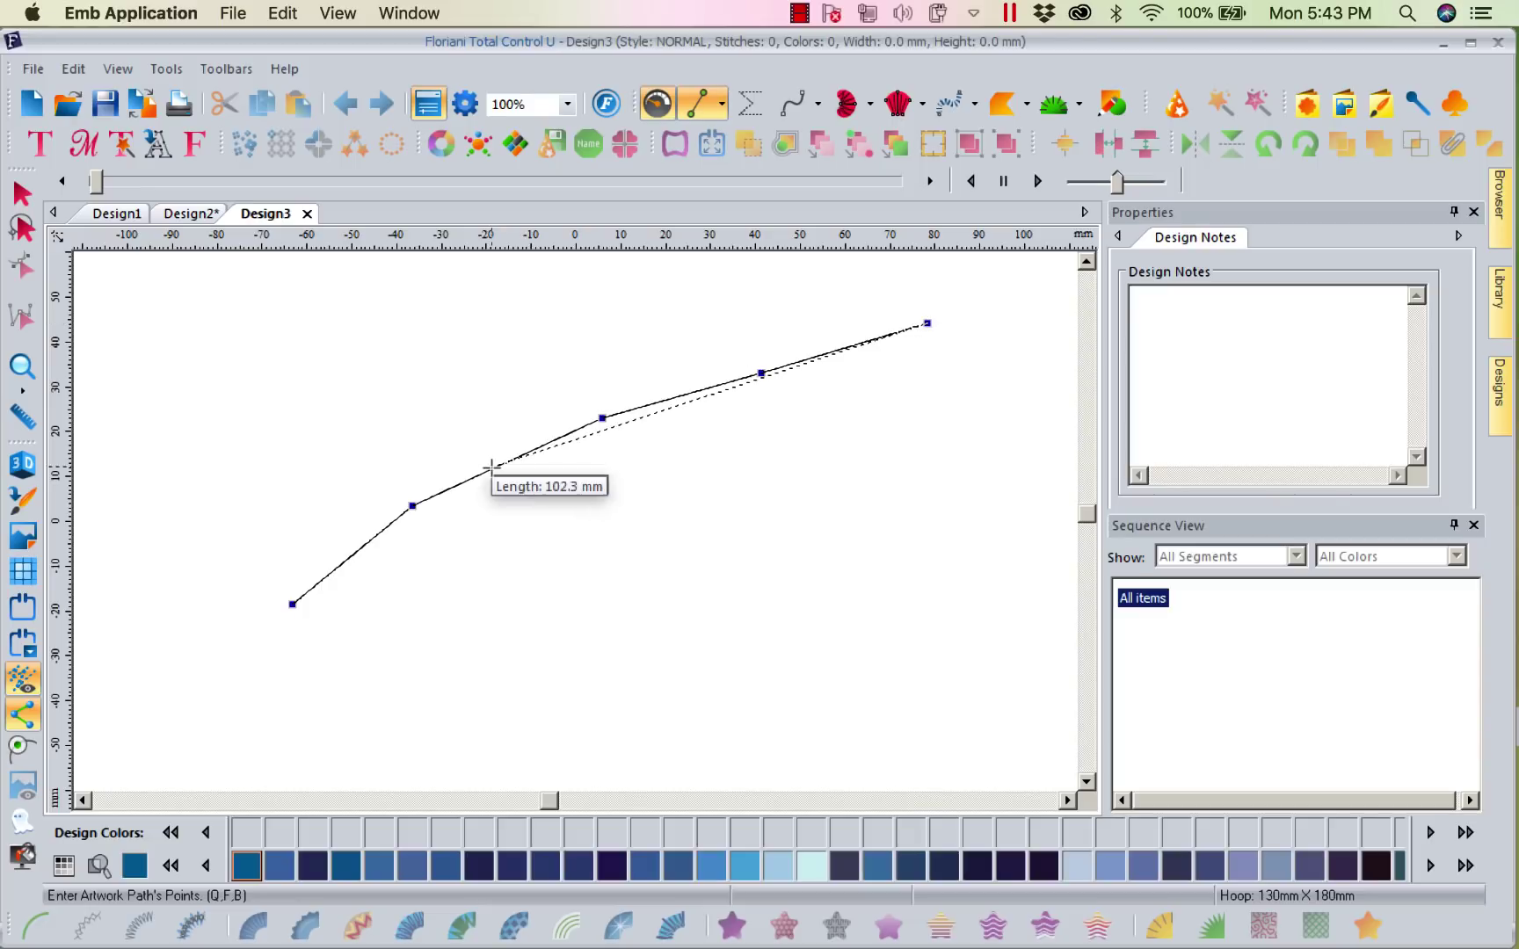
key("Return")
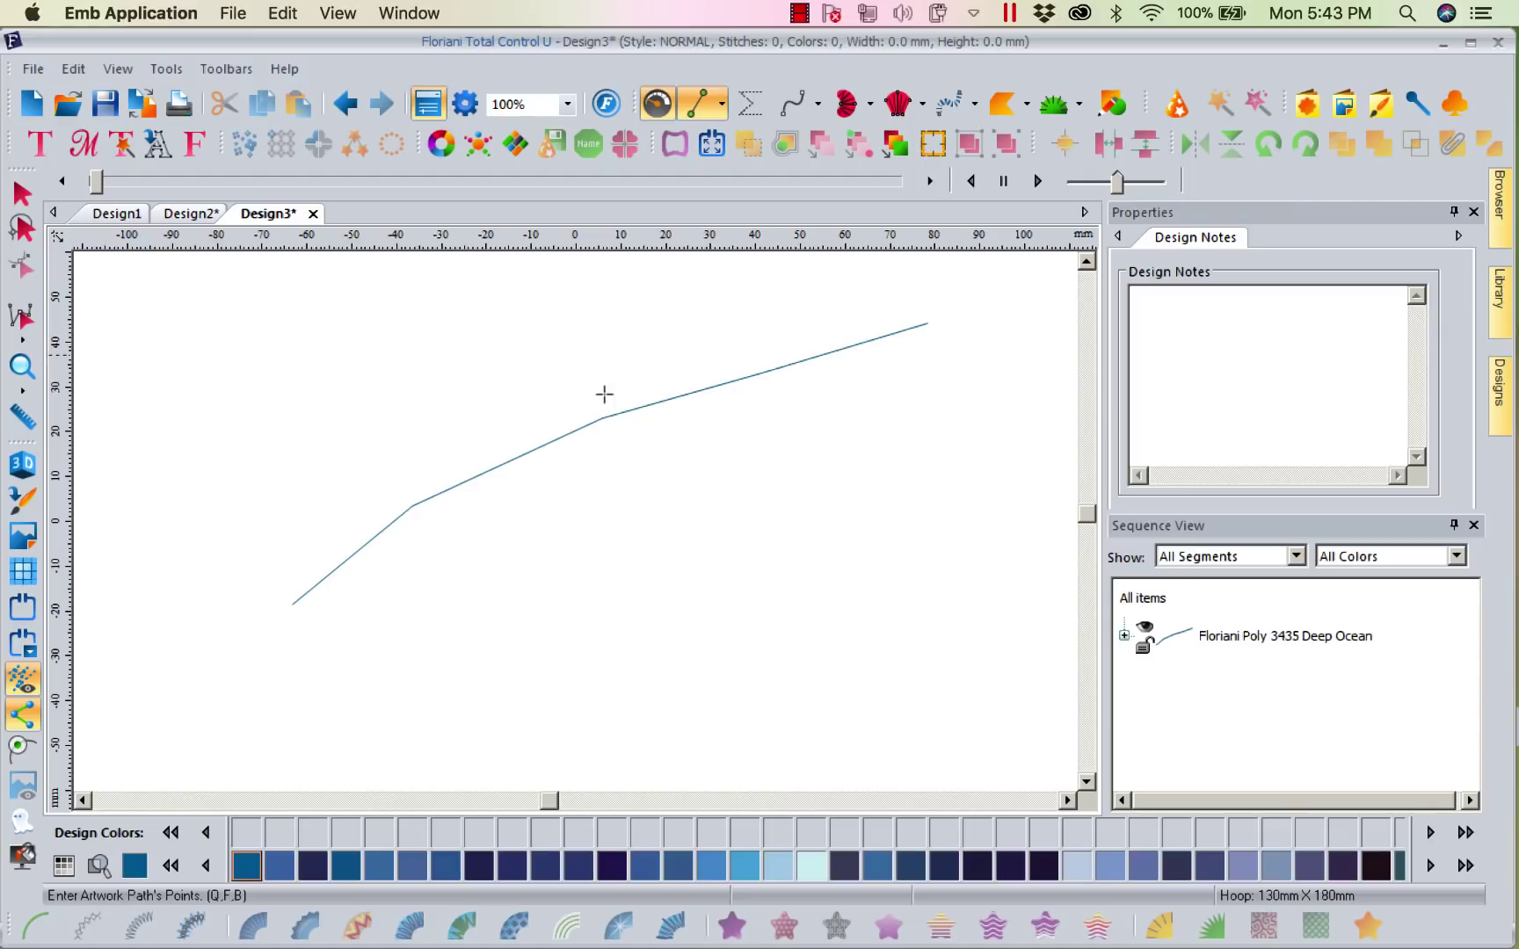
Convert the drawn line to a 2.5 mm Steil column of 626 stitches.
left_click(22, 194)
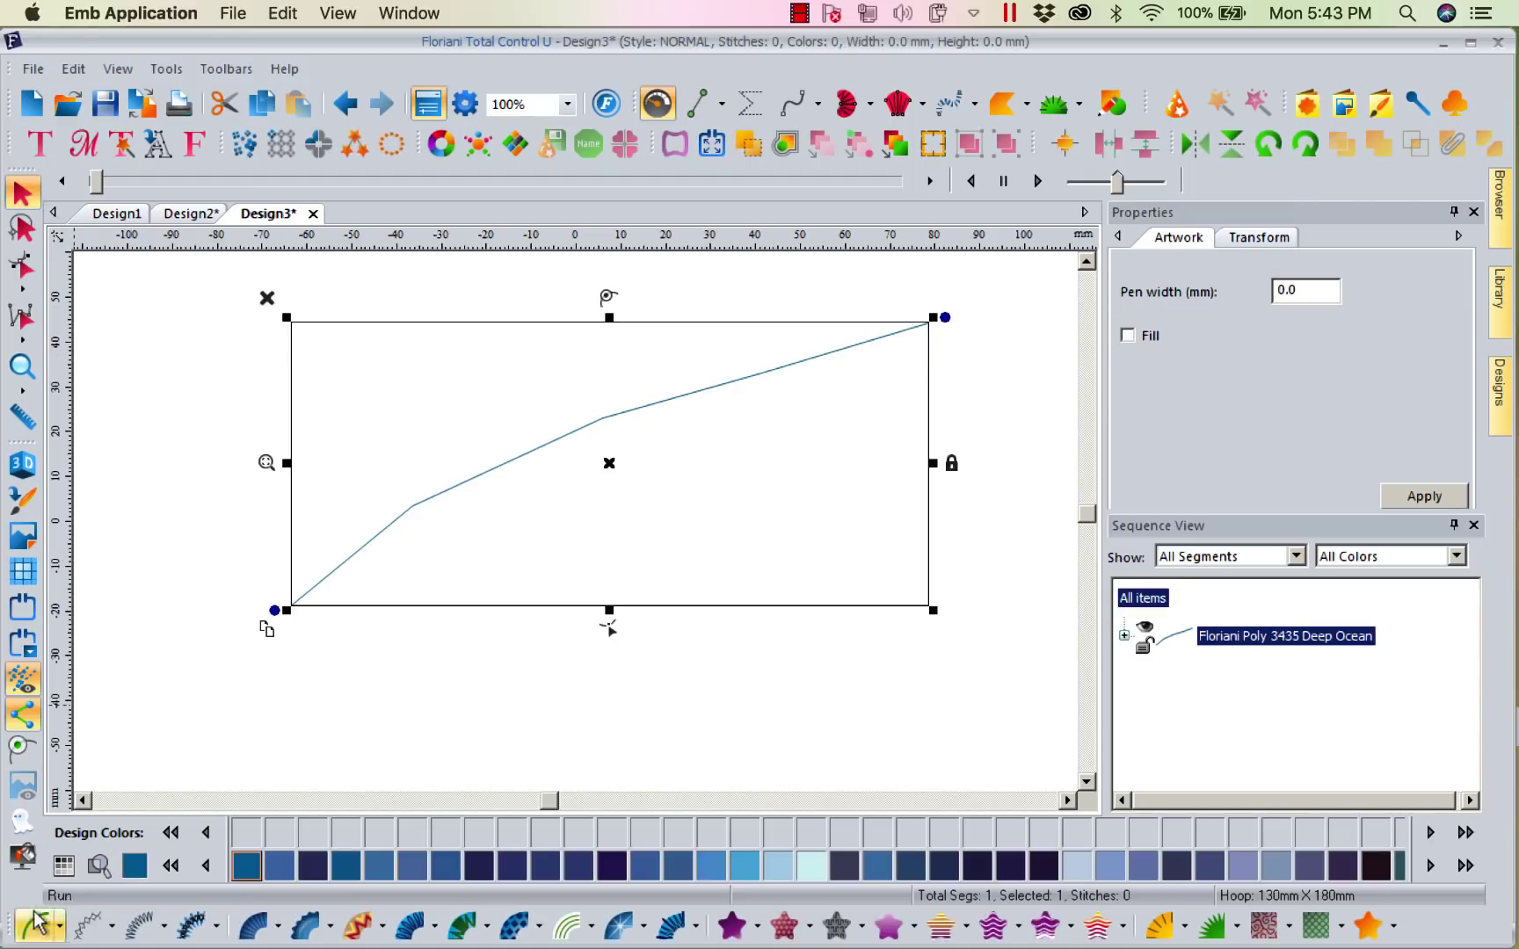
left_click(136, 924)
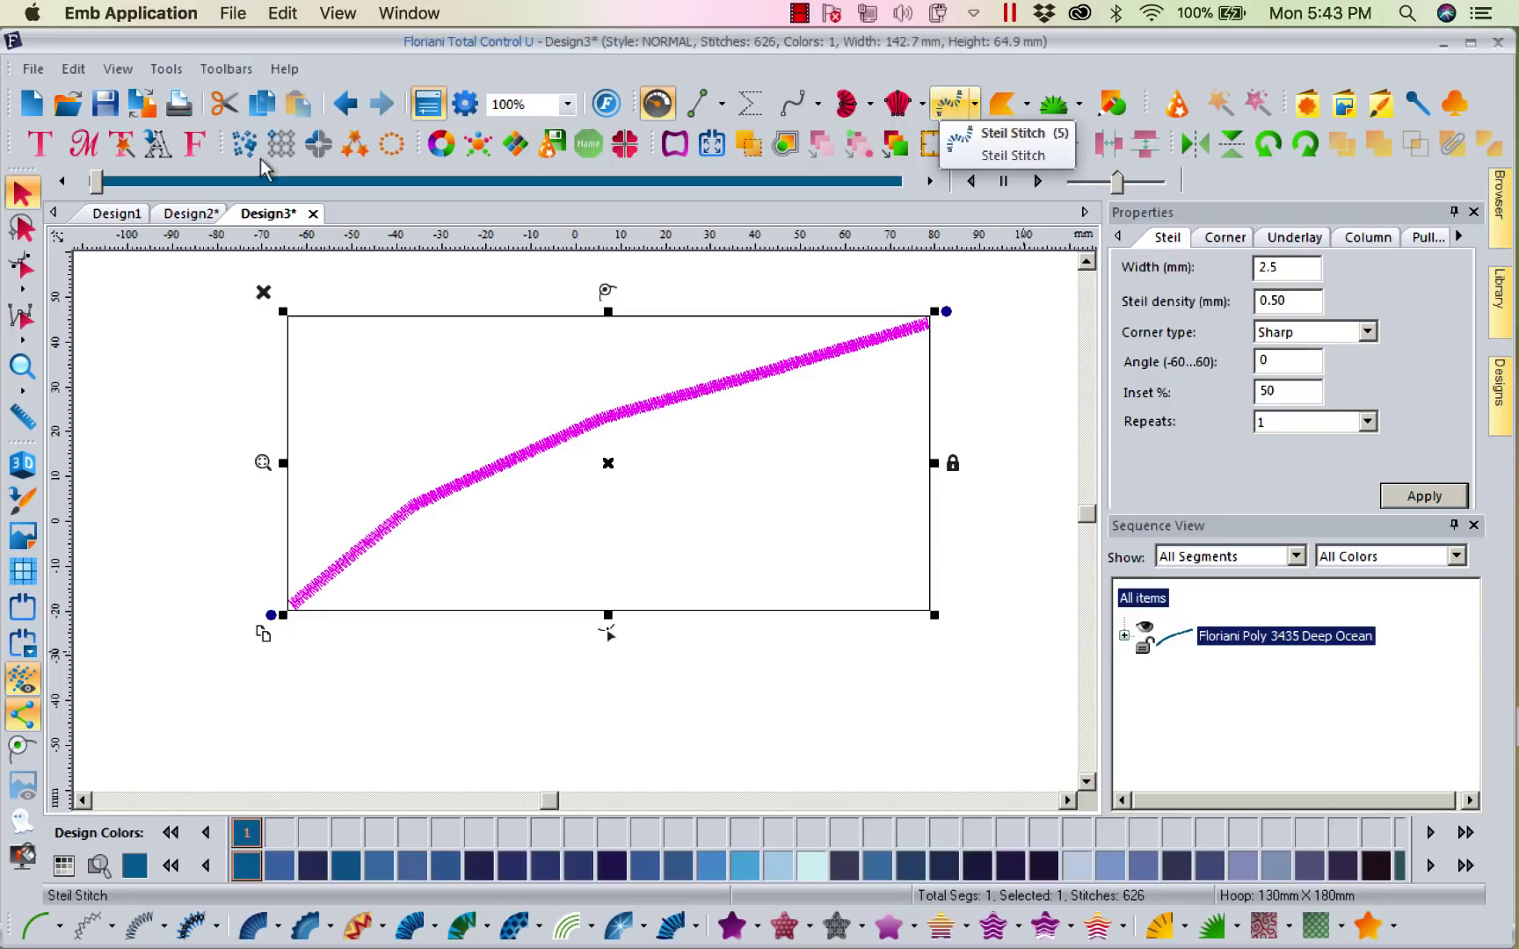
Open a new blank design, Design4, with the Satin Stitch tool active.
left_click(32, 106)
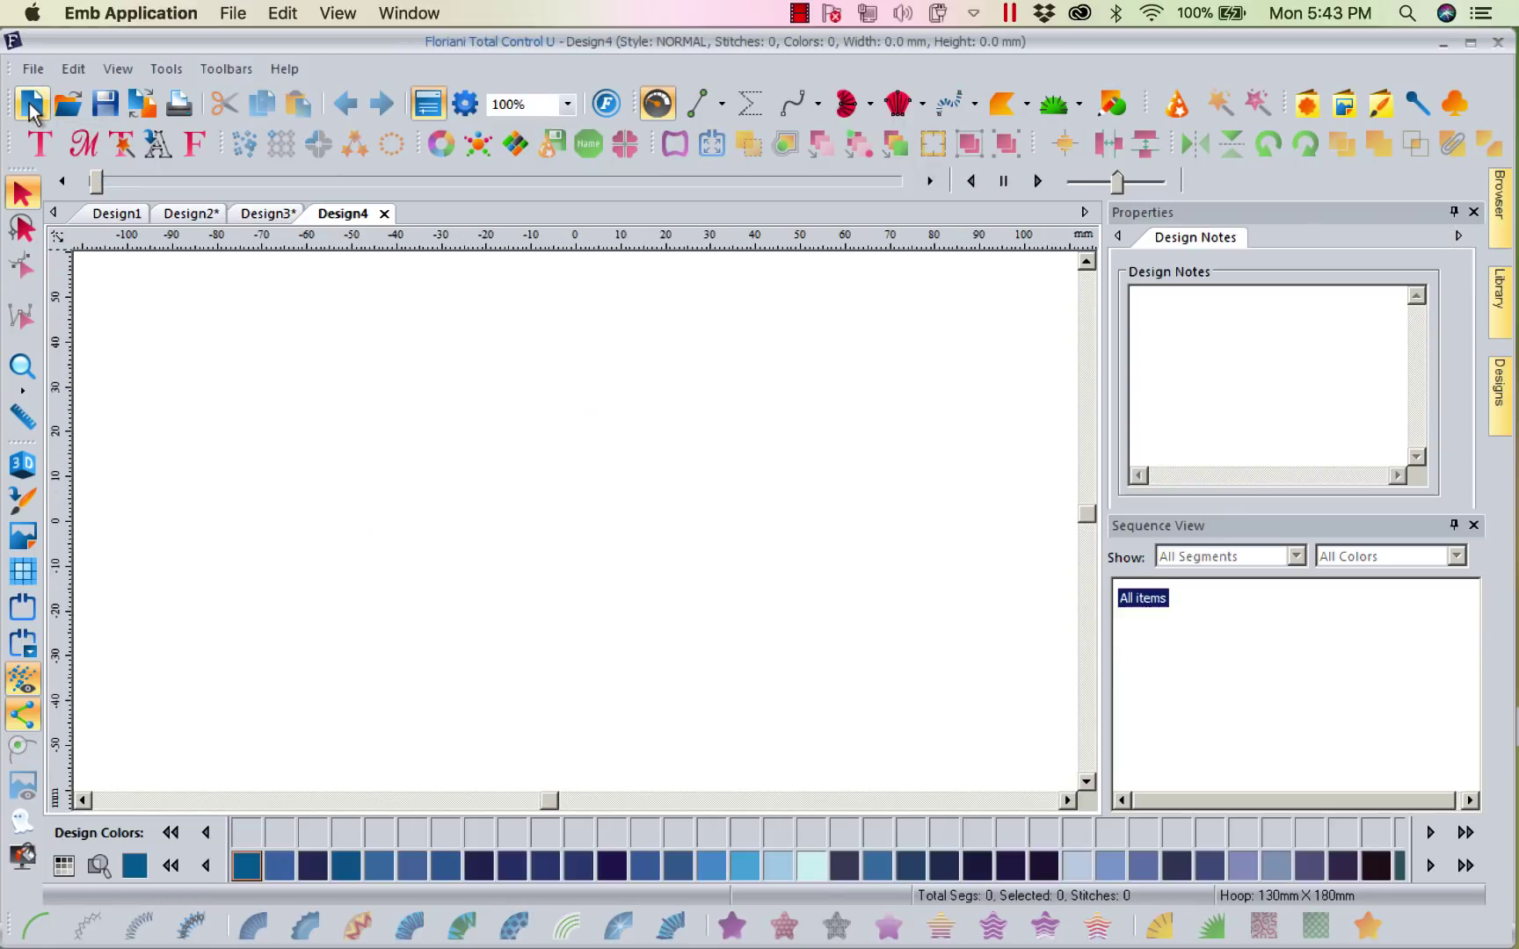
left_click(847, 107)
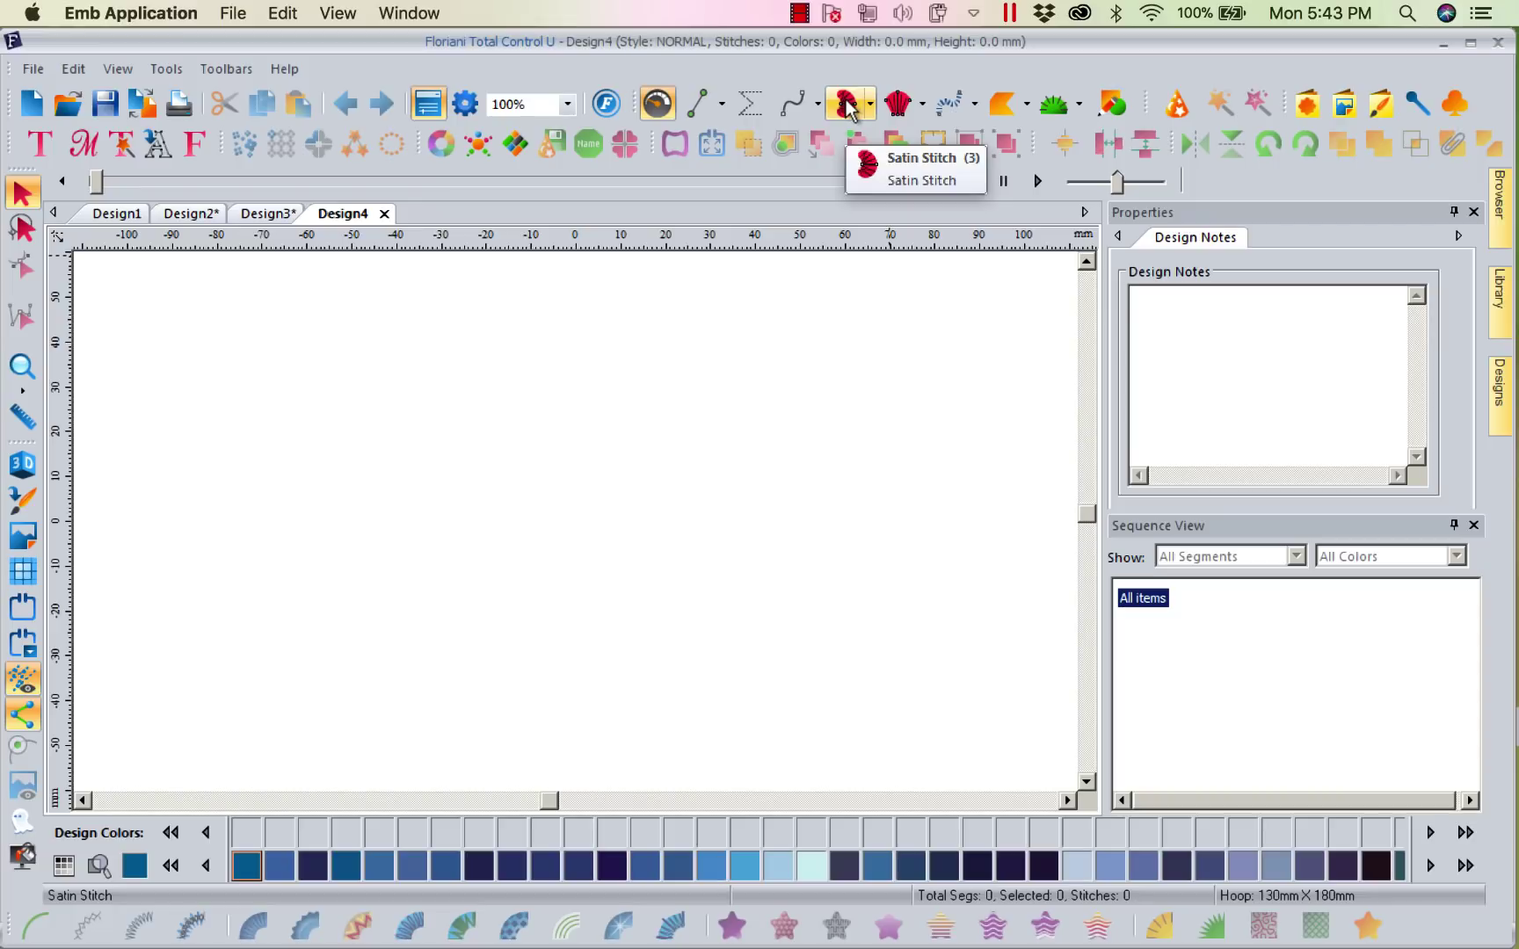
left_click(847, 105)
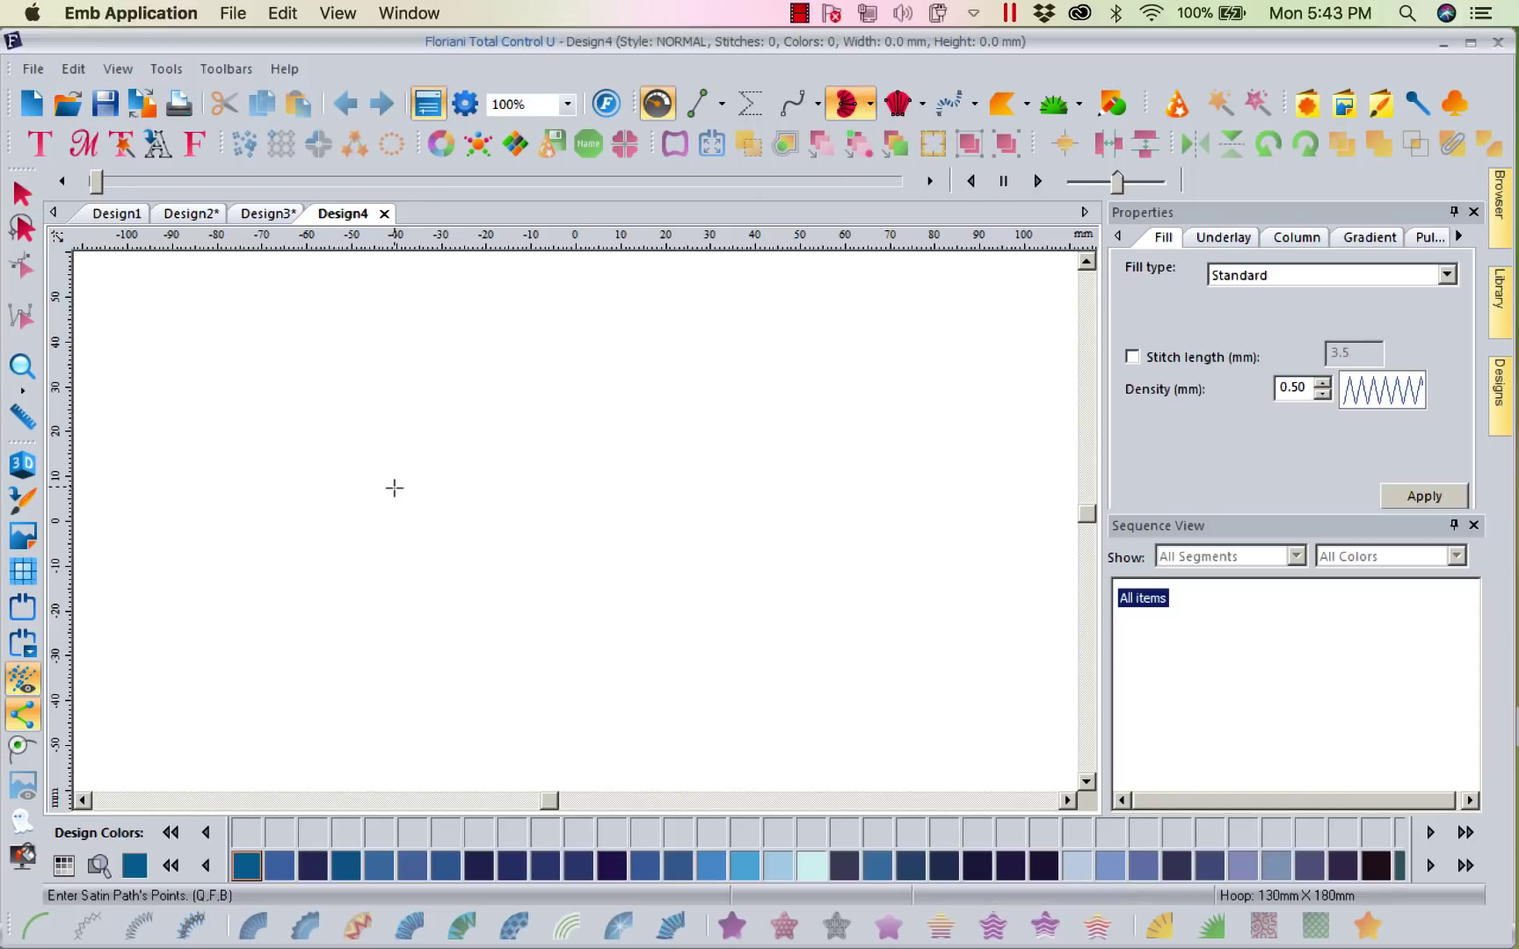
Trace the satin column's outer edge up from lower left and around the hook's top and tip.
left_click(141, 692)
left_click(188, 635)
left_click(240, 571)
left_click(295, 504)
left_click(350, 440)
left_click(416, 355)
left_click(470, 292)
left_click(536, 275)
left_click(566, 294)
left_click(565, 311)
Trace the inner edge under the hook and back down to near the starting point.
left_click(527, 312)
left_click(513, 305)
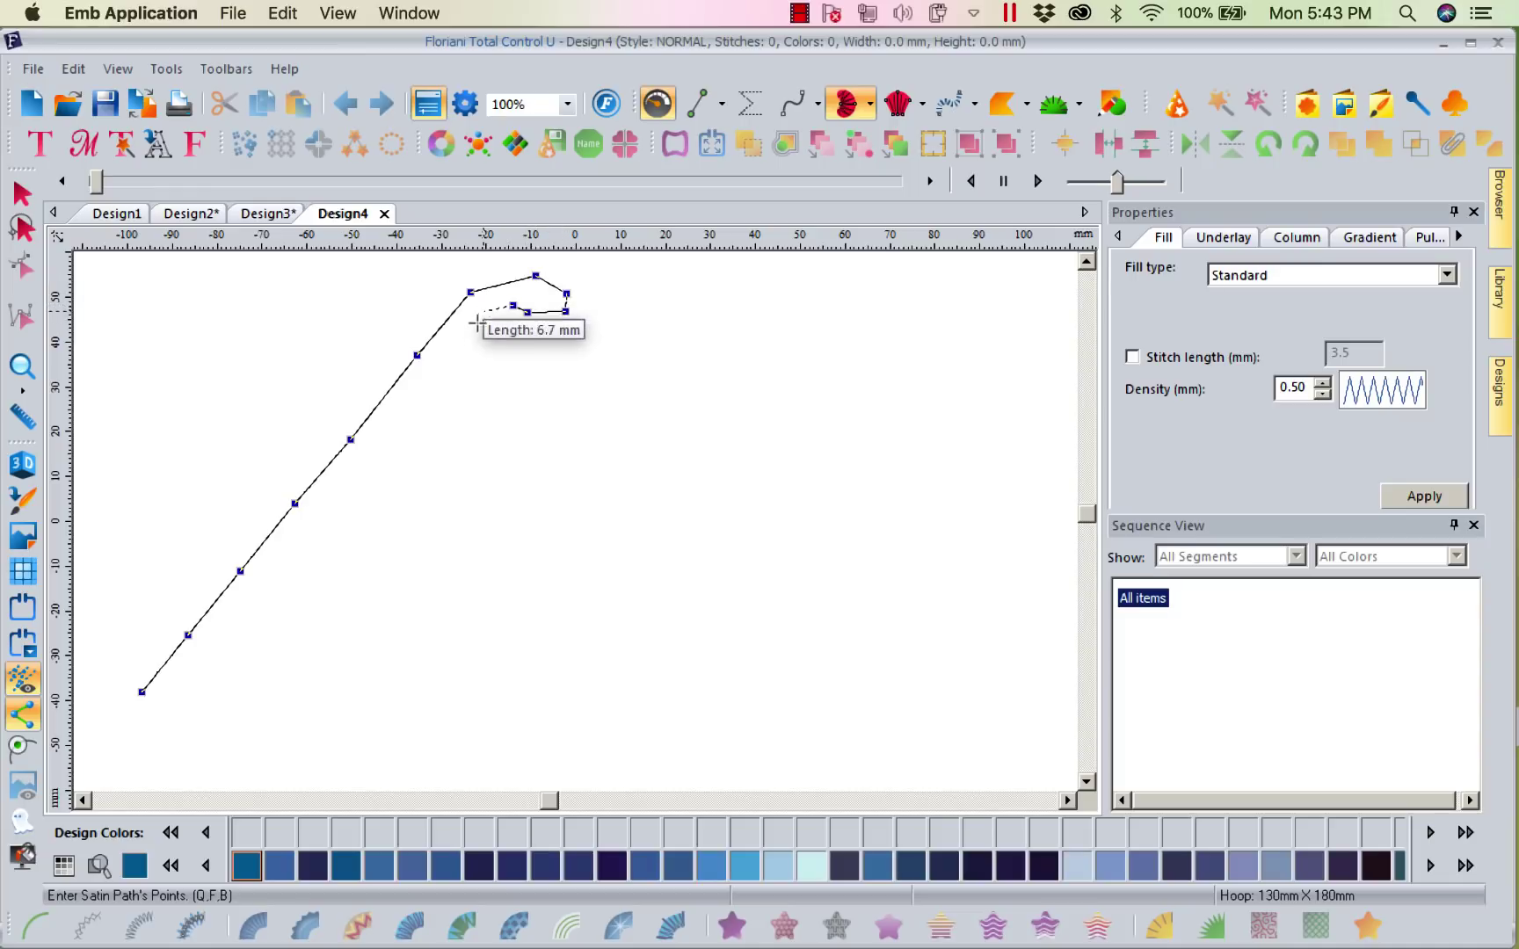
left_click(477, 323)
left_click(467, 369)
left_click(452, 370)
left_click(387, 450)
left_click(313, 546)
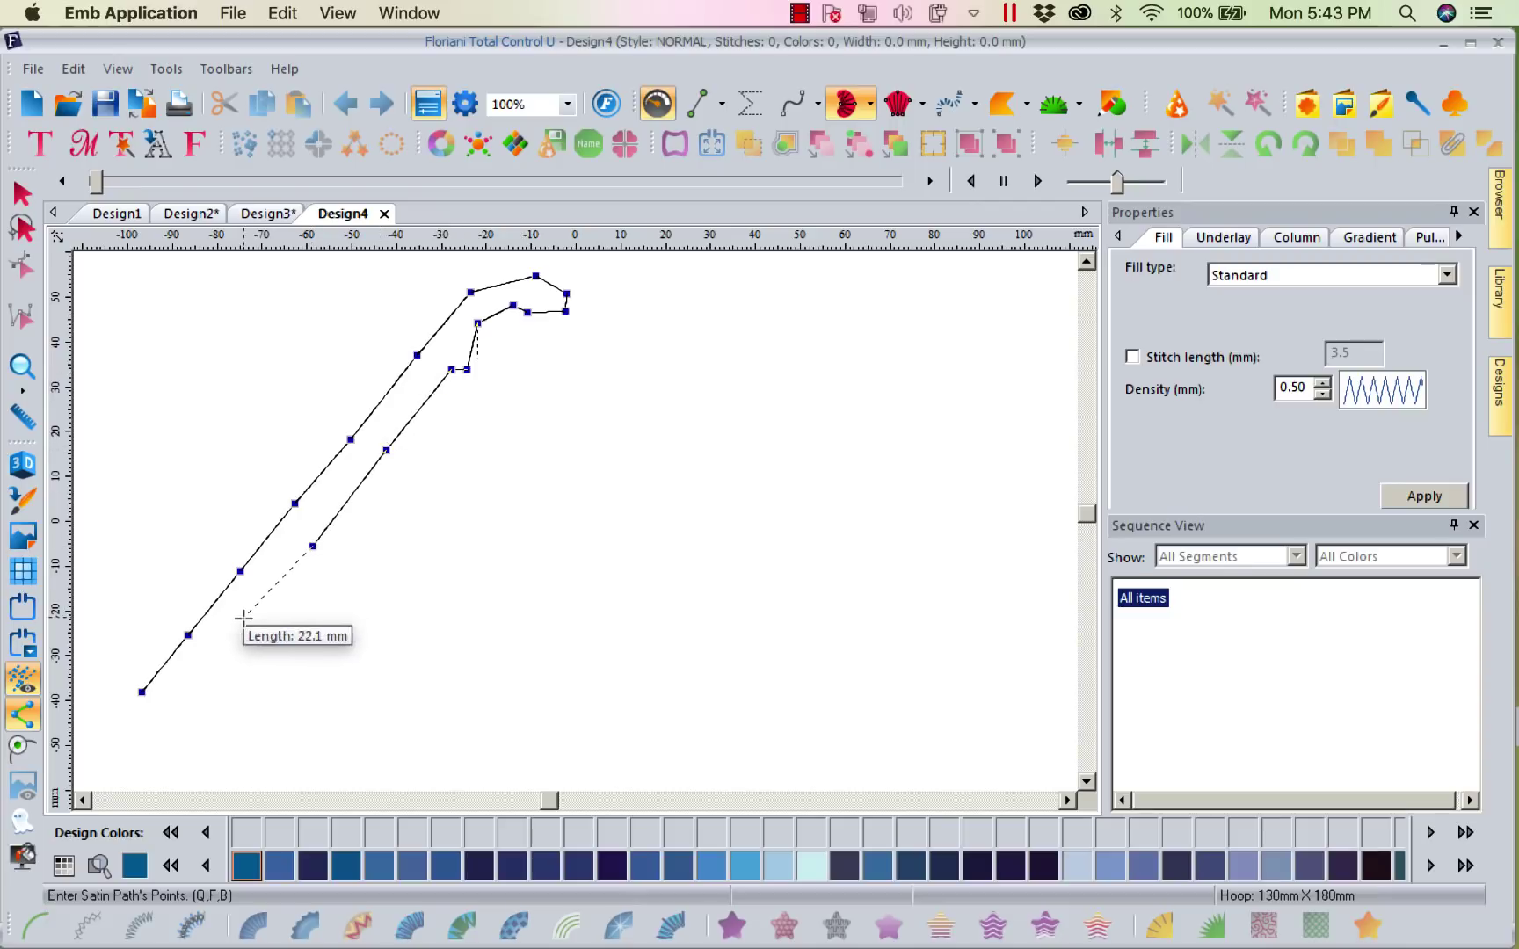
left_click(241, 621)
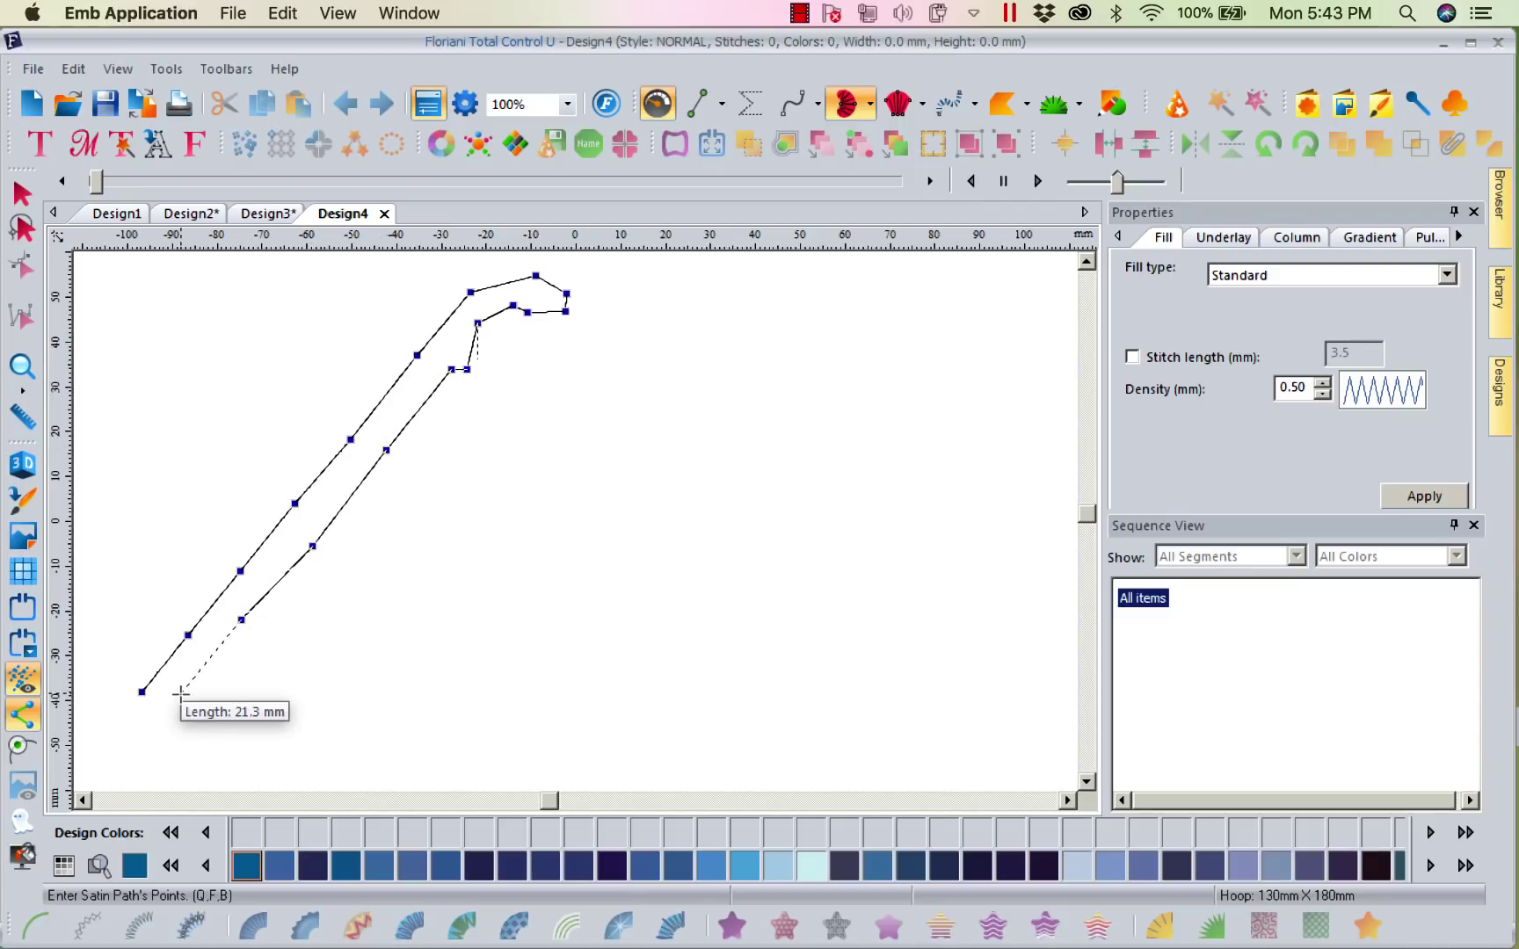
left_click(180, 694)
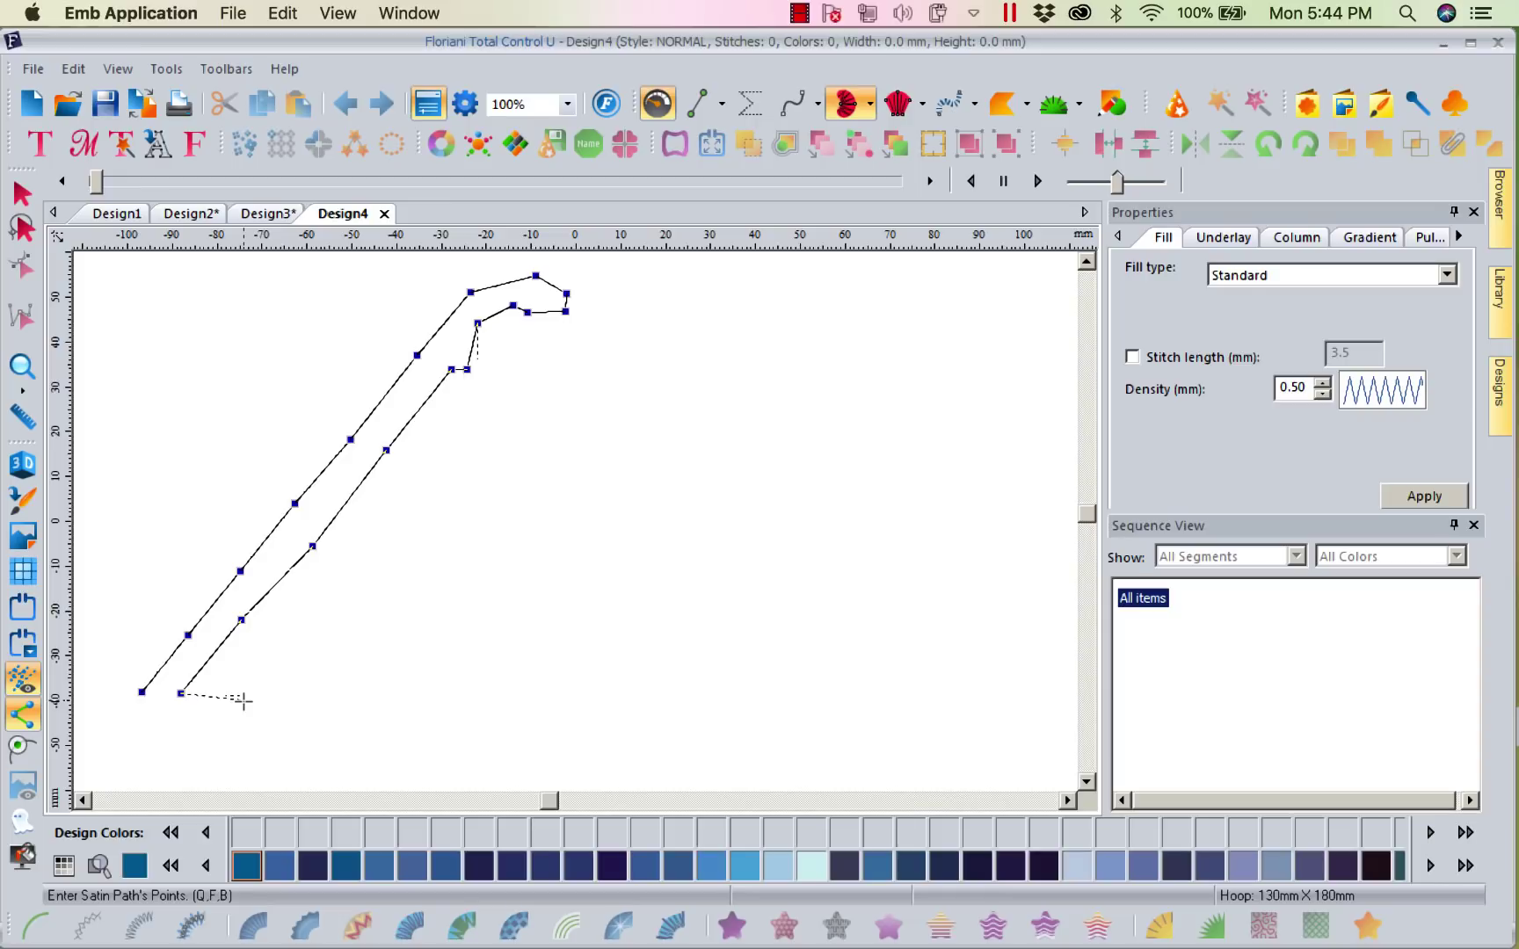
Finish the outline and draw five inclination lines across the lower half of the column.
key("Return")
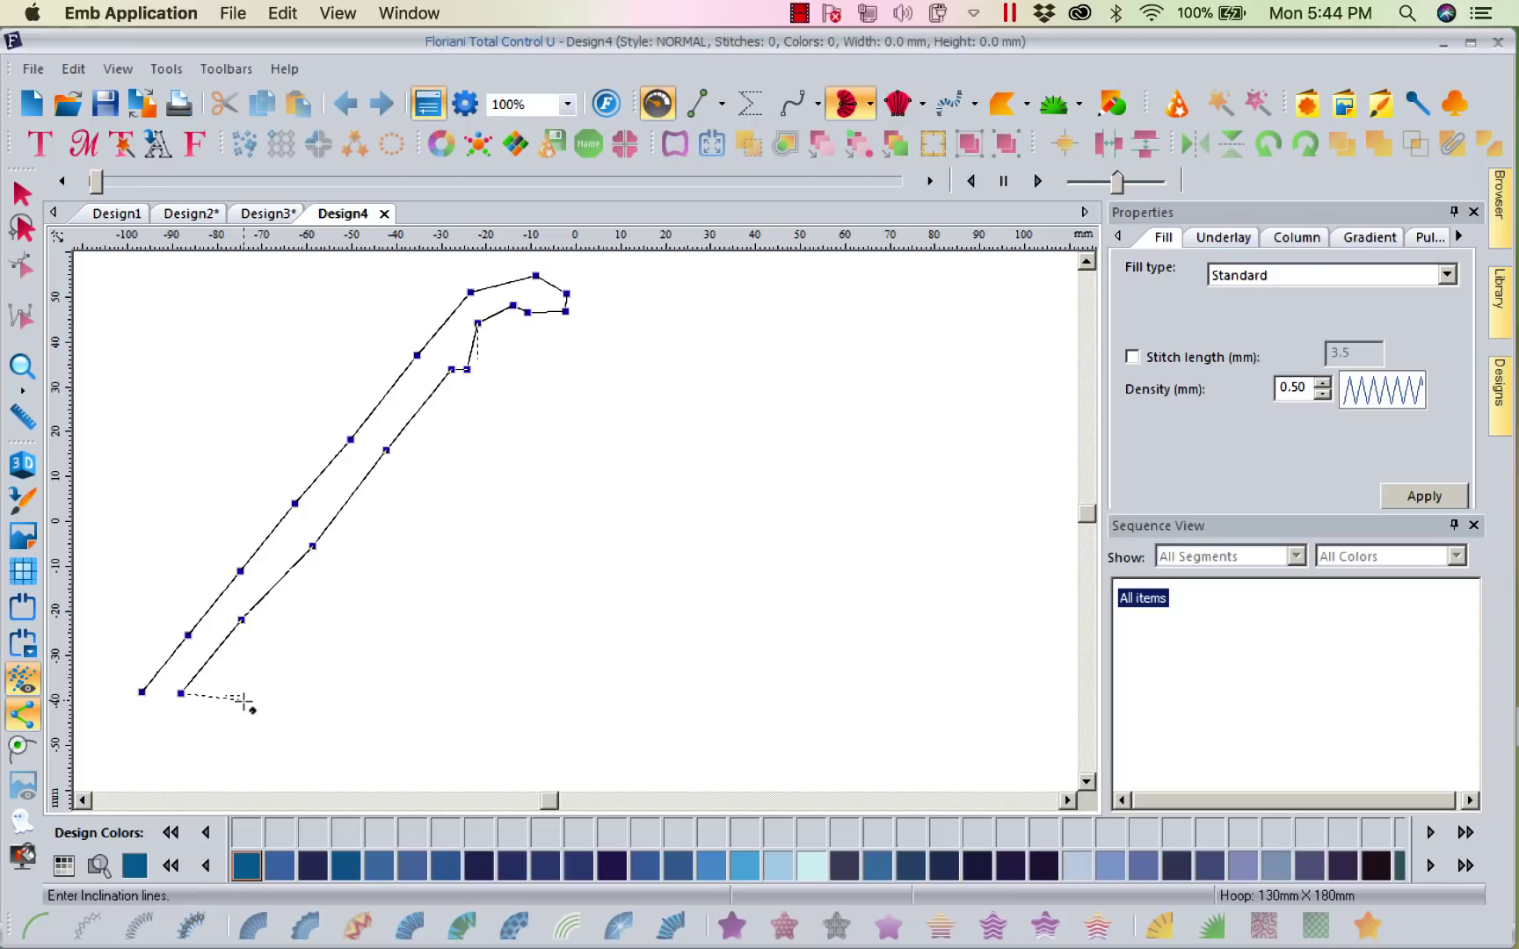
left_click(167, 660)
left_click(193, 675)
left_click(202, 609)
left_click(234, 628)
left_click(257, 549)
left_click(289, 569)
left_click(304, 493)
left_click(334, 518)
left_click(357, 429)
left_click(388, 445)
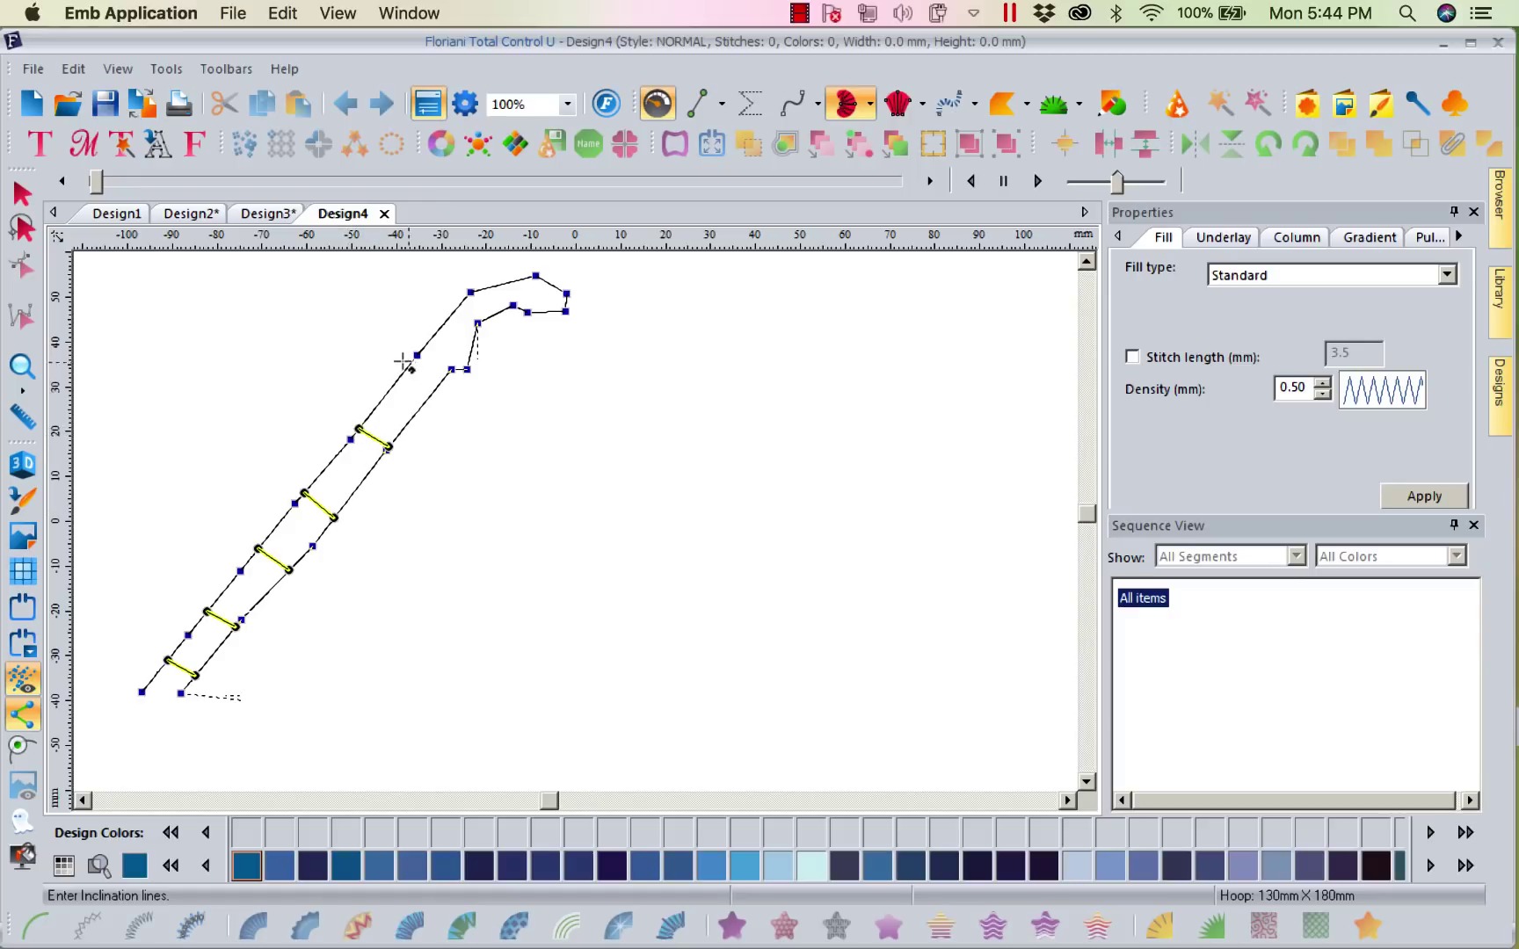
Add inclination lines up the column, across the bend and around the hook's tip.
left_click(407, 367)
left_click(440, 384)
left_click(438, 330)
left_click(475, 338)
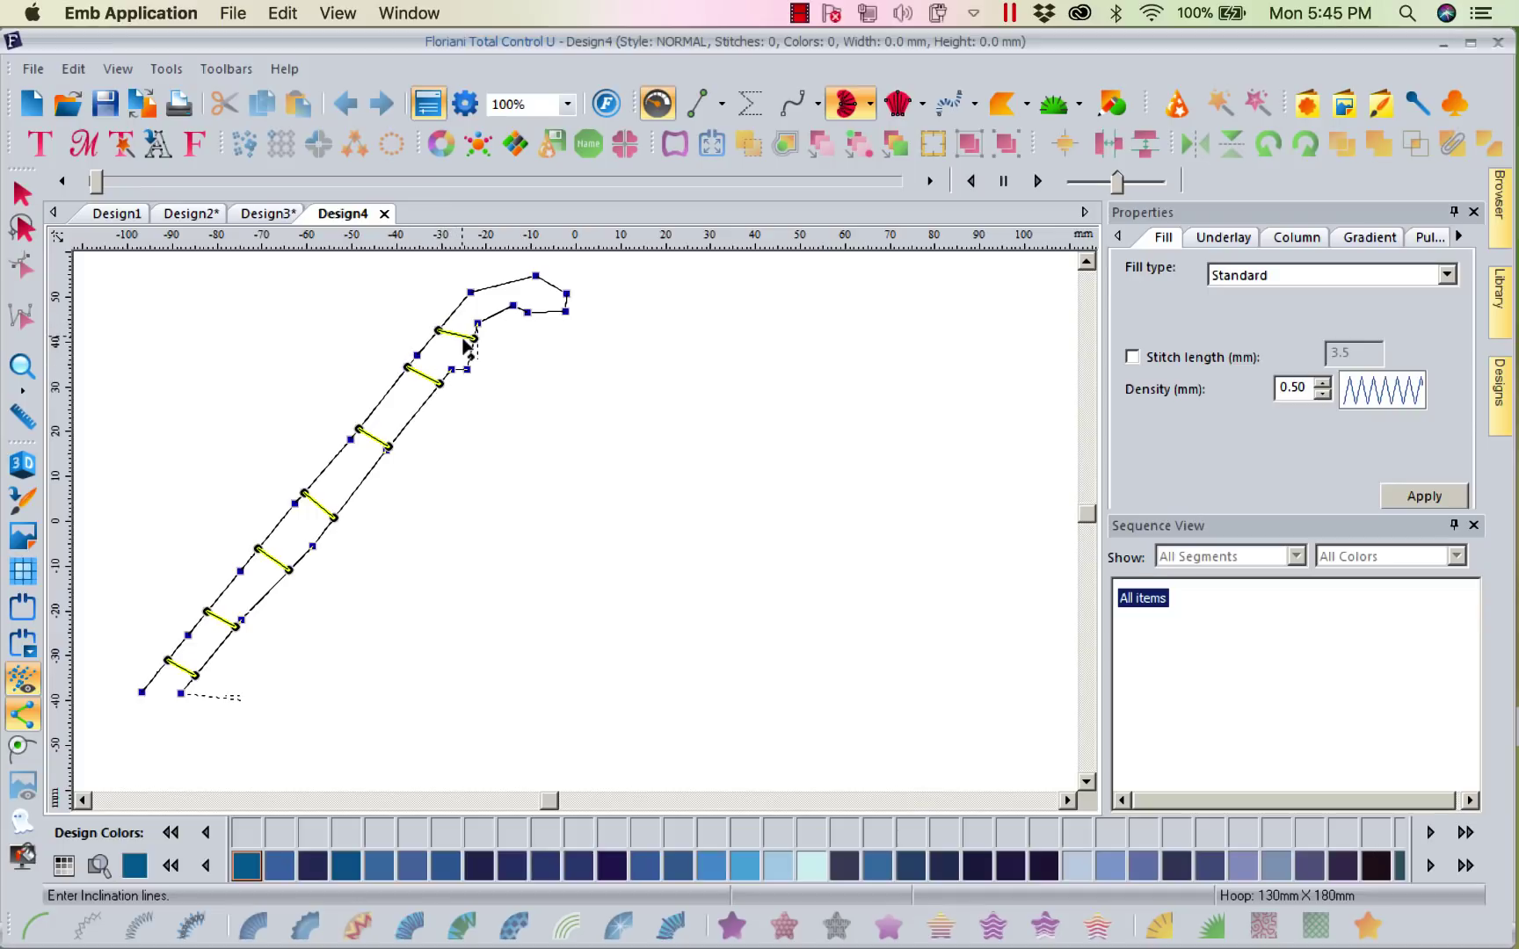
left_click(469, 292)
left_click(484, 320)
left_click(498, 285)
left_click(509, 308)
left_click(533, 275)
left_click(530, 311)
left_click(545, 280)
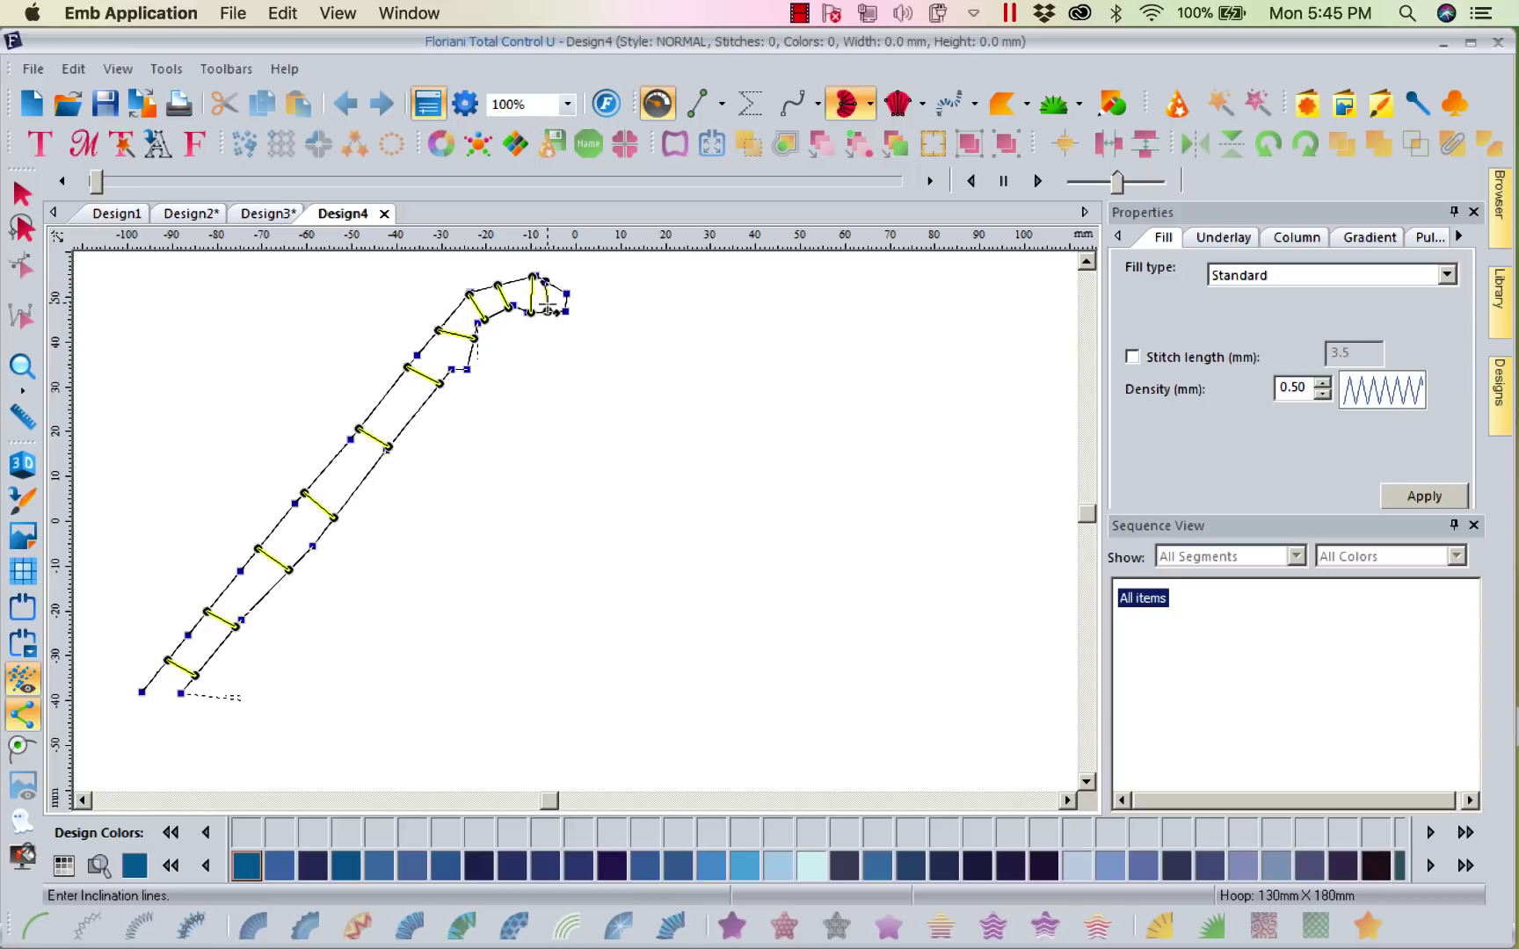
left_click(547, 312)
Add two filler inclination lines in the column's middle section.
left_click(371, 387)
left_click(412, 413)
left_click(327, 463)
left_click(362, 481)
Set the satin path's entry at its start and exit at its end, generating 717 stitches.
key("Return")
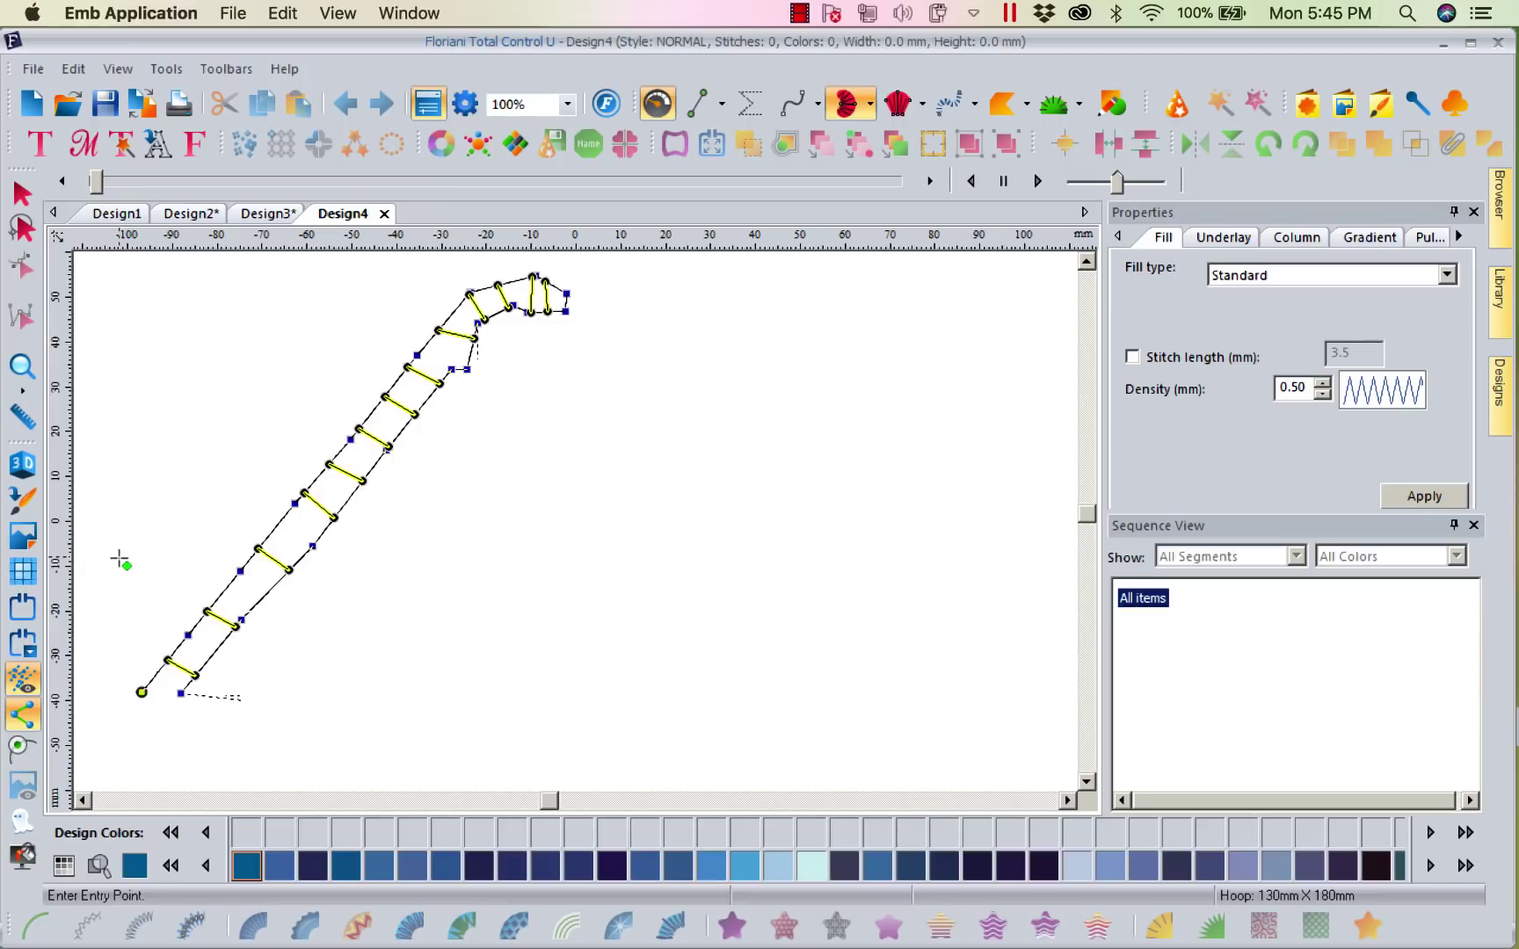
left_click(119, 633)
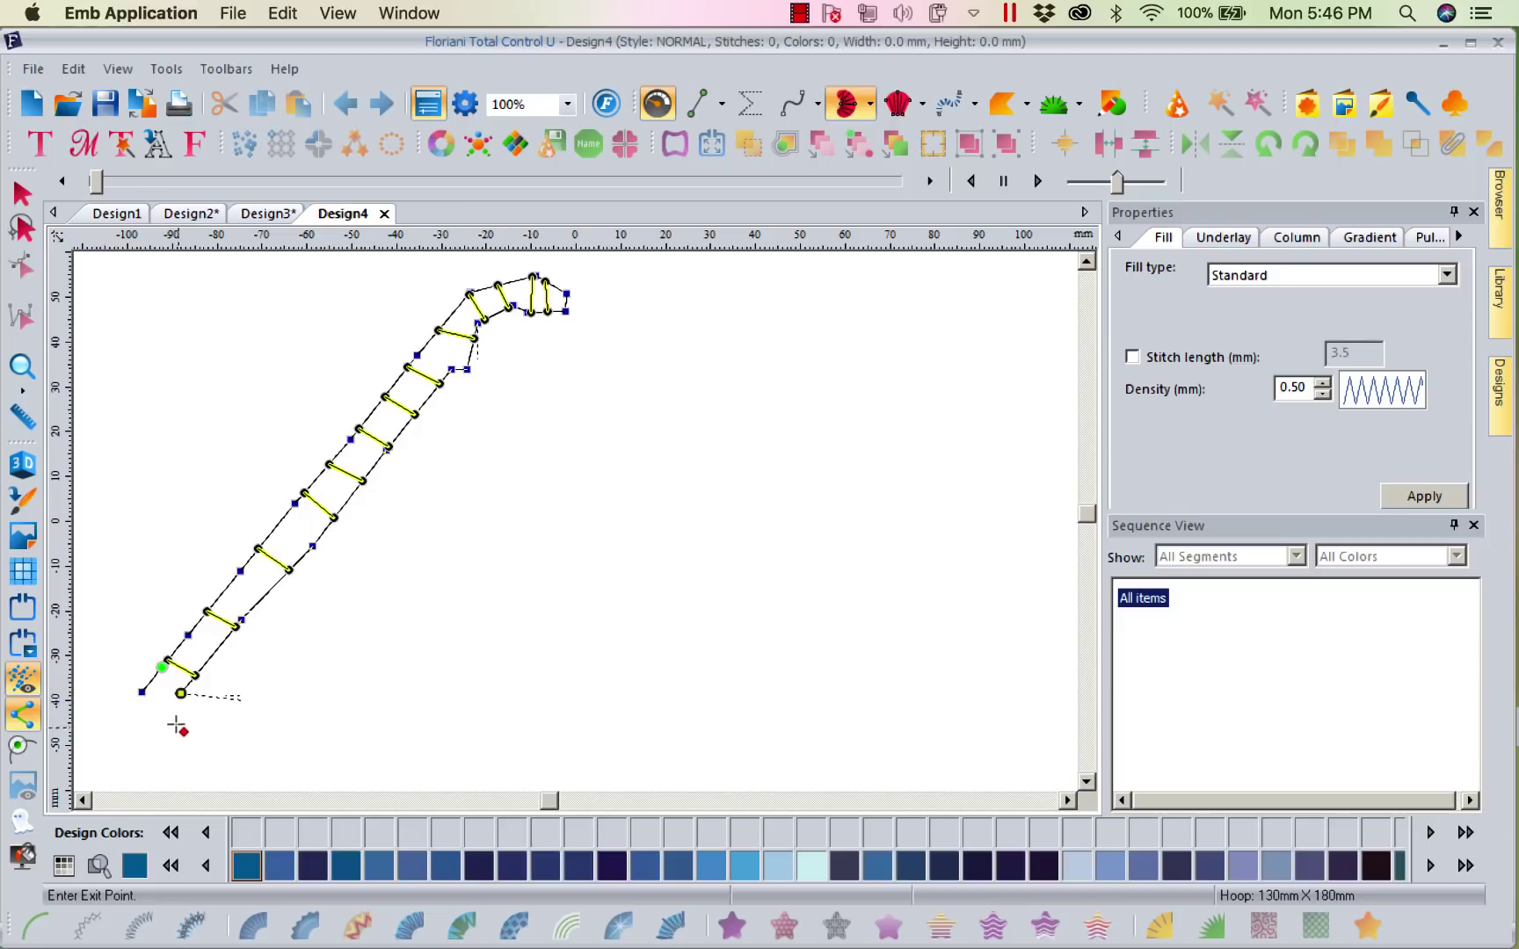
left_click(179, 695)
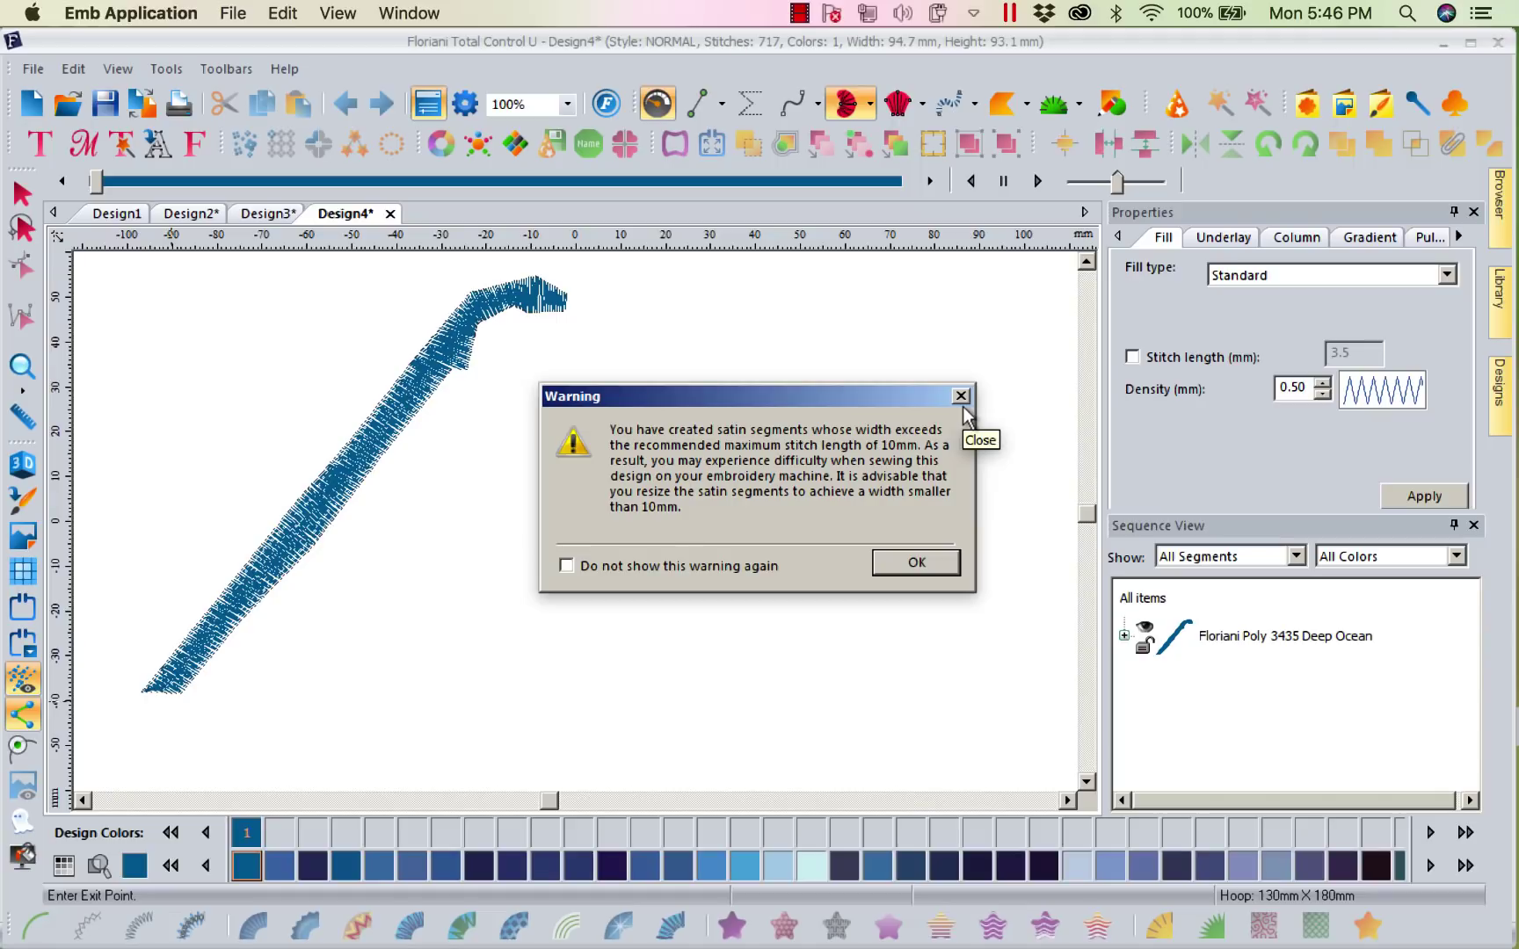
Close the warning about satin segments wider than 10 mm.
left_click(959, 396)
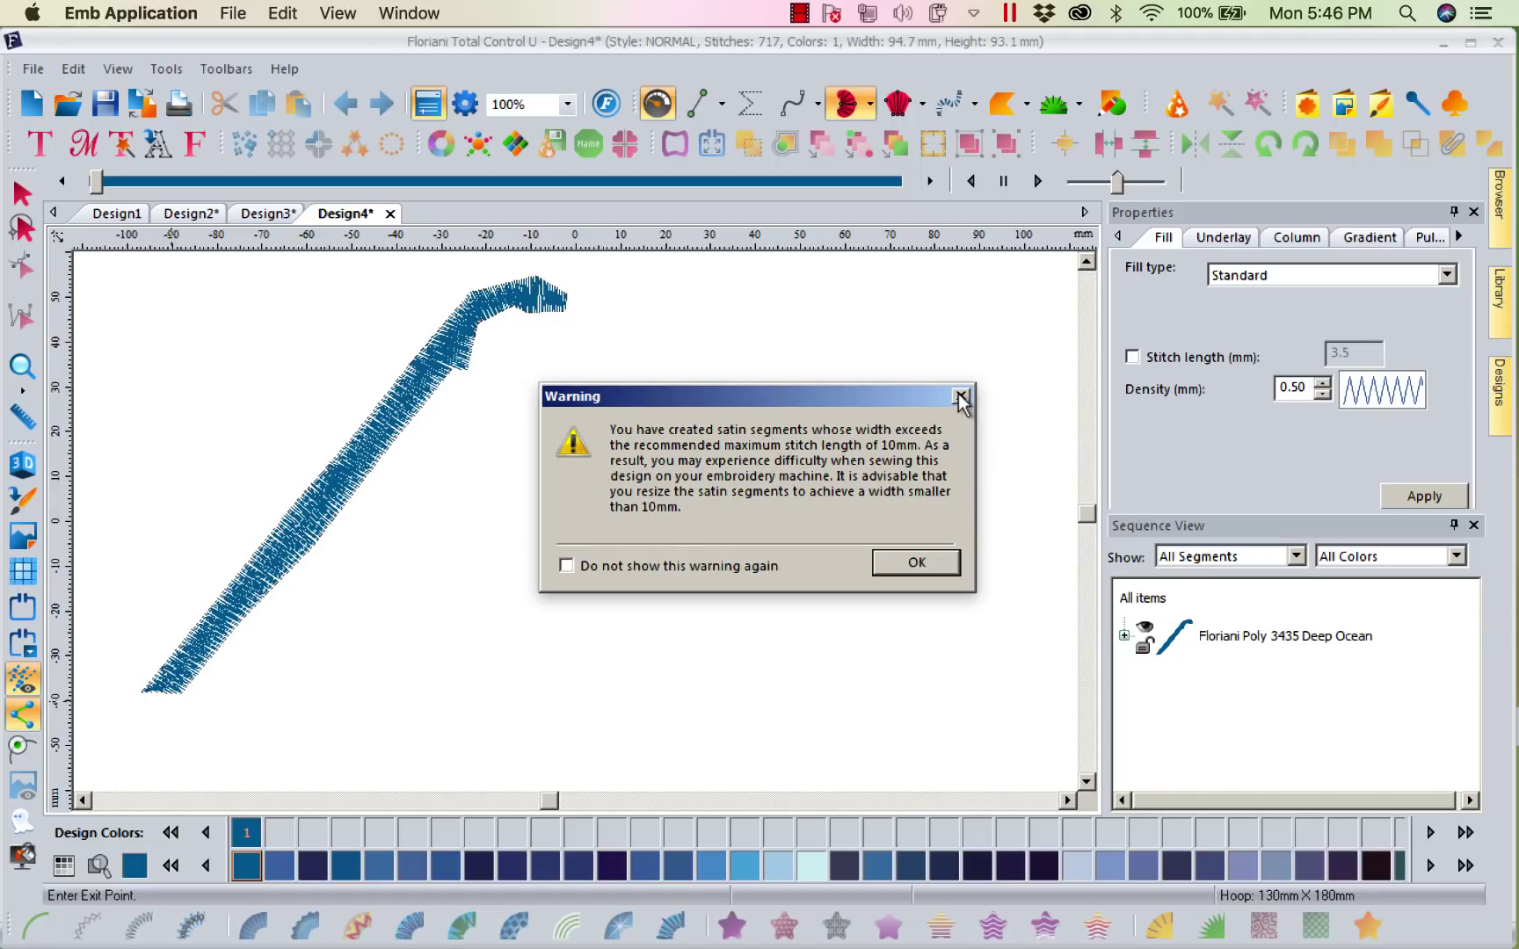
left_click(959, 397)
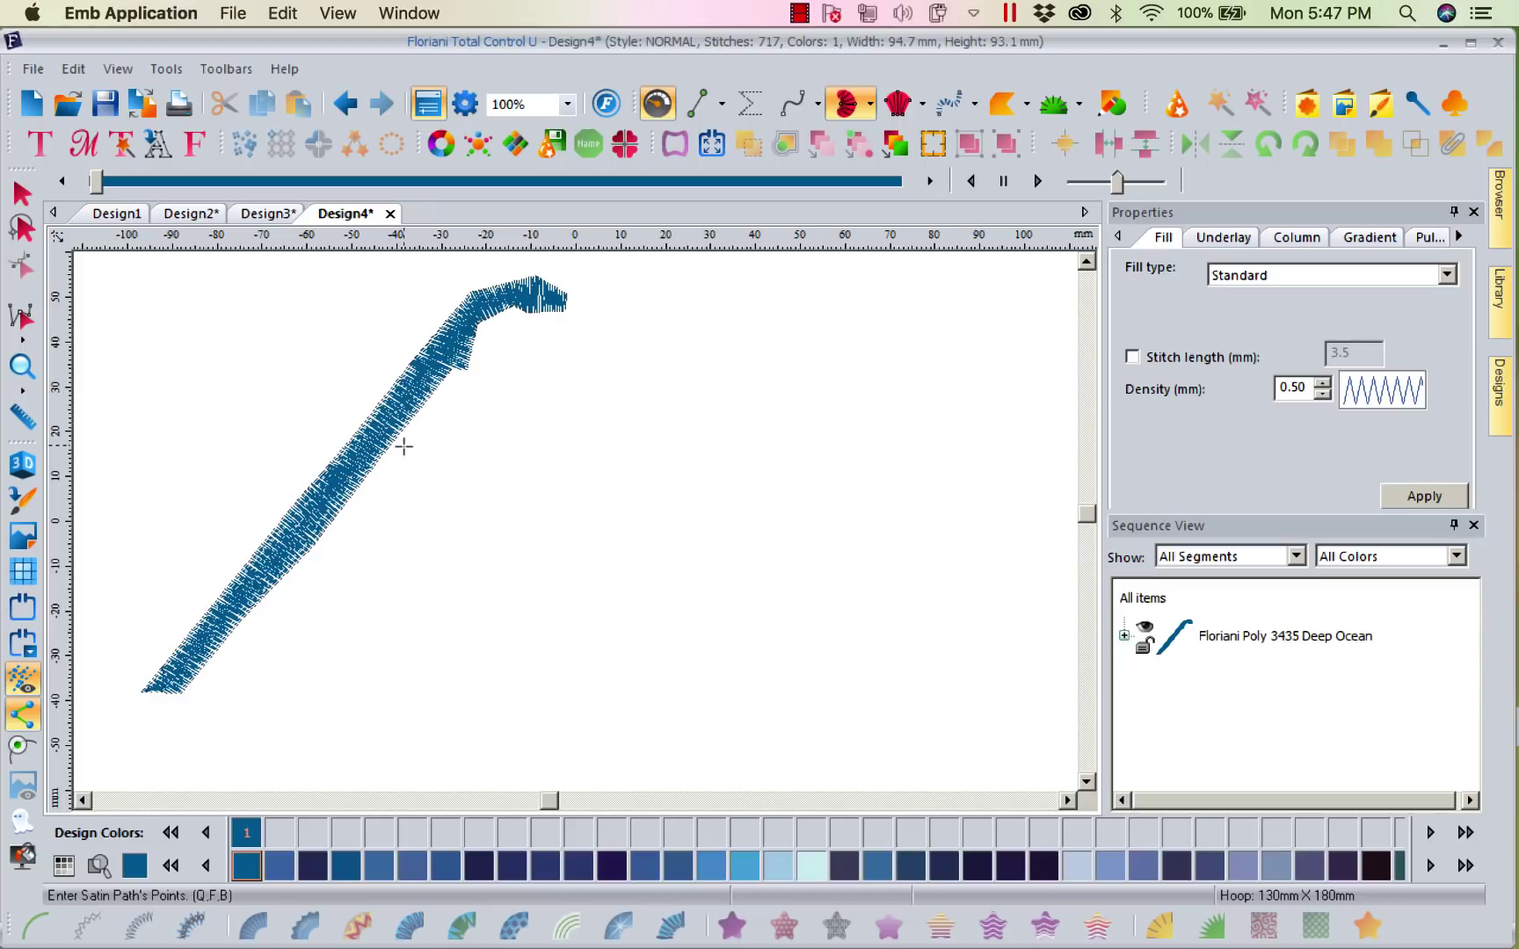
Enable Autosplit new satin paths in the Digitizing preferences and confirm with OK.
left_click(167, 69)
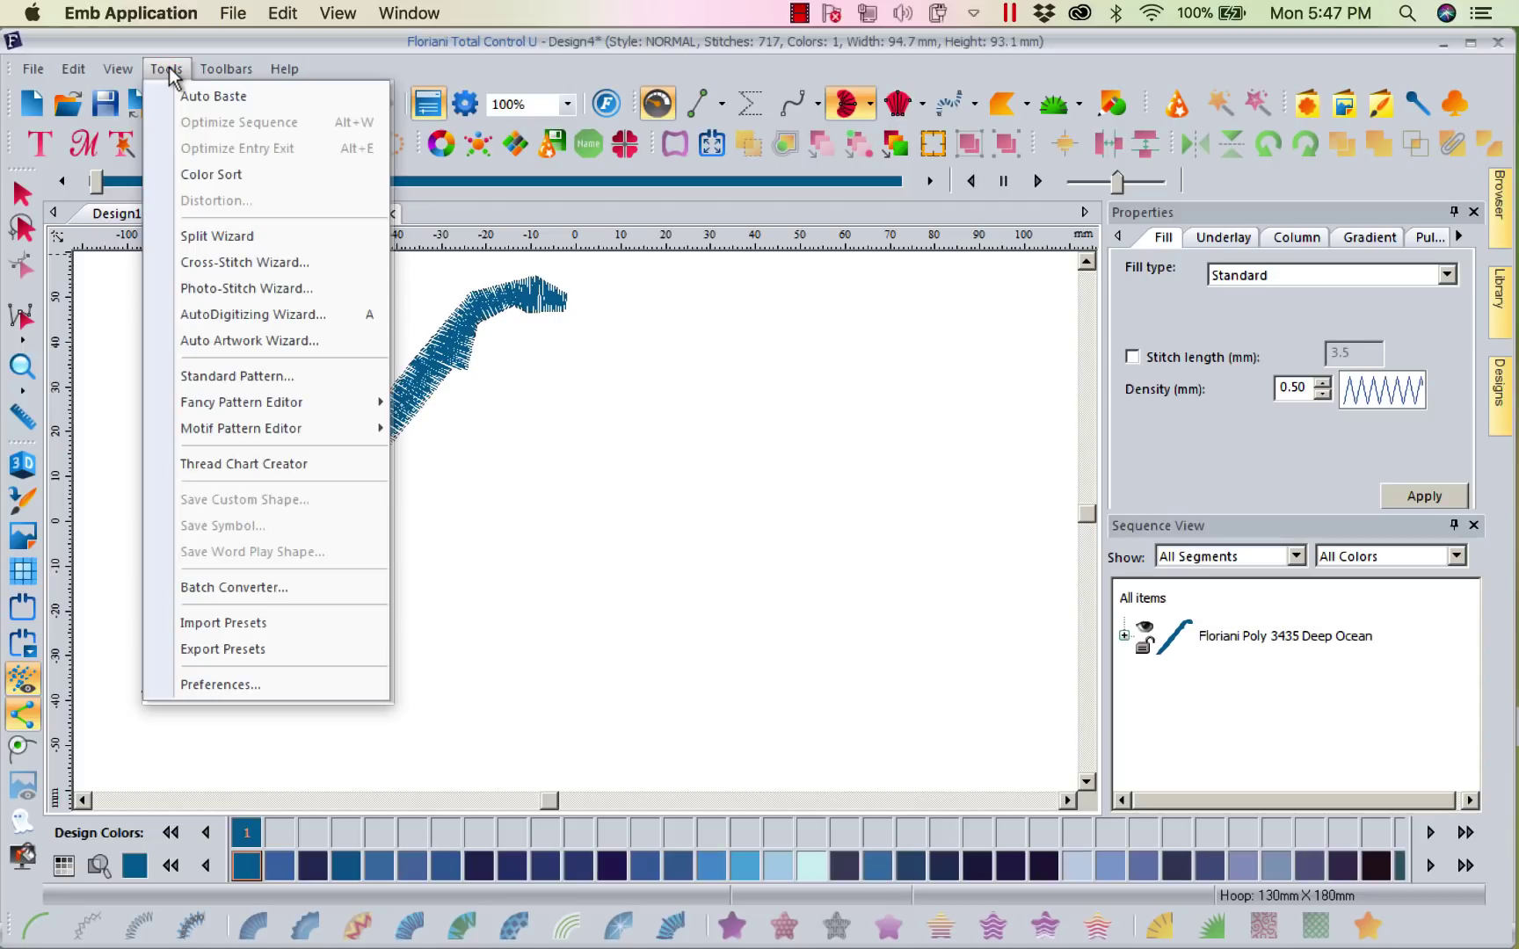
left_click(213, 687)
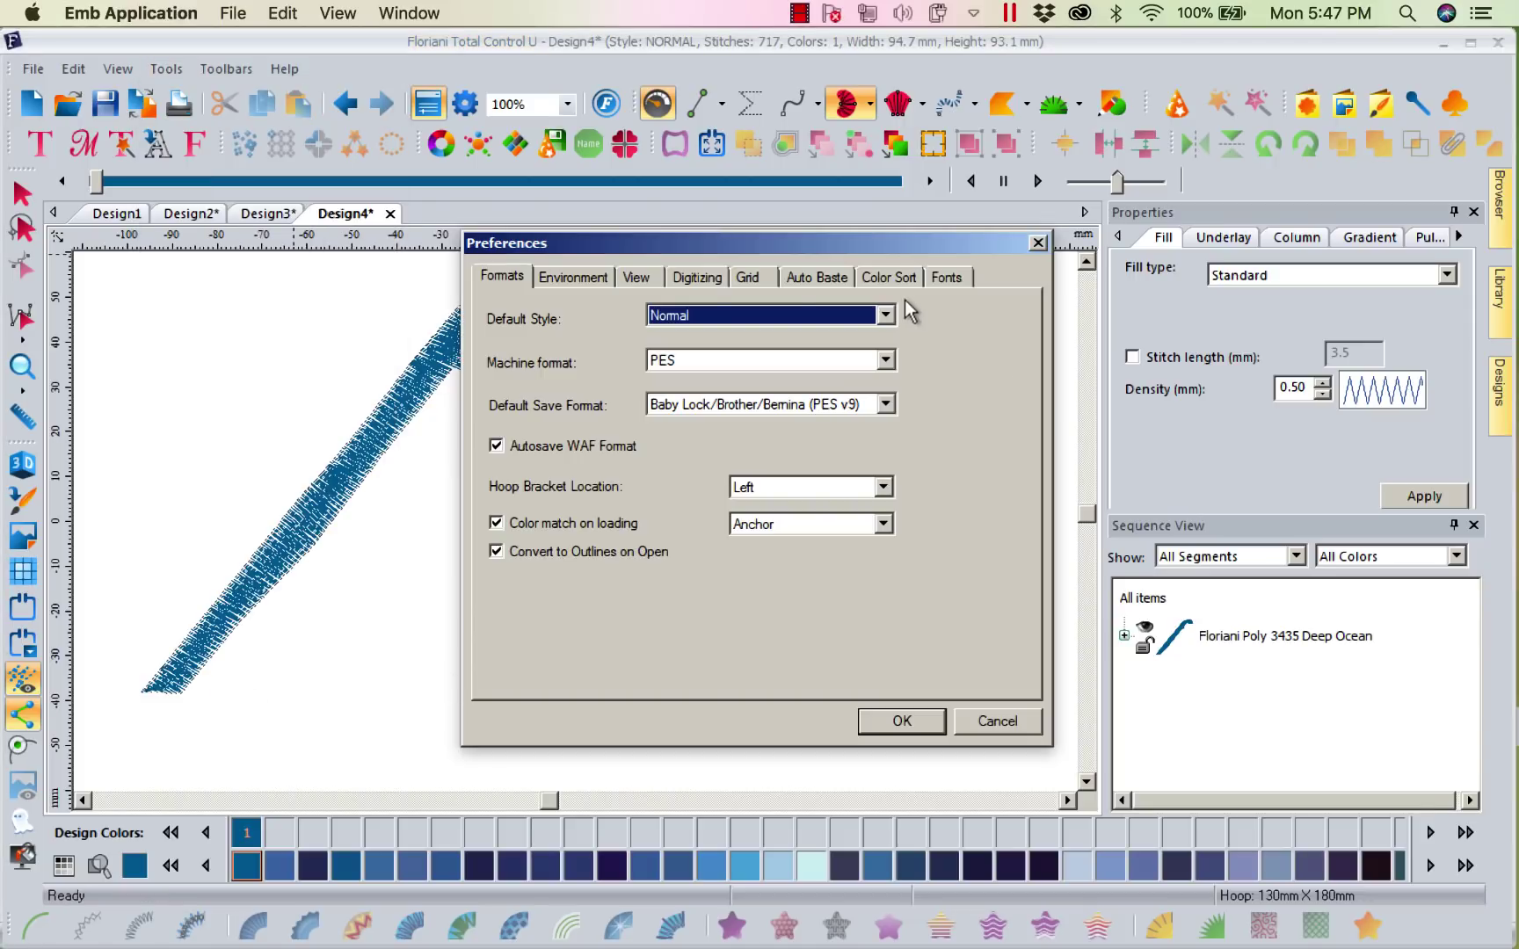
left_click(700, 280)
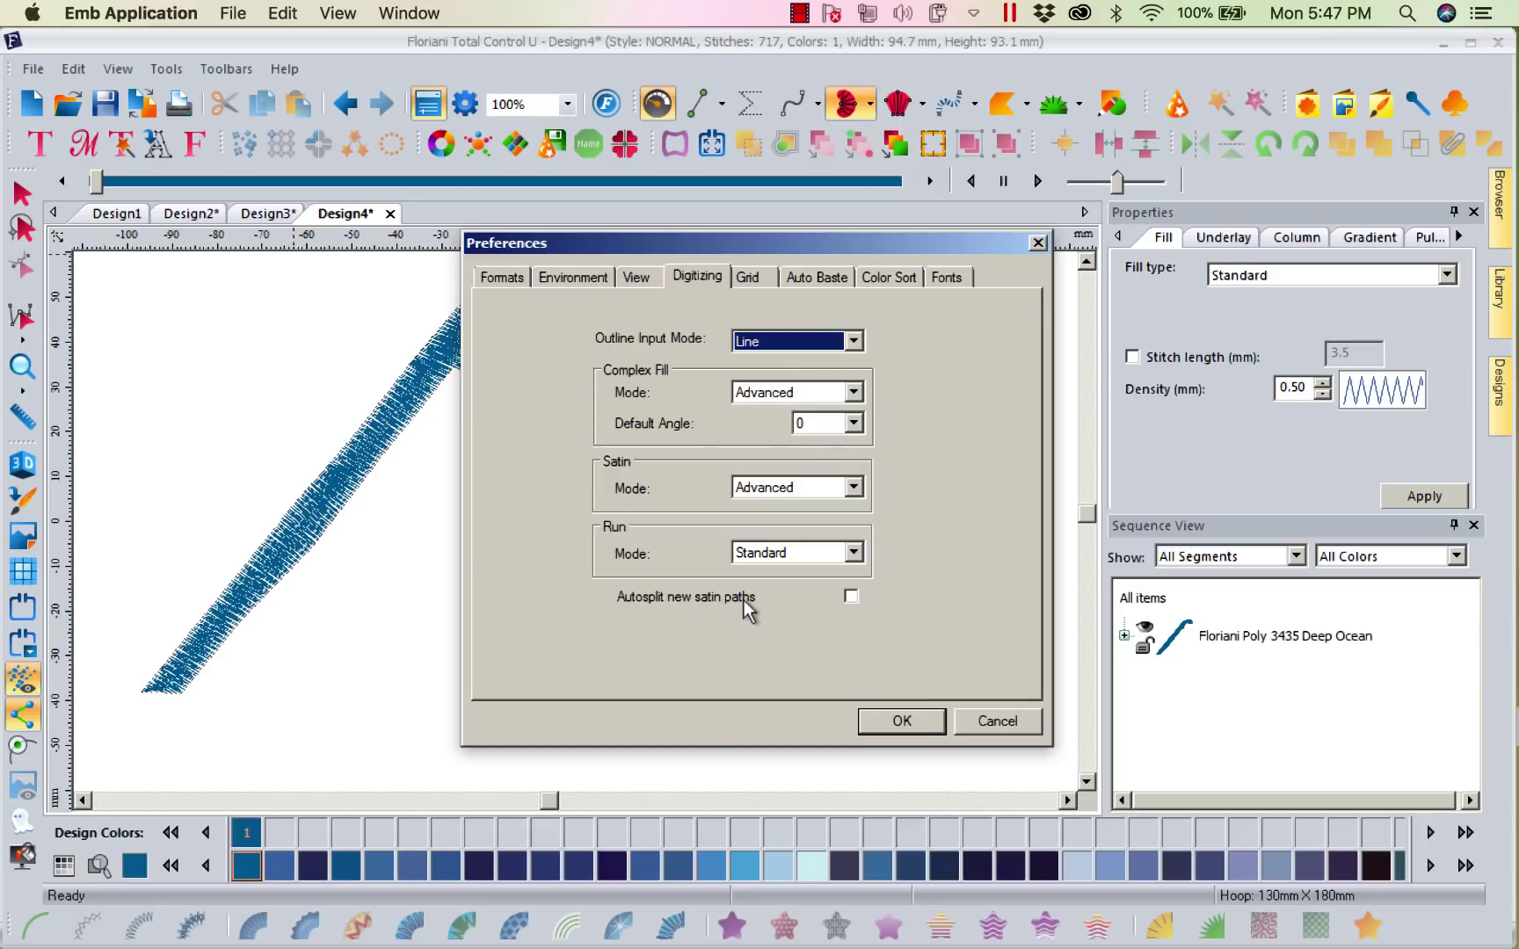
left_click(851, 601)
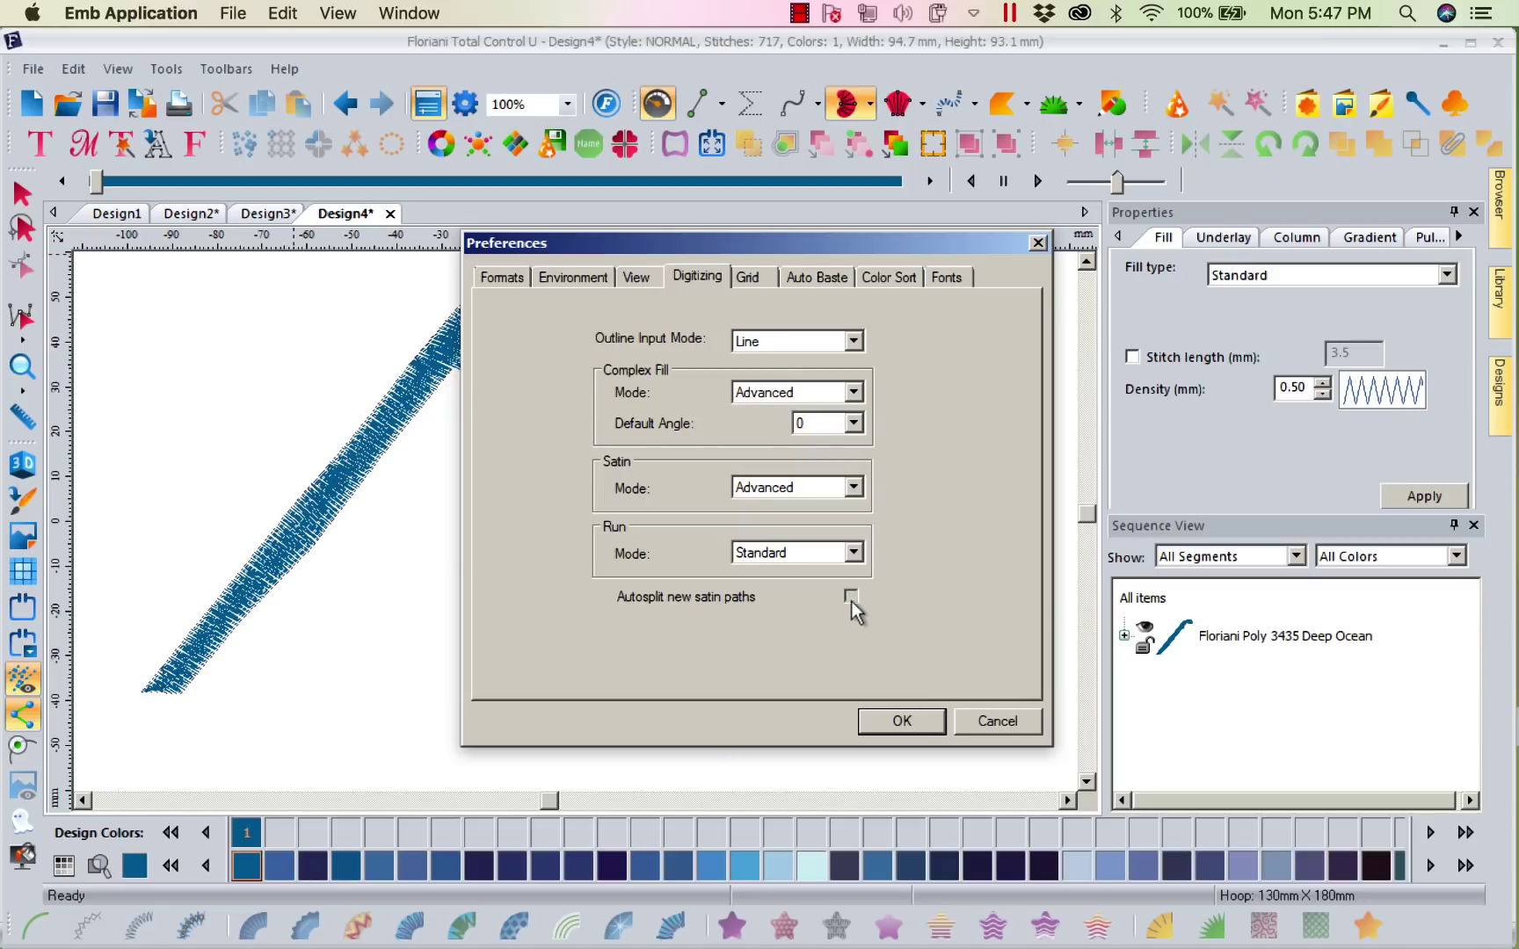
left_click(897, 724)
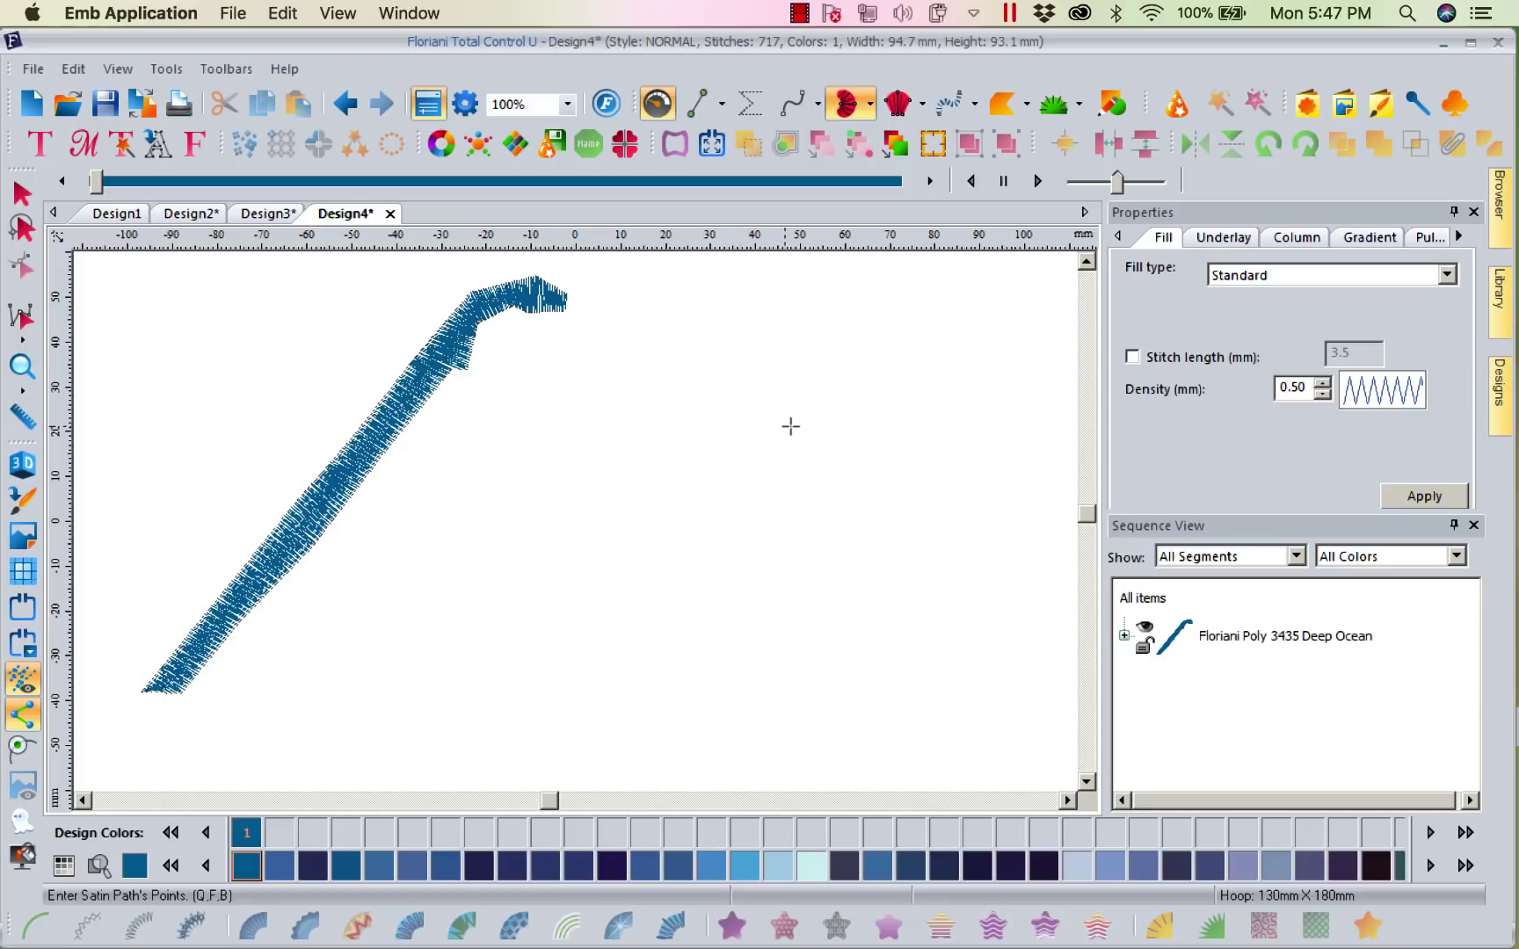
Trace the second satin shape's outer side upward, over the hook top and around its downturned tip.
left_click(846, 106)
left_click(376, 623)
left_click(445, 541)
left_click(493, 463)
left_click(539, 400)
left_click(599, 337)
left_click(648, 306)
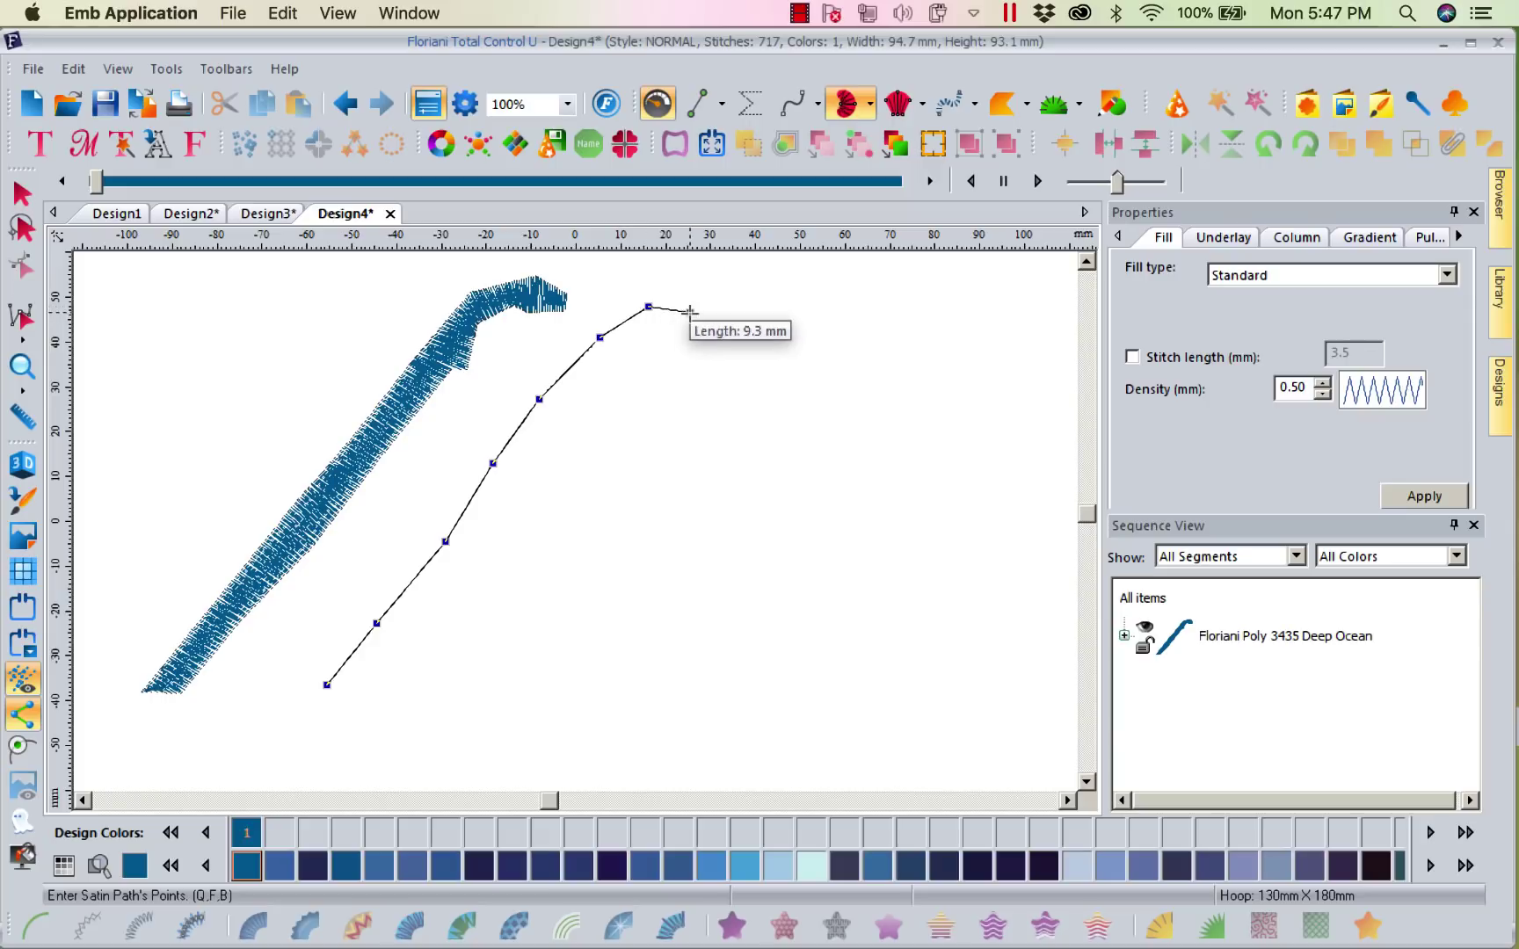
left_click(690, 312)
left_click(725, 389)
left_click(702, 416)
Trace the hook's inner curve back down to the base and finish the outline.
left_click(676, 404)
left_click(693, 384)
left_click(674, 349)
left_click(647, 342)
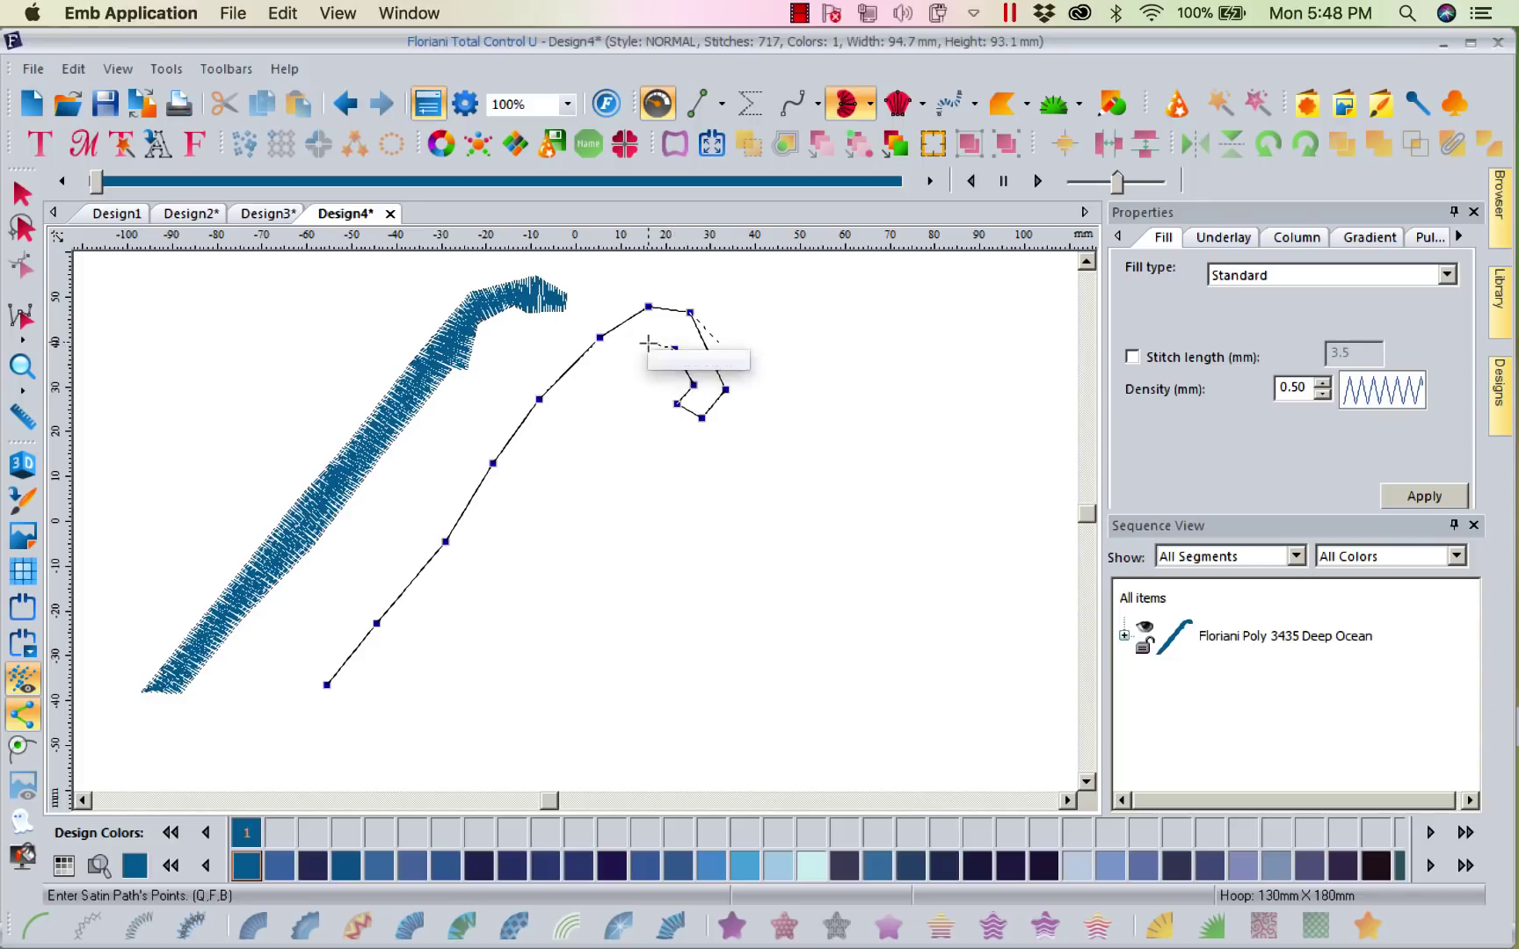
left_click(593, 414)
left_click(547, 501)
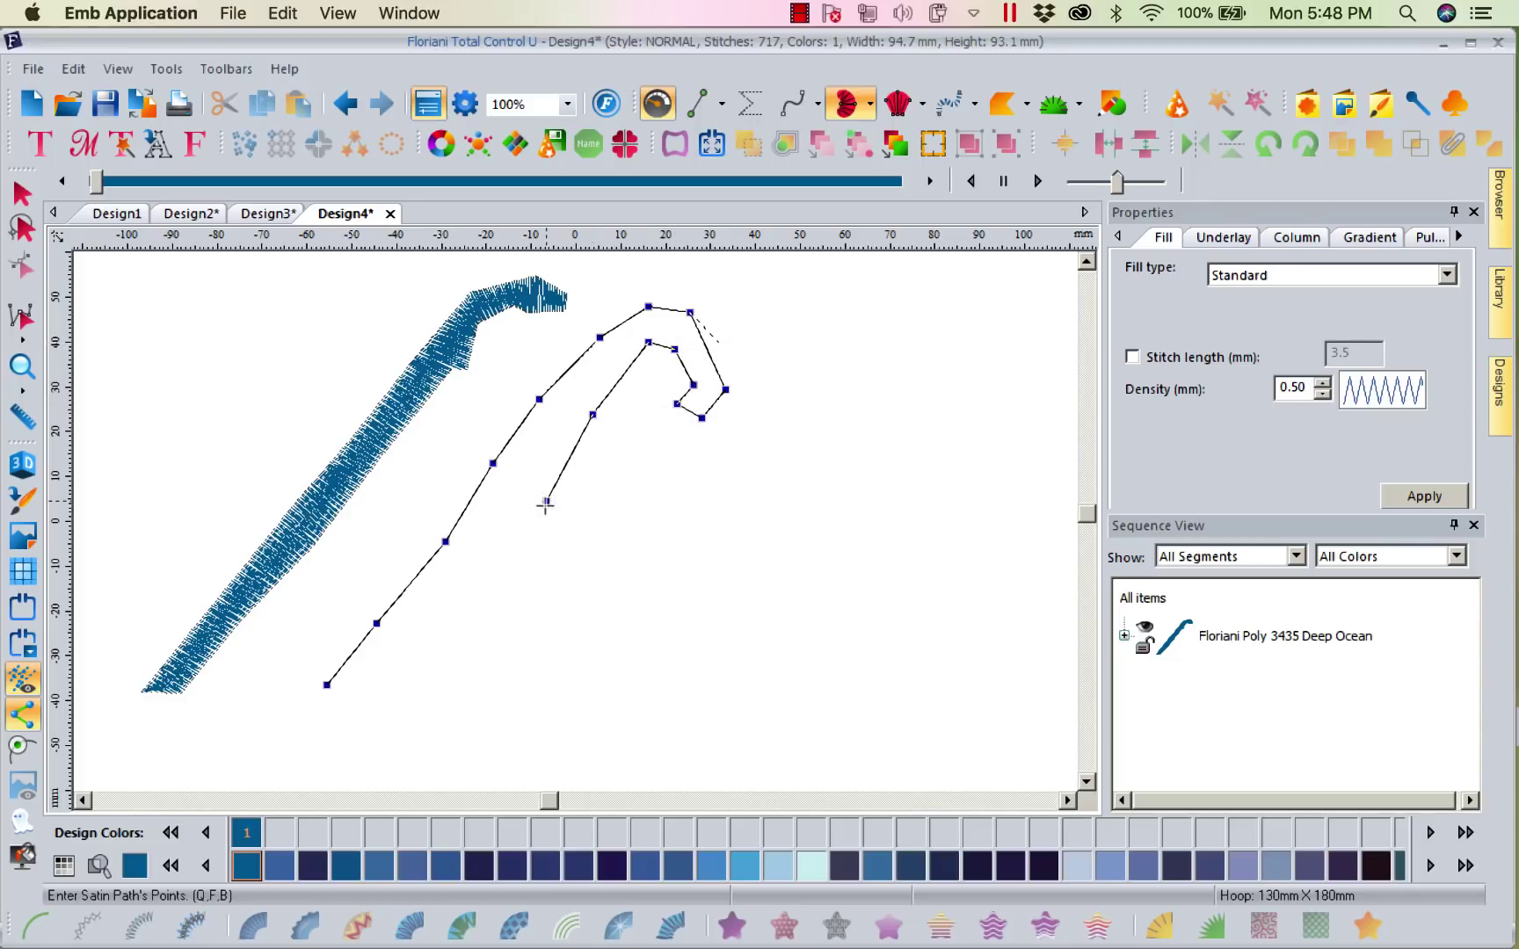
left_click(480, 572)
left_click(431, 648)
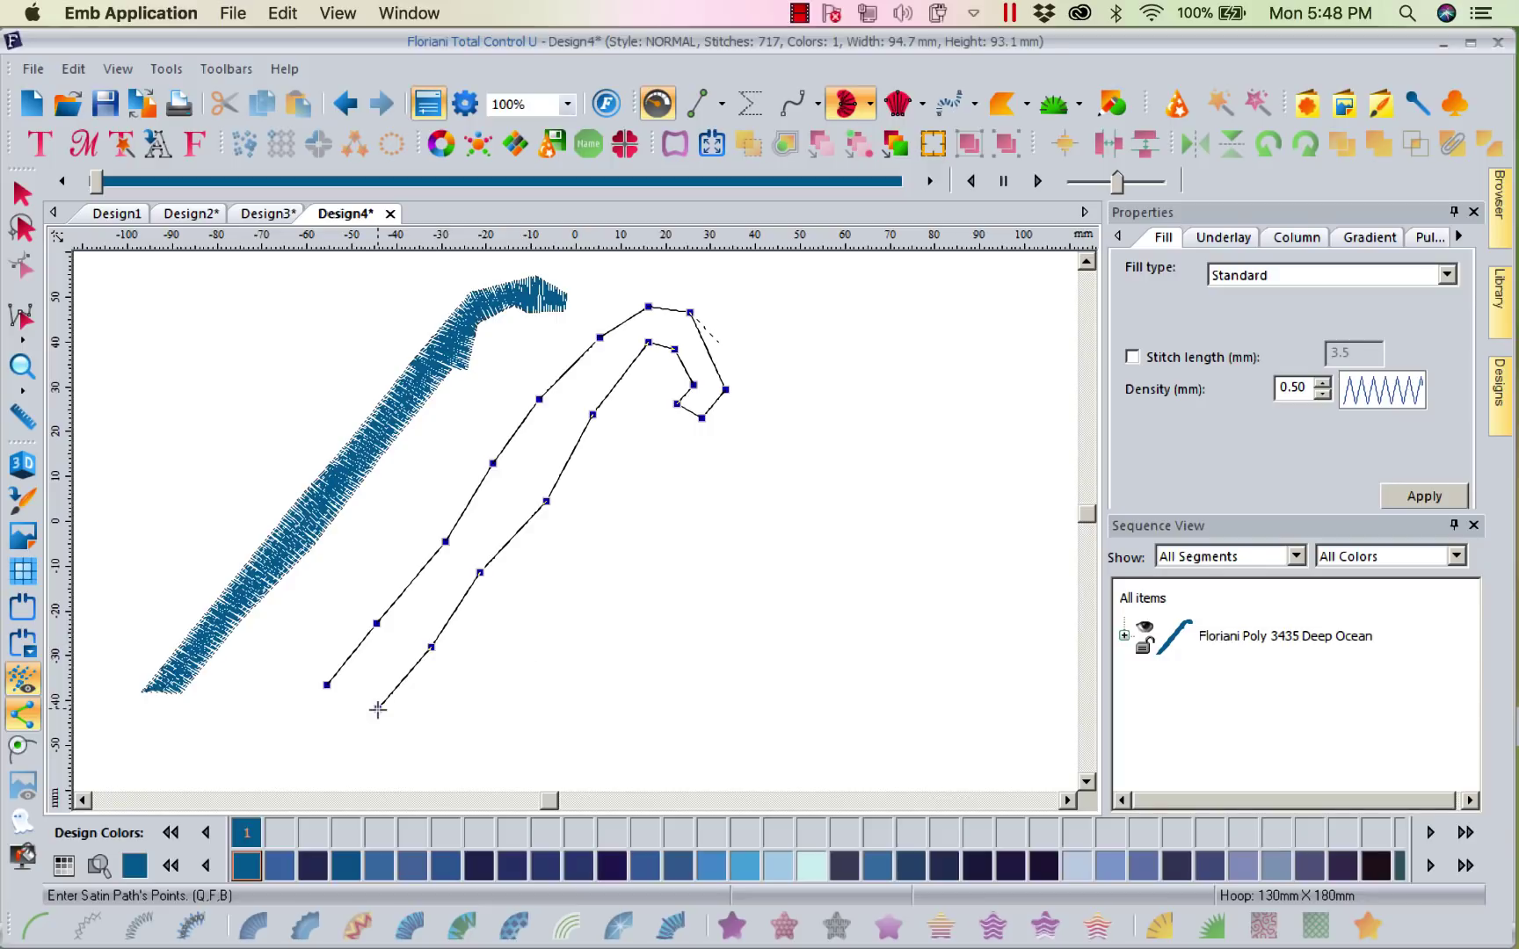
left_click(378, 708)
key("Return")
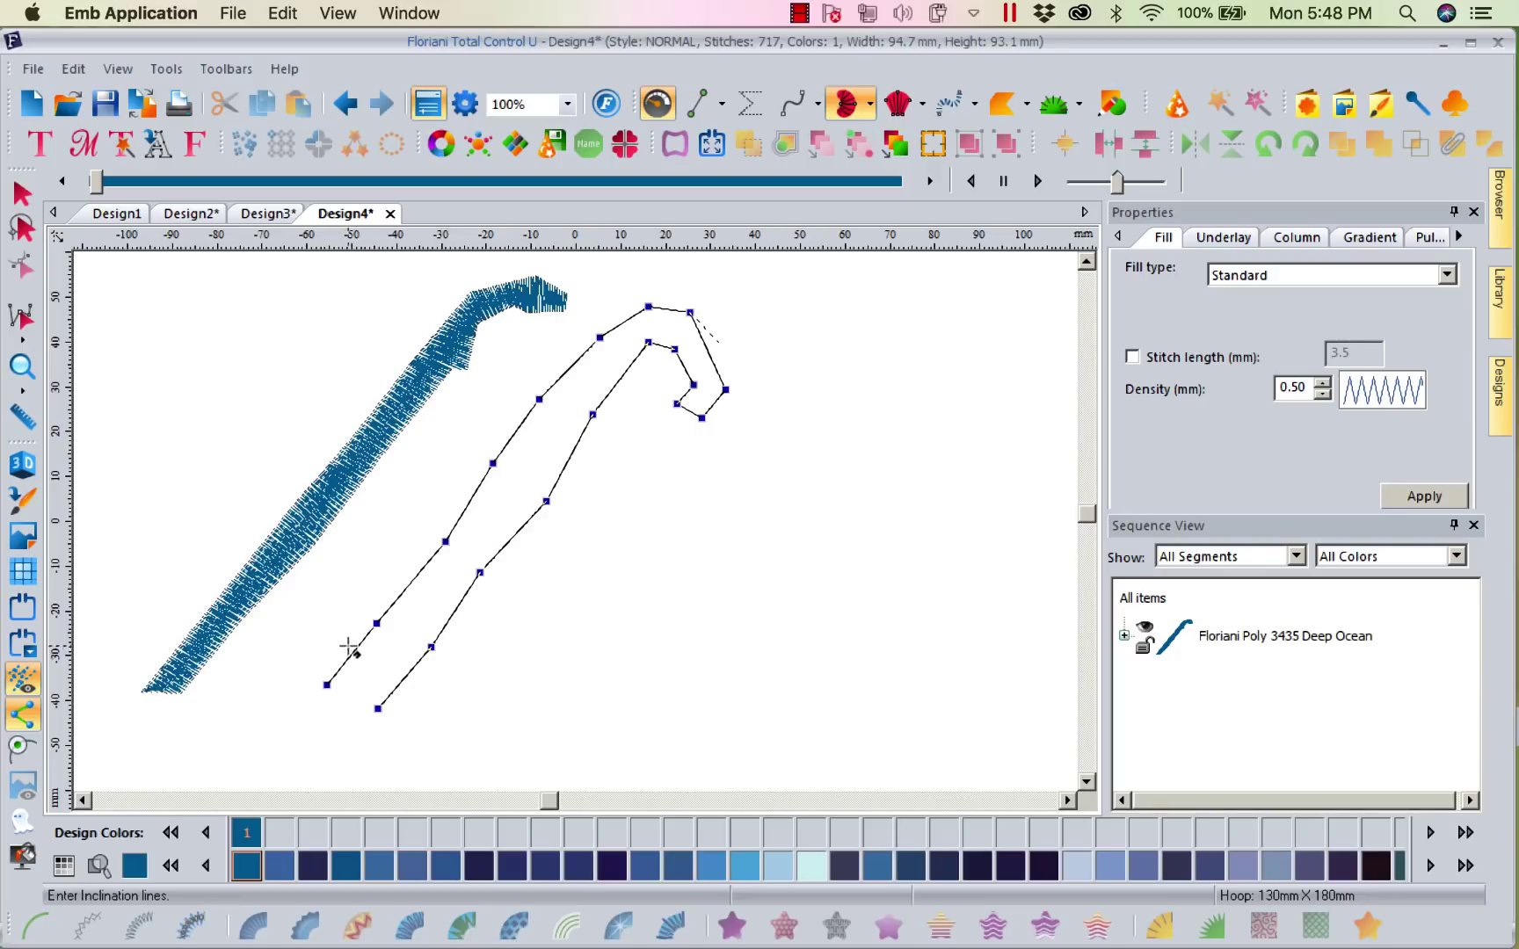
Draw five stitch-direction lines across the column from the base up to below the bend.
left_click(347, 641)
left_click(393, 675)
left_click(423, 551)
left_click(462, 582)
left_click(476, 472)
left_click(524, 511)
left_click(524, 402)
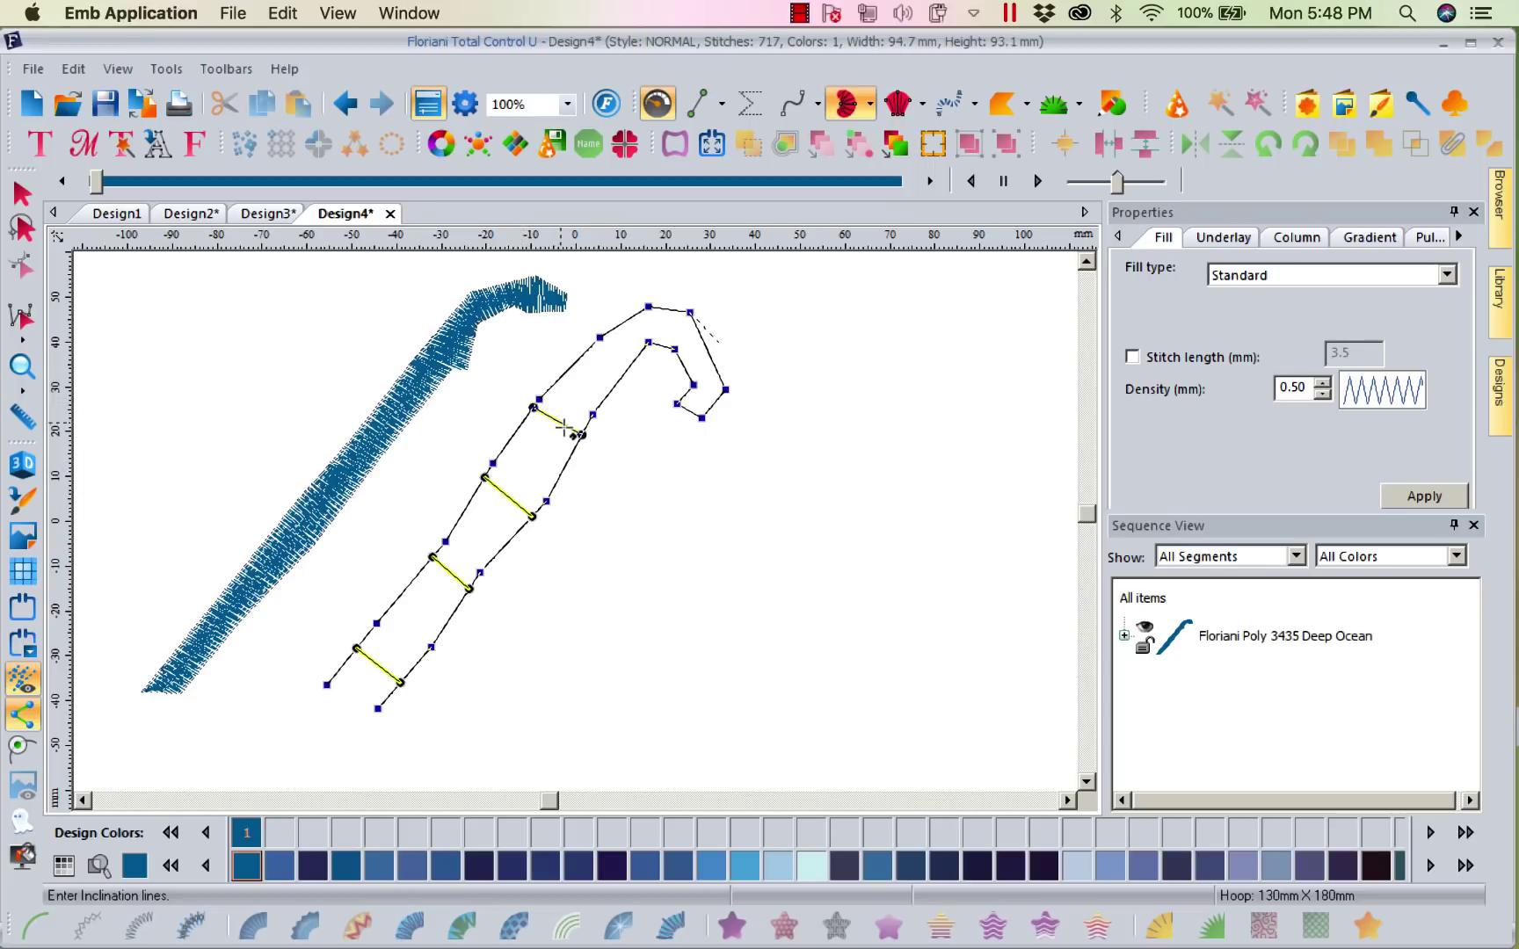
left_click(573, 430)
left_click(575, 349)
left_click(611, 374)
Add stitch-direction lines across the bend, the hook top and around the hooked tip.
left_click(634, 303)
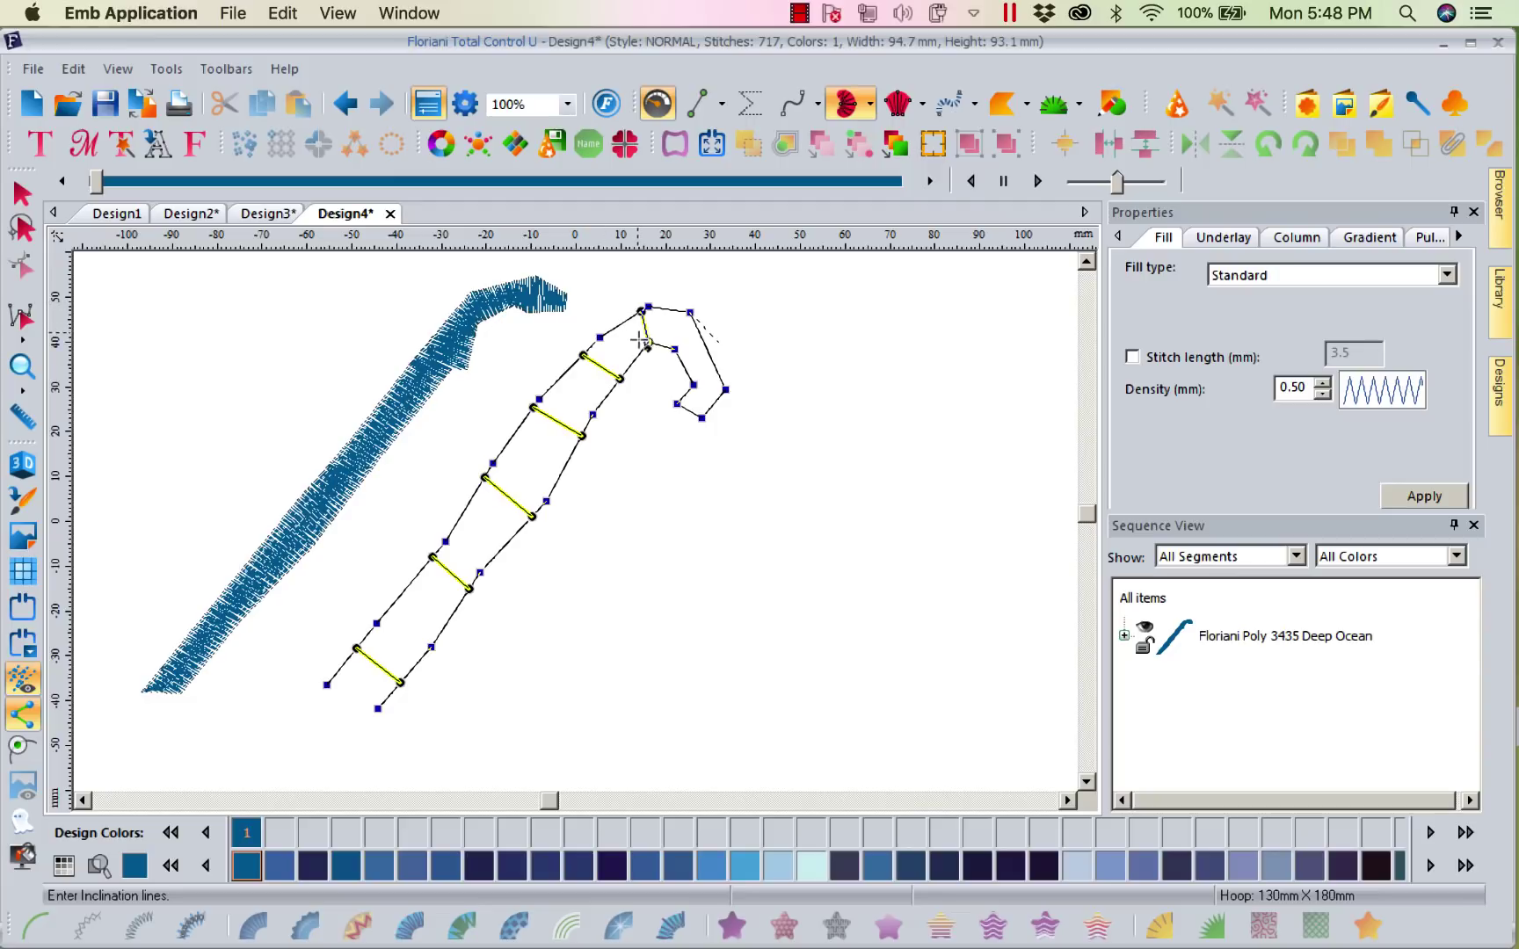
left_click(639, 341)
left_click(682, 306)
left_click(677, 346)
left_click(703, 341)
left_click(684, 364)
left_click(715, 368)
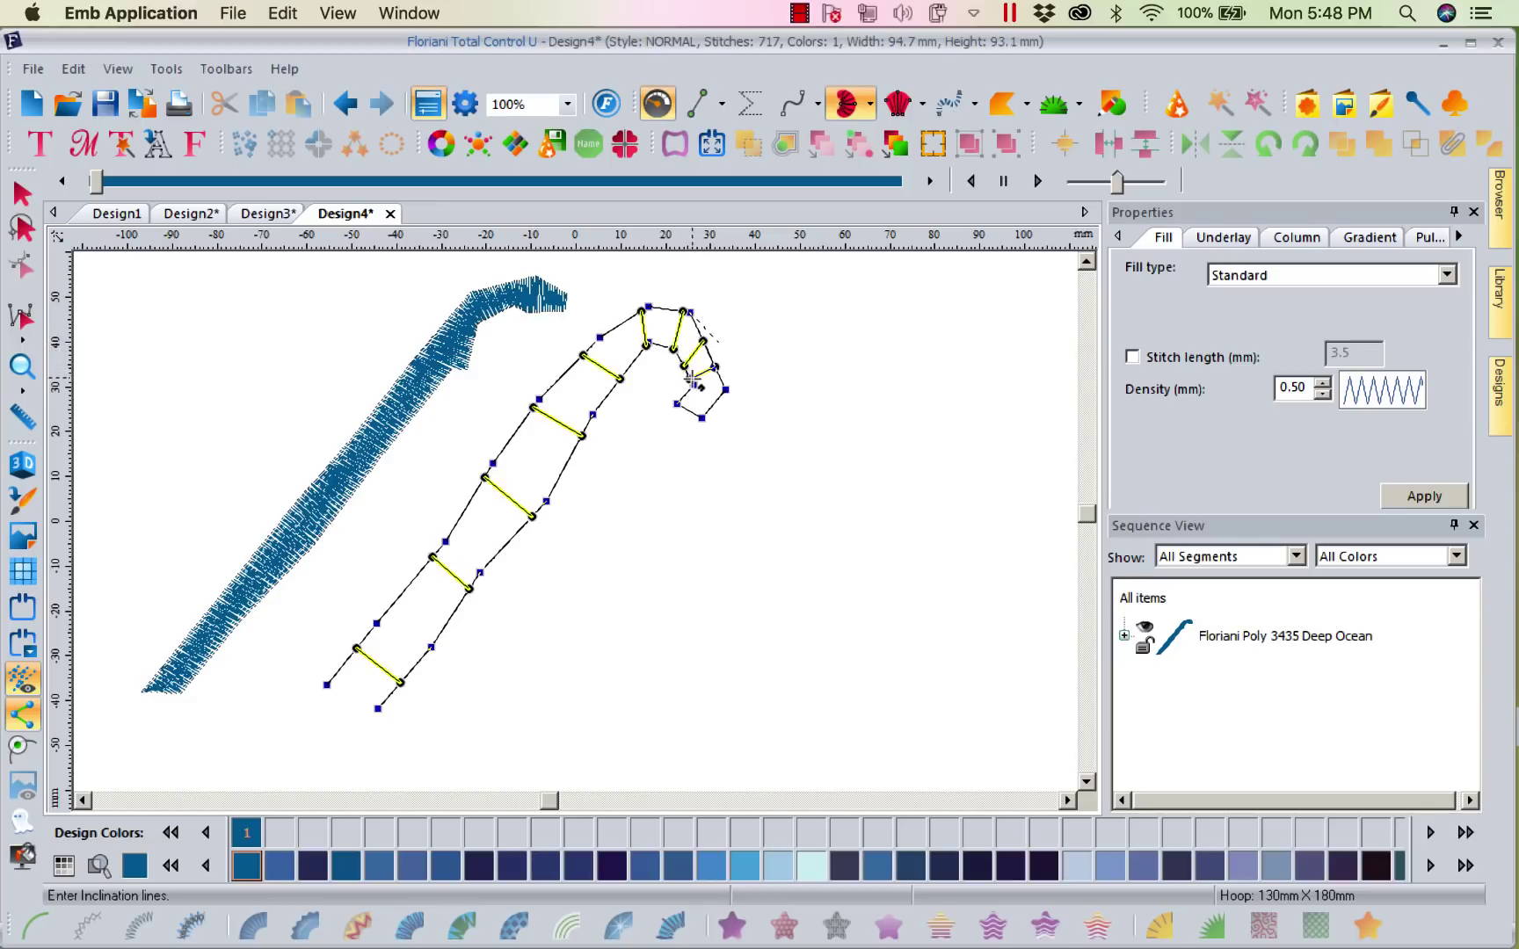
left_click(692, 383)
left_click(718, 400)
left_click(688, 389)
left_click(726, 387)
left_click(690, 379)
left_click(683, 372)
Finish the second hook's direction lines, accept the entry point and set the bottom exit, reaching 2233 stitches.
key("Return")
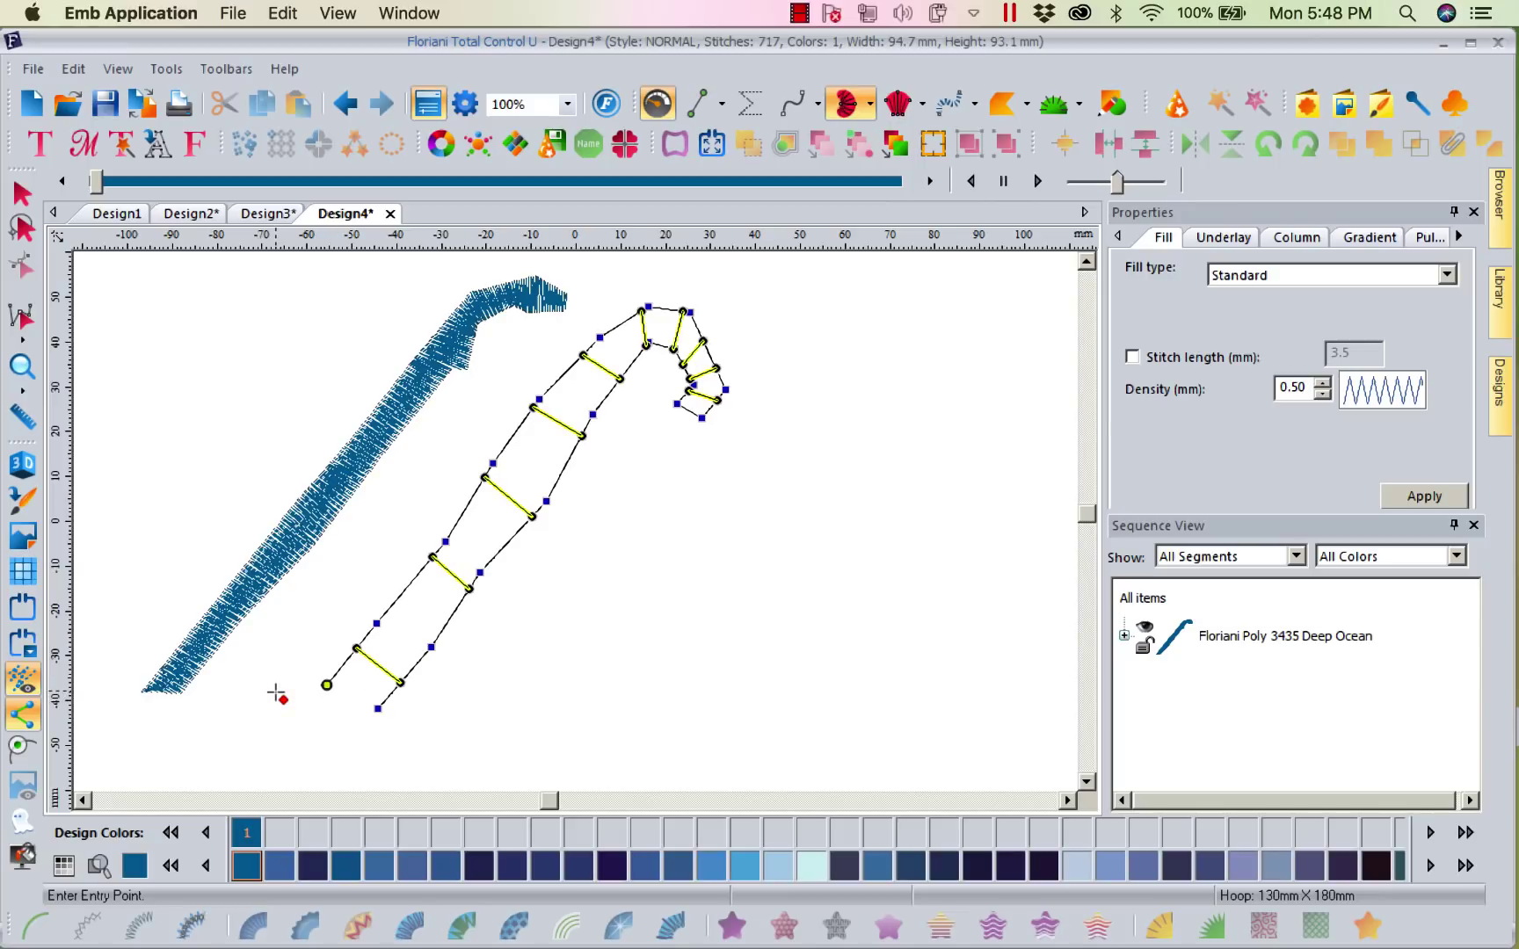
key("Return")
left_click(374, 723)
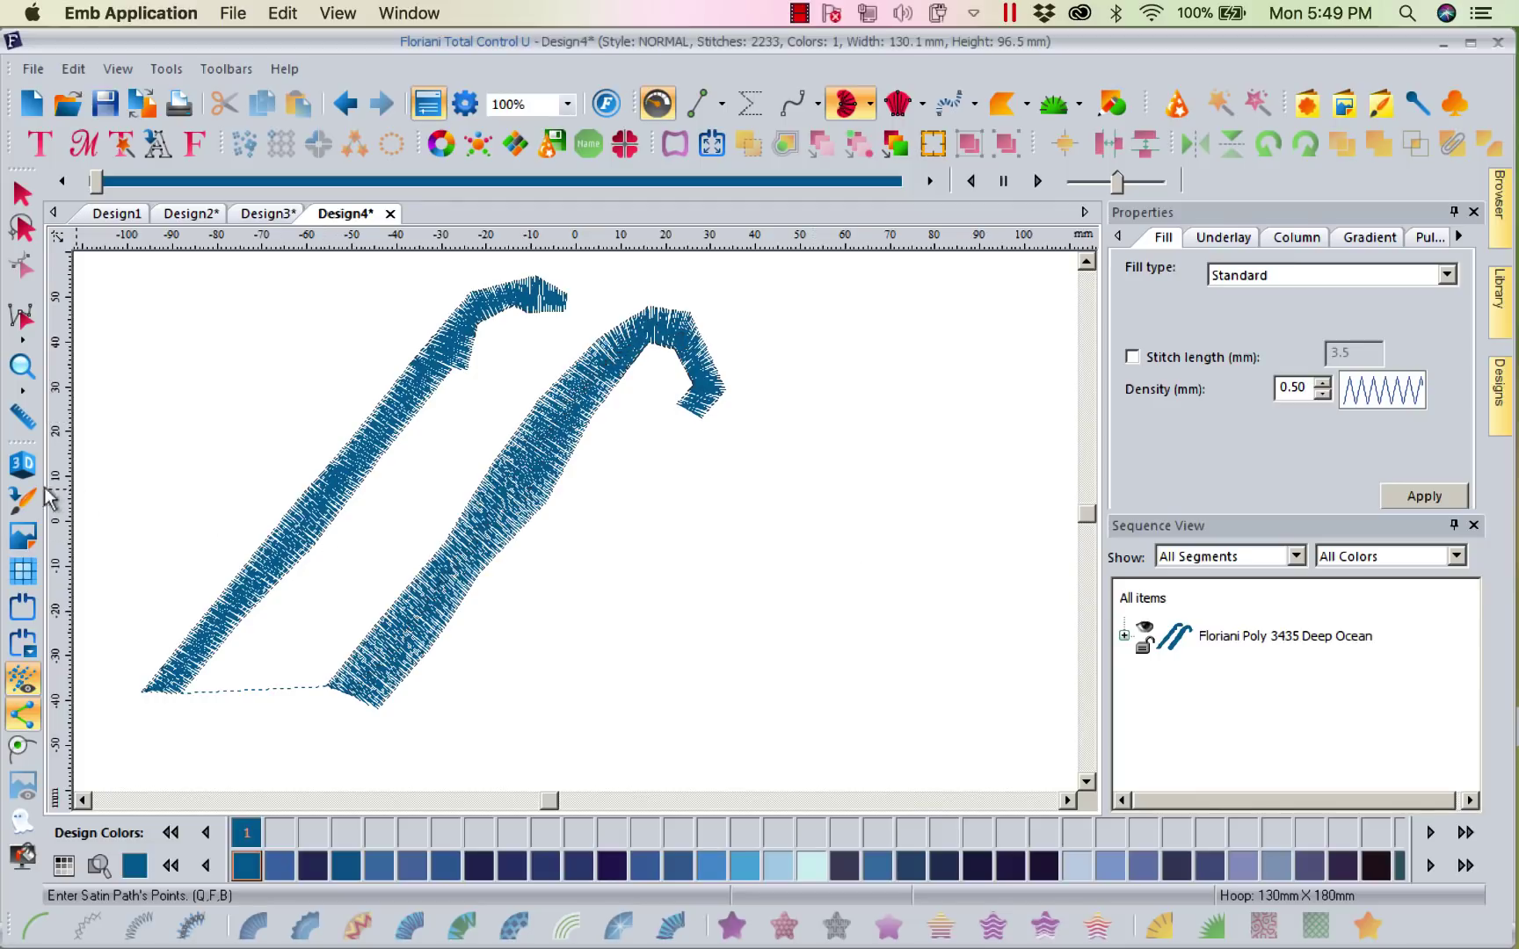
Switch Design4 to 3D view so both Deep Ocean satin hooks show as real stitching.
left_click(19, 473)
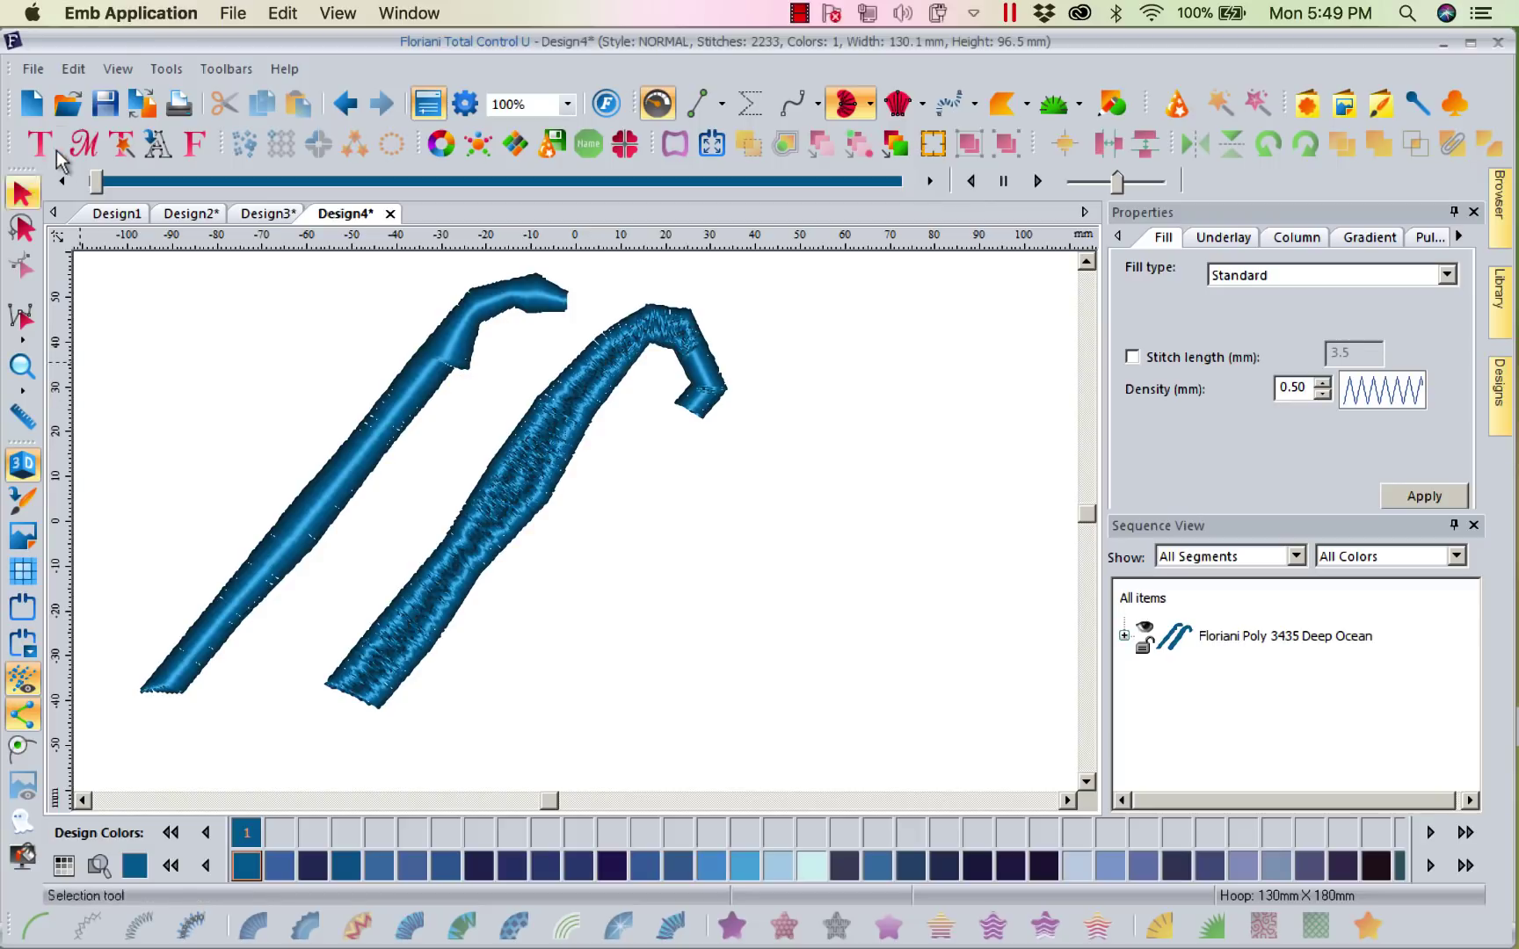
Tick Autosplit new satin paths on the Digitizing page of Tools > Preferences.
left_click(169, 68)
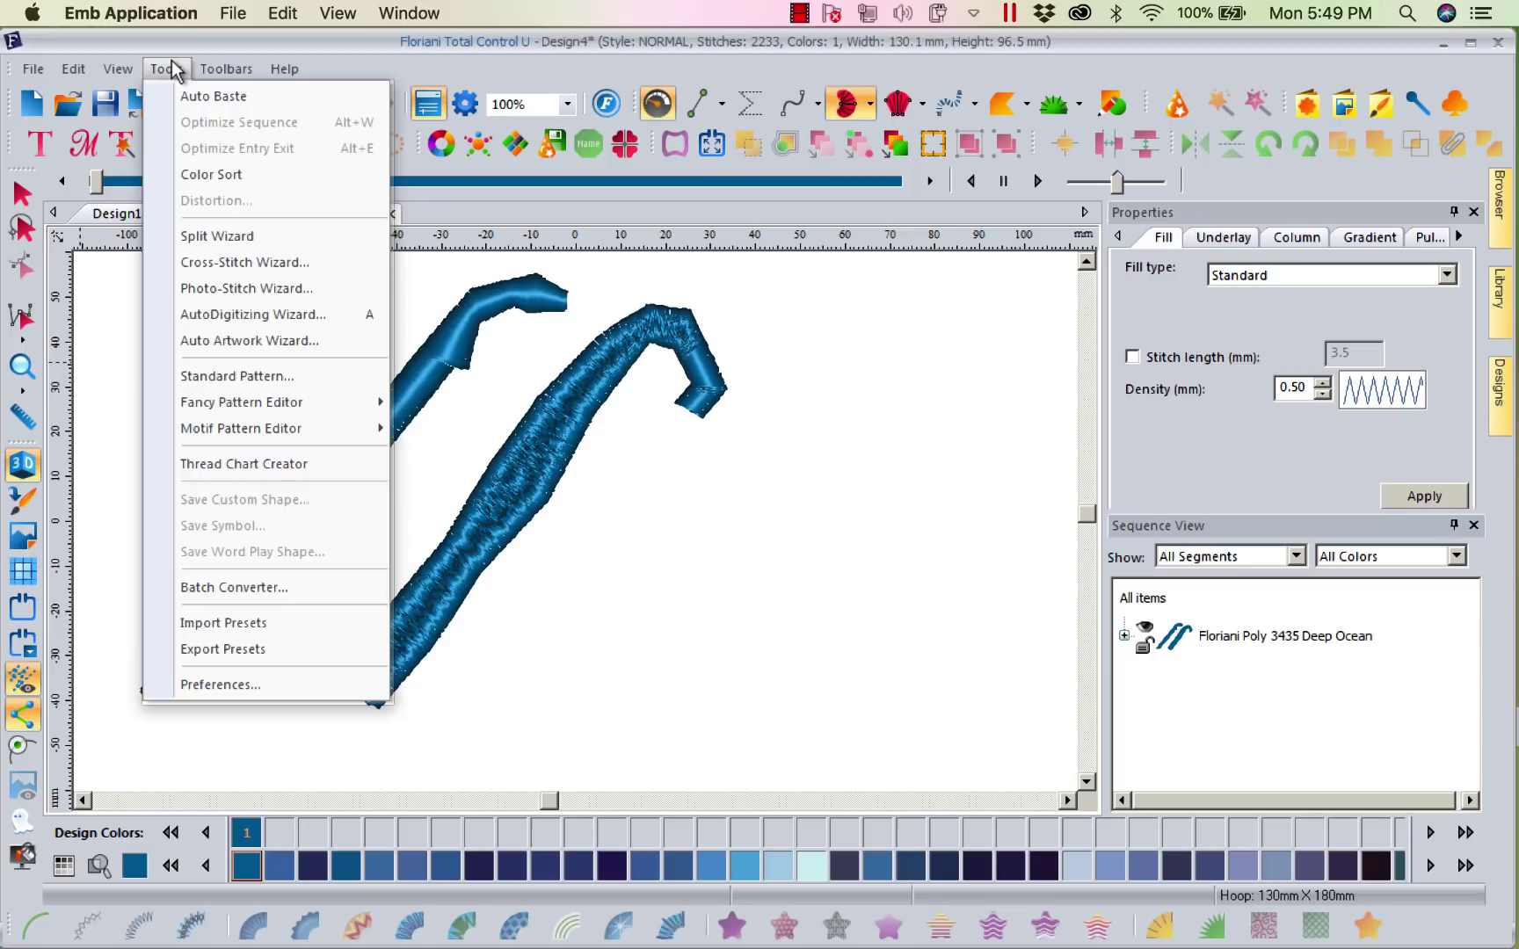
left_click(255, 686)
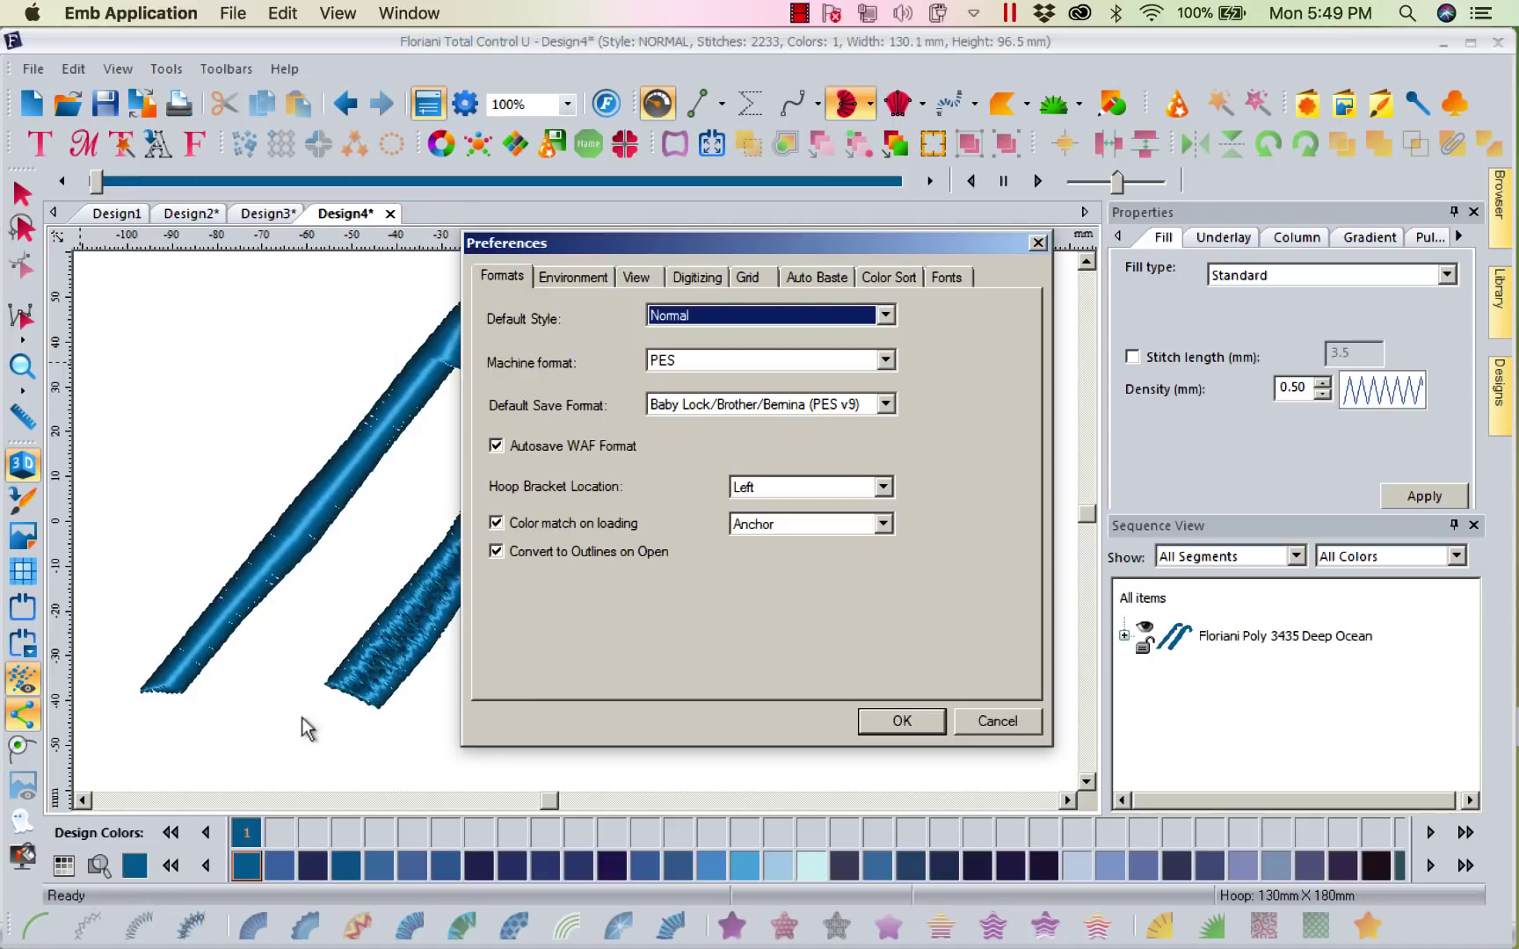
left_click(696, 277)
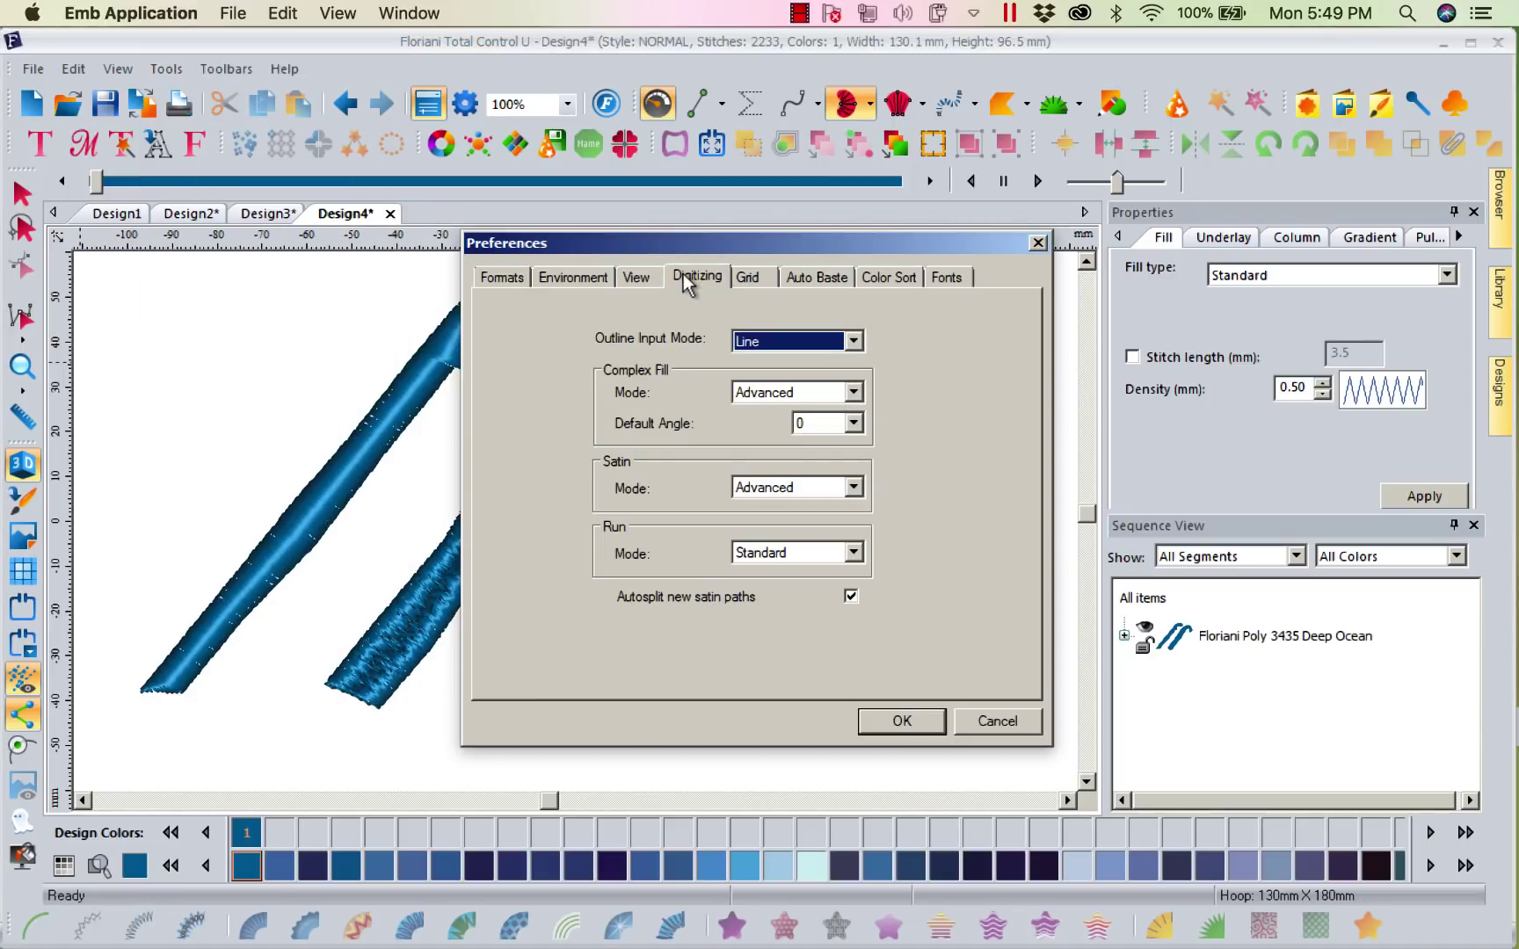
left_click(849, 596)
Confirm the preference change, start a new blank design, and choose the classic Satin tool.
left_click(903, 722)
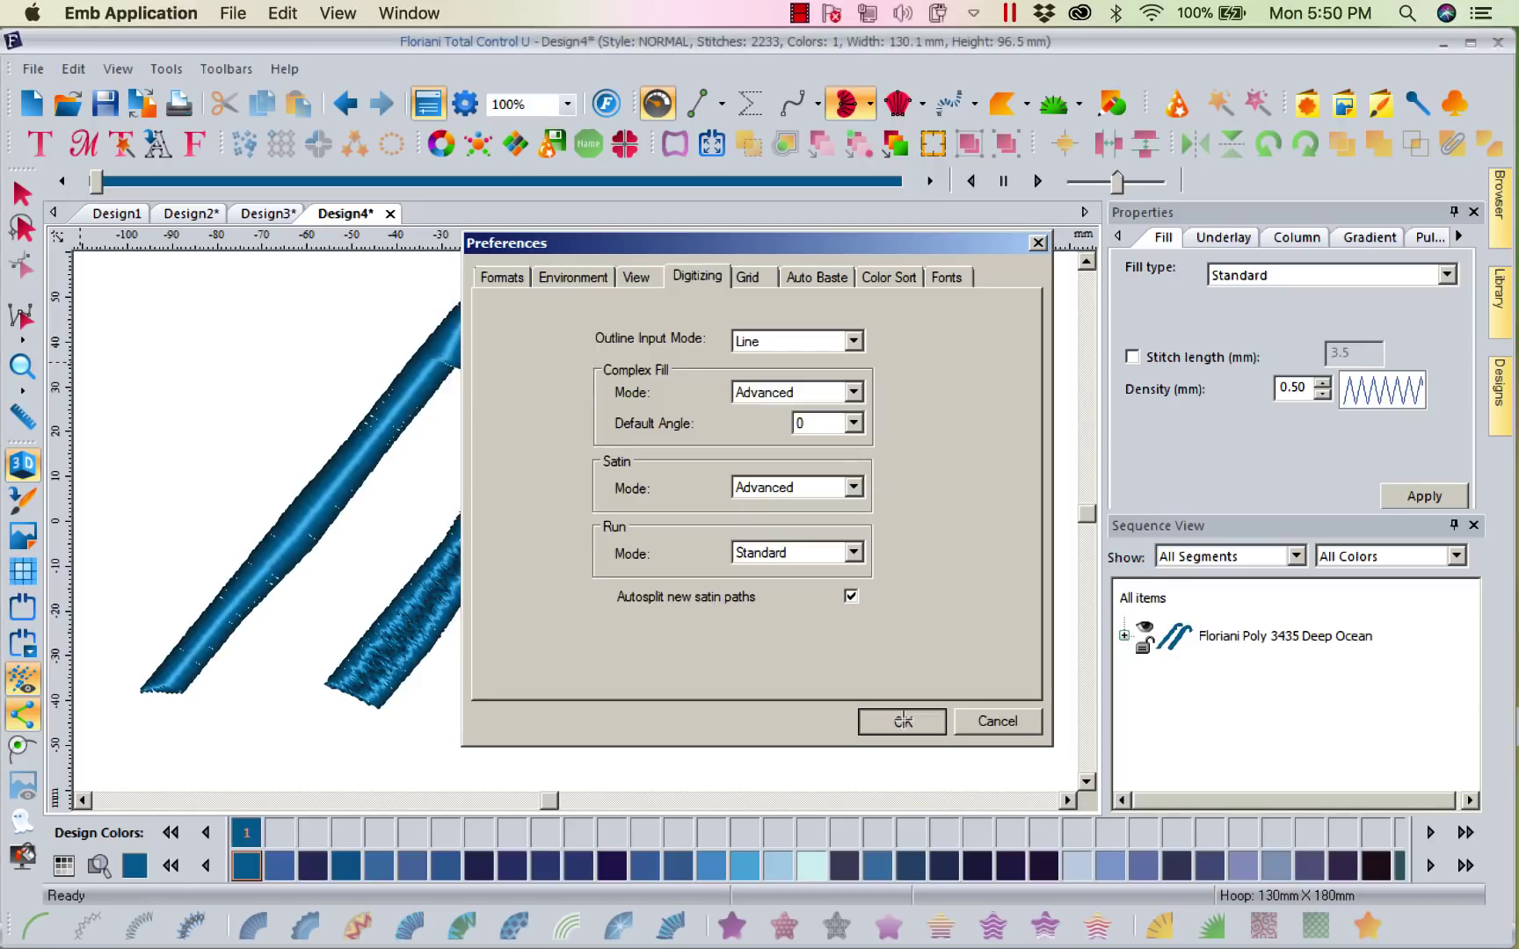
left_click(30, 102)
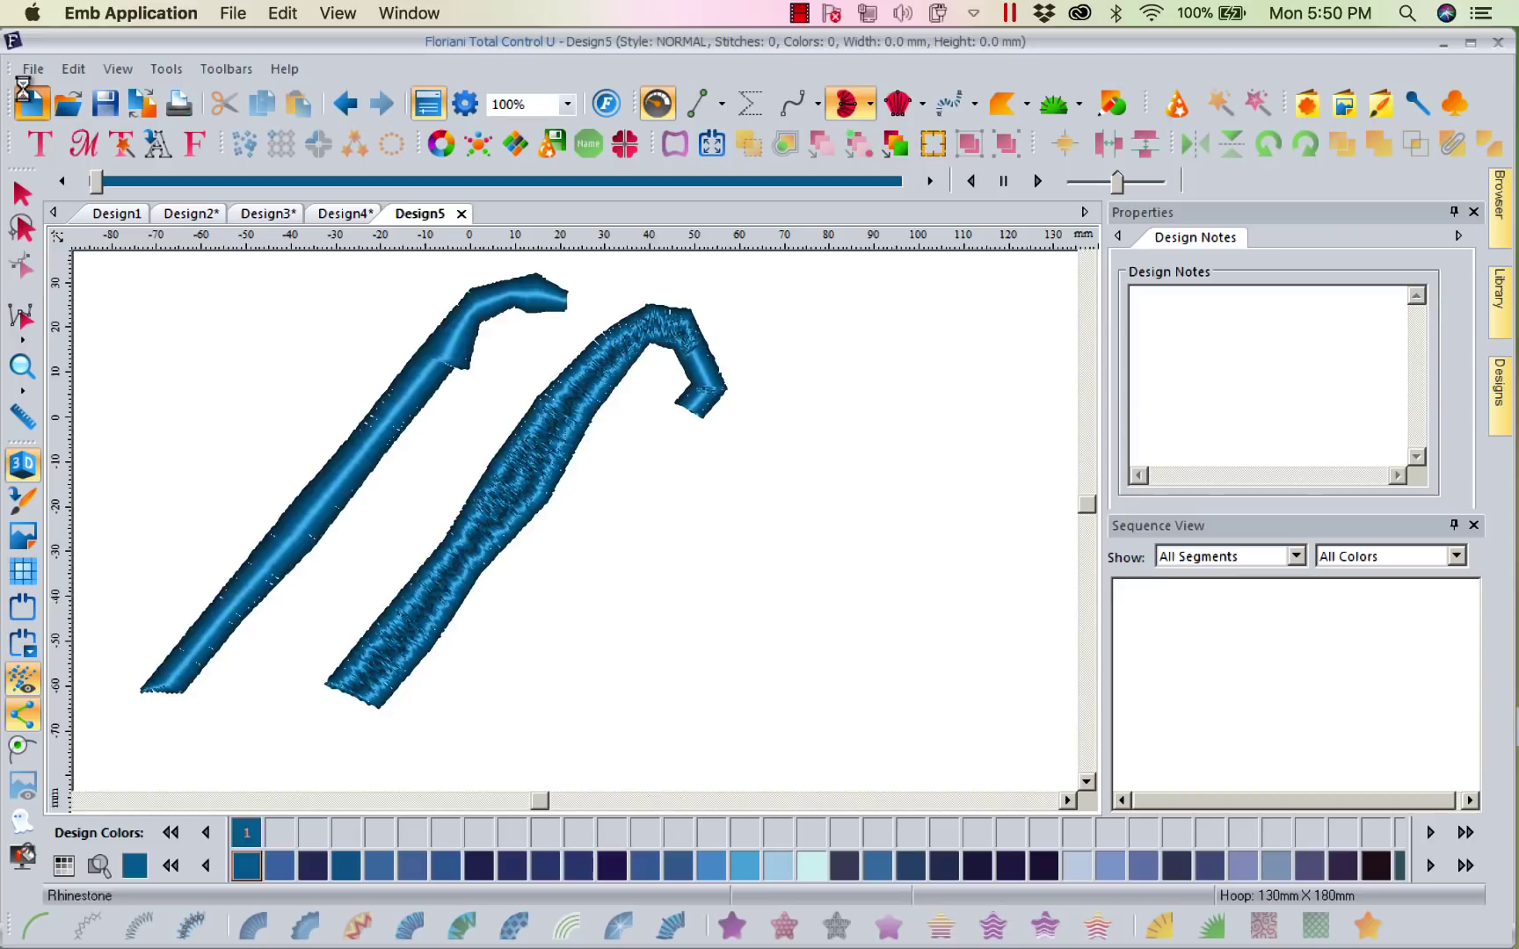
left_click(896, 108)
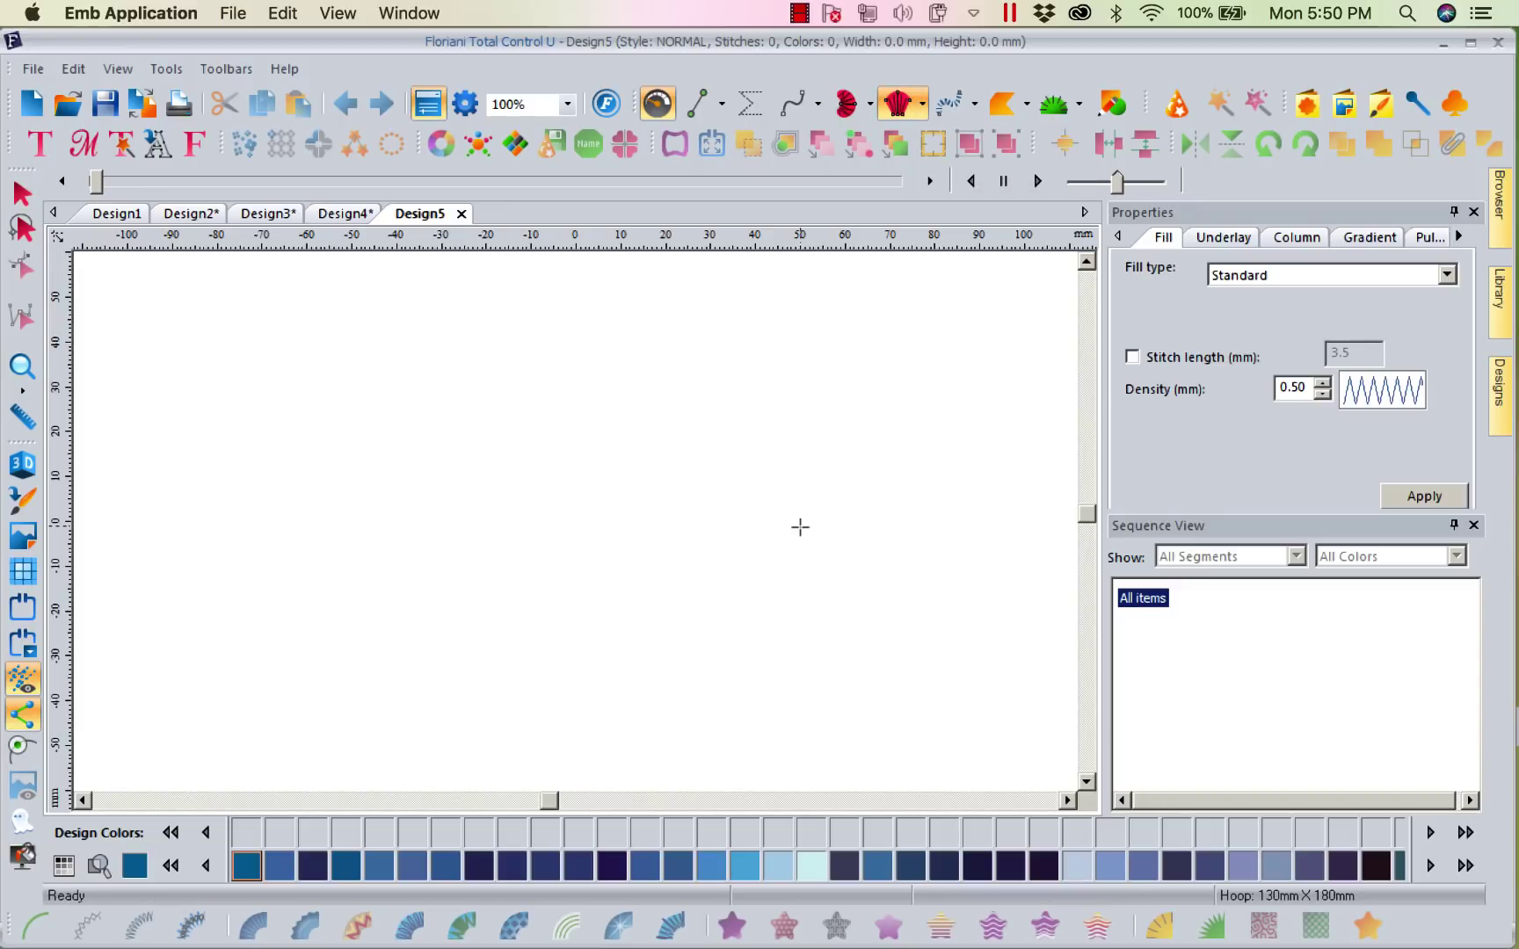
Place the column's base edge and paired left/right points for the lower, slanting section.
left_click(616, 666)
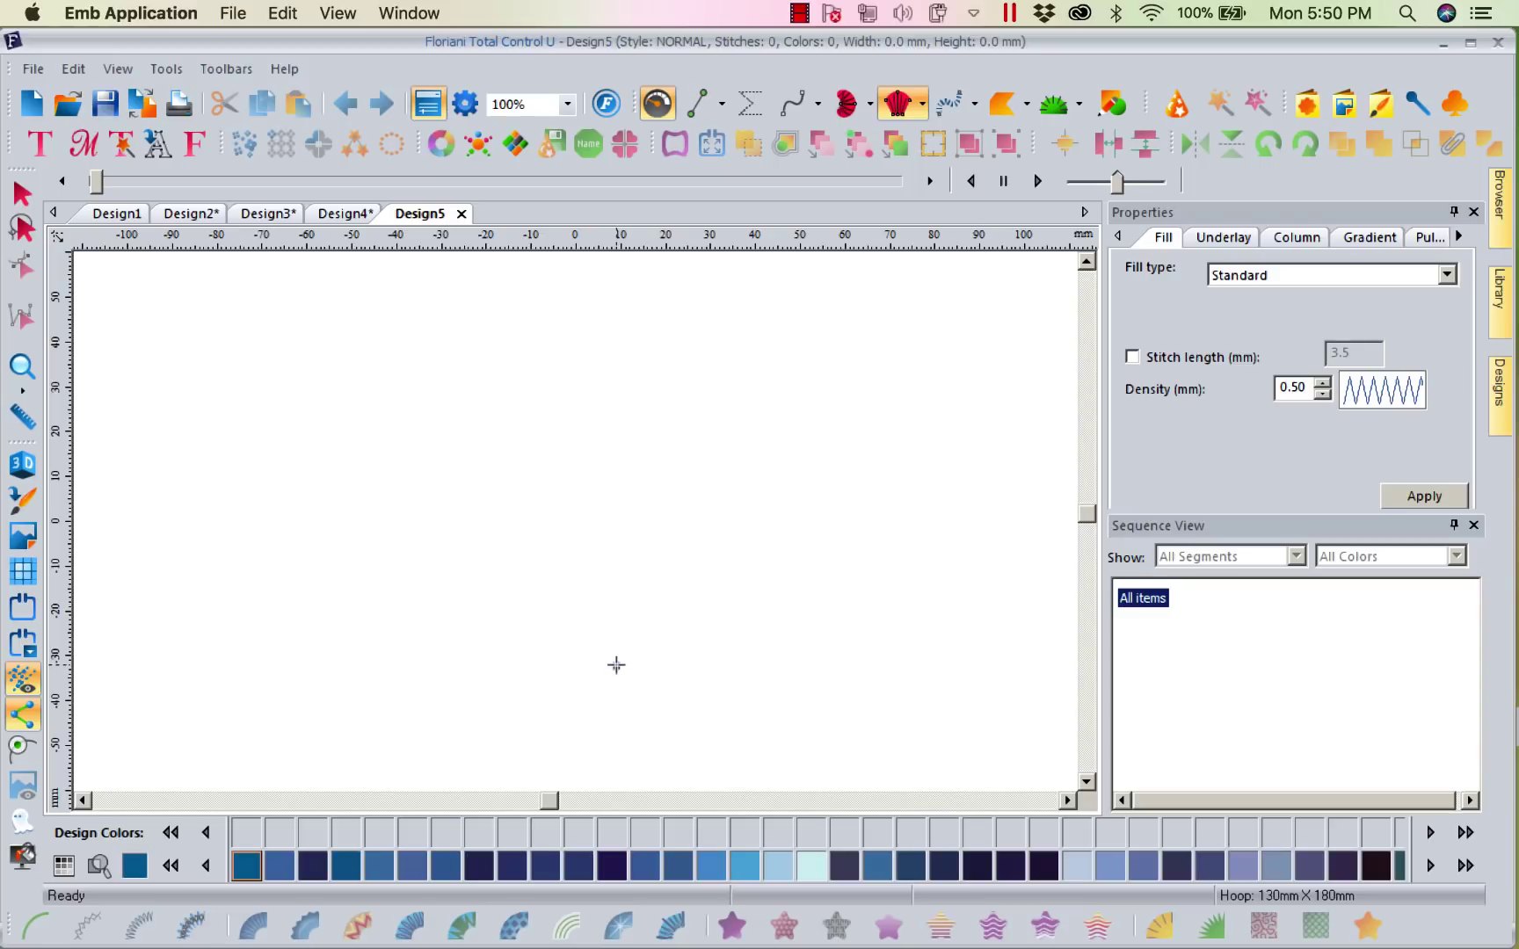
left_click(702, 668)
left_click(612, 598)
left_click(705, 598)
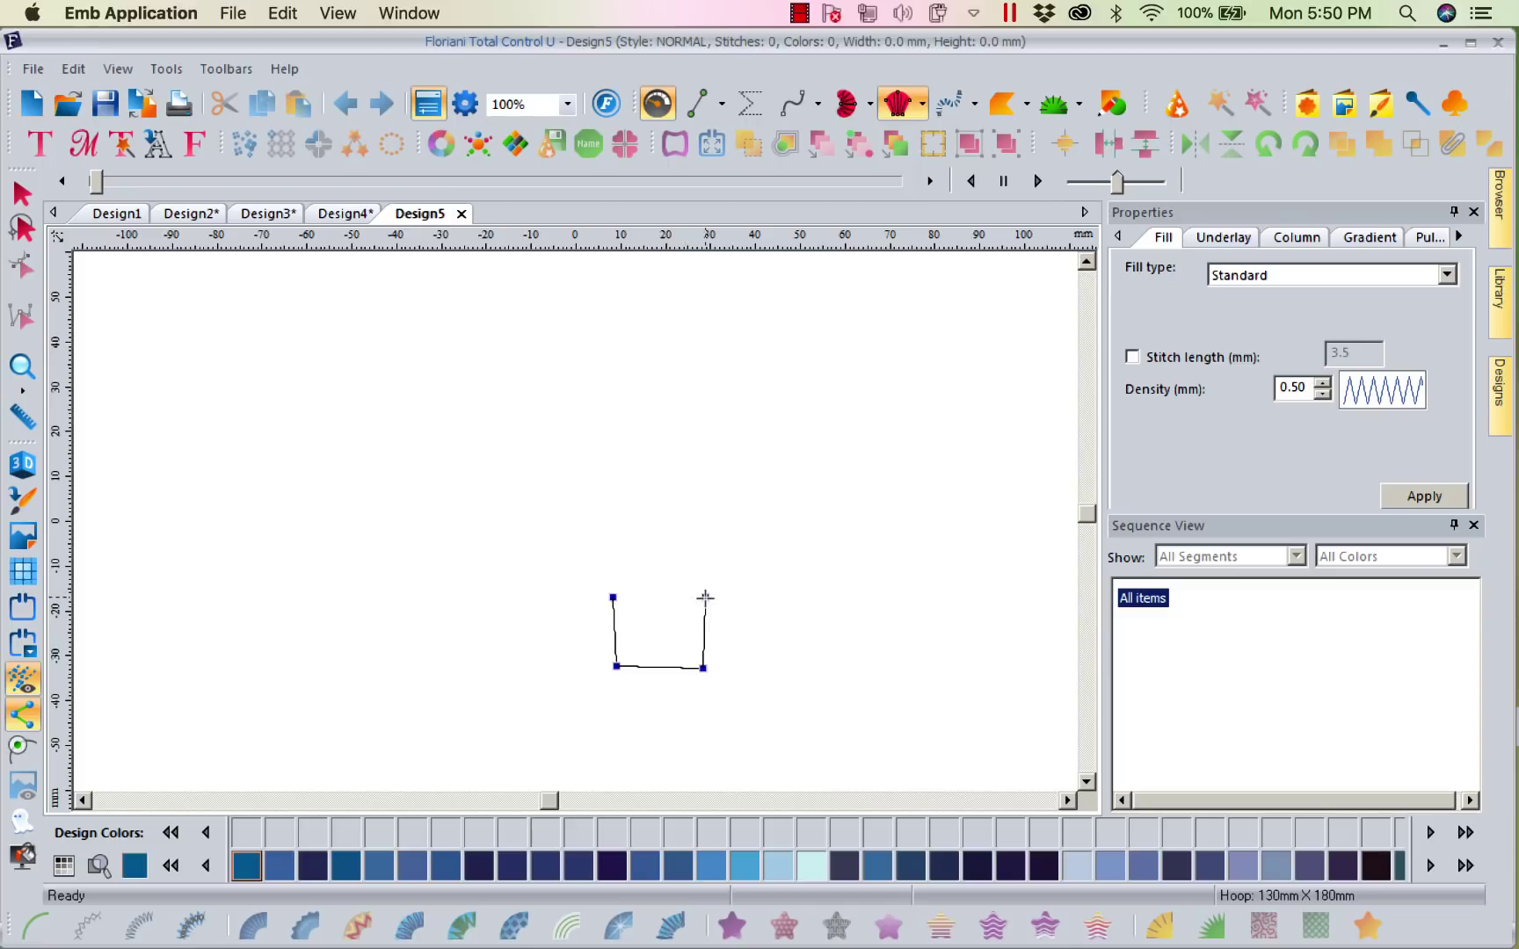
left_click(681, 525)
left_click(616, 494)
left_click(644, 485)
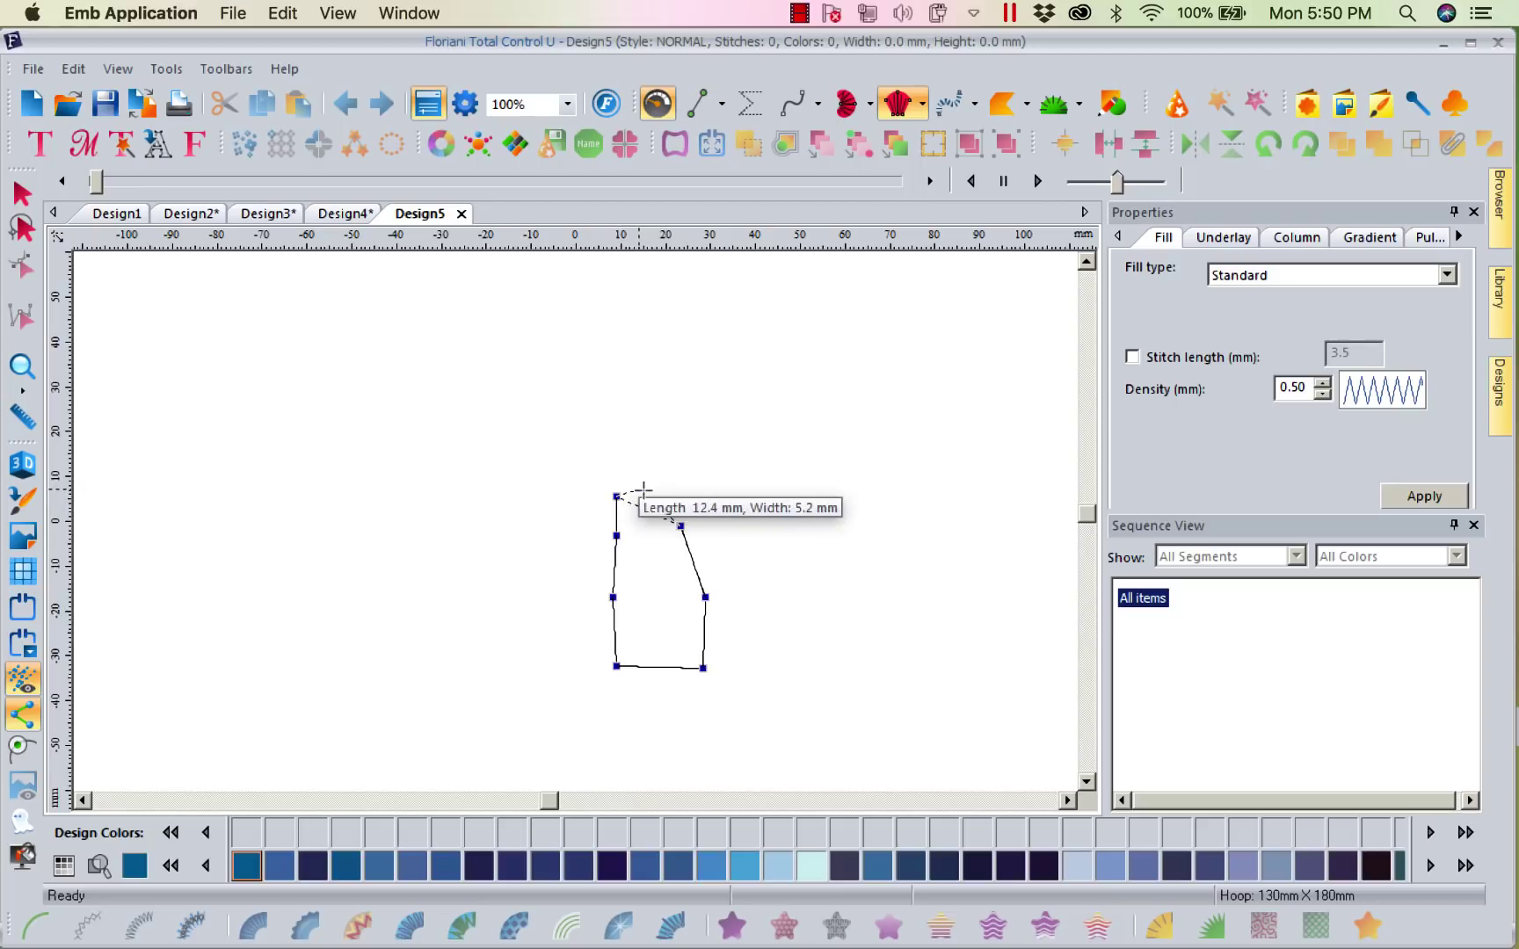
left_click(595, 468)
left_click(636, 446)
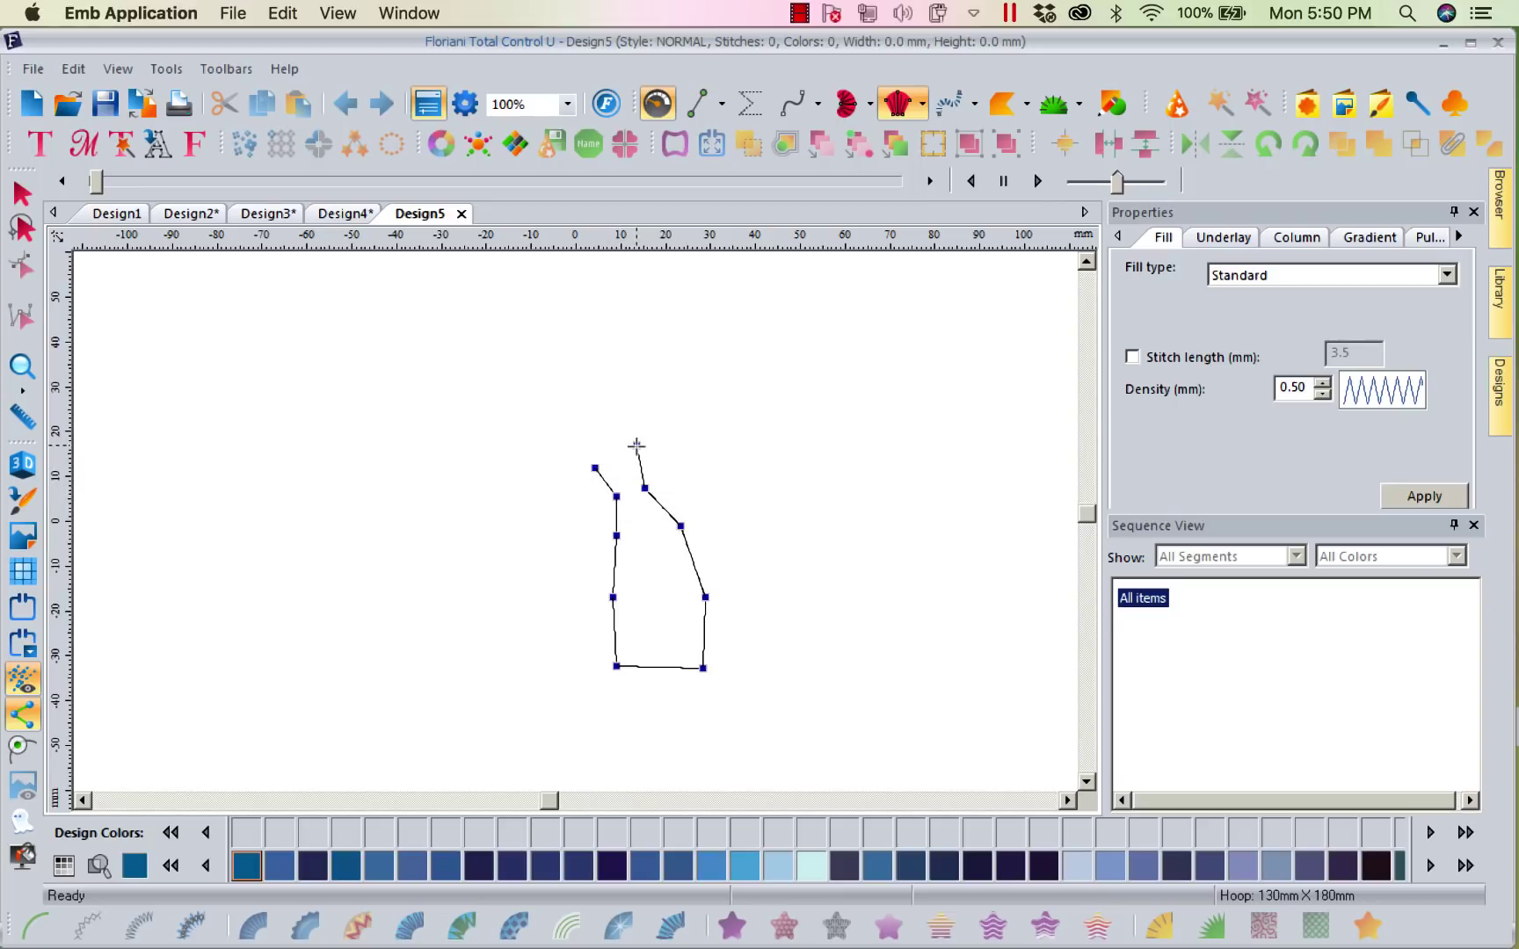
Add the upper edge points to the top tip and generate the column (1226 stitches).
left_click(569, 442)
left_click(630, 417)
left_click(551, 413)
left_click(623, 378)
left_click(556, 380)
left_click(515, 367)
left_click(585, 372)
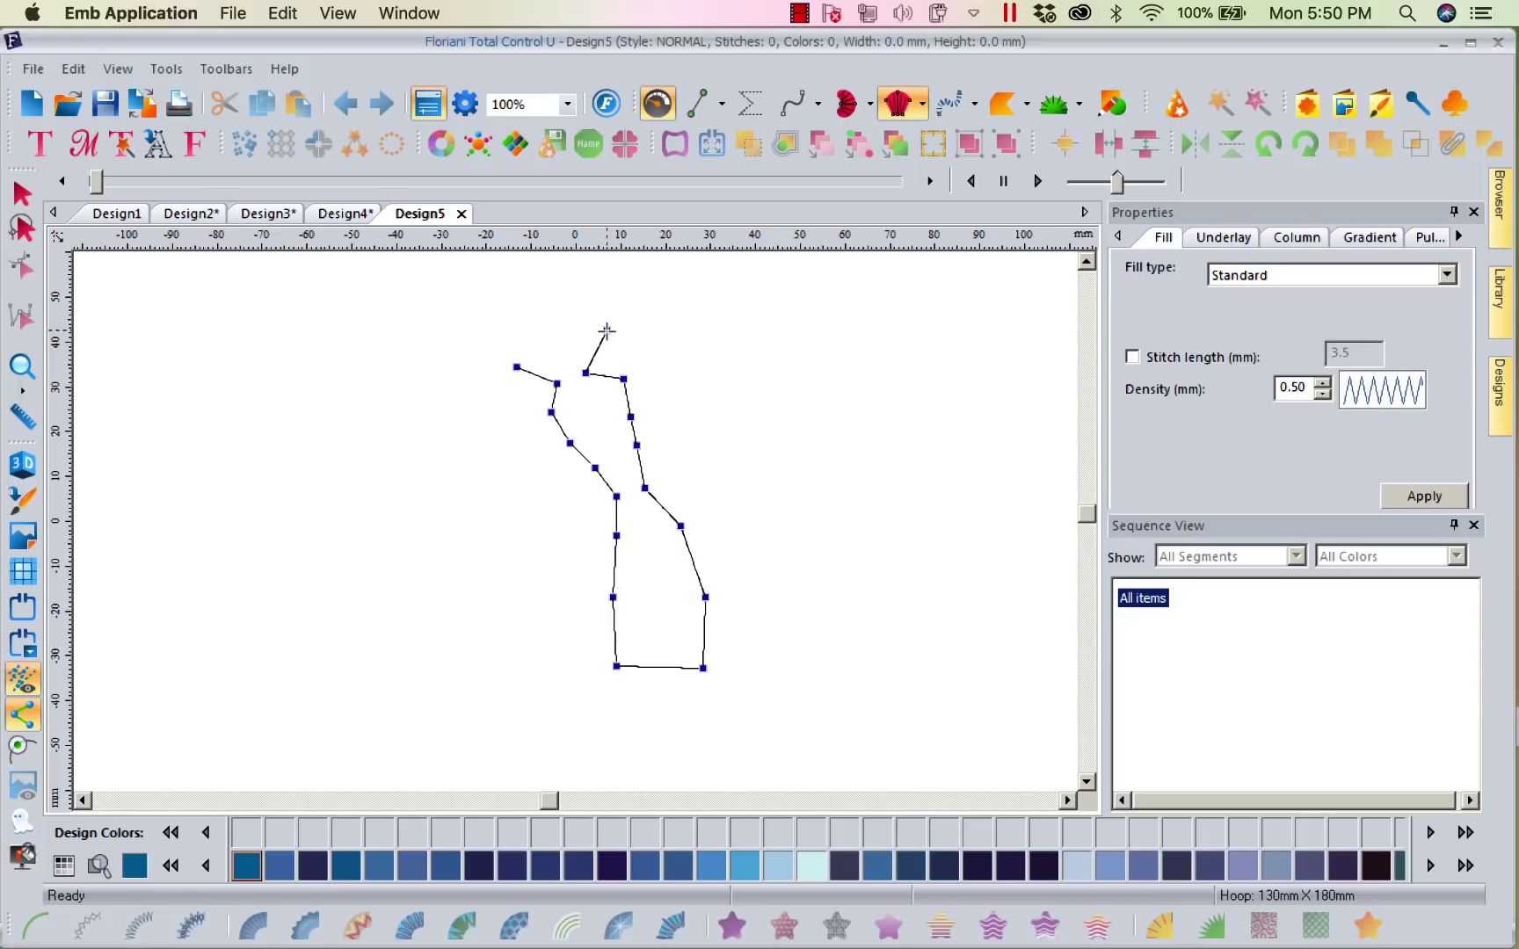
left_click(606, 331)
key("Return")
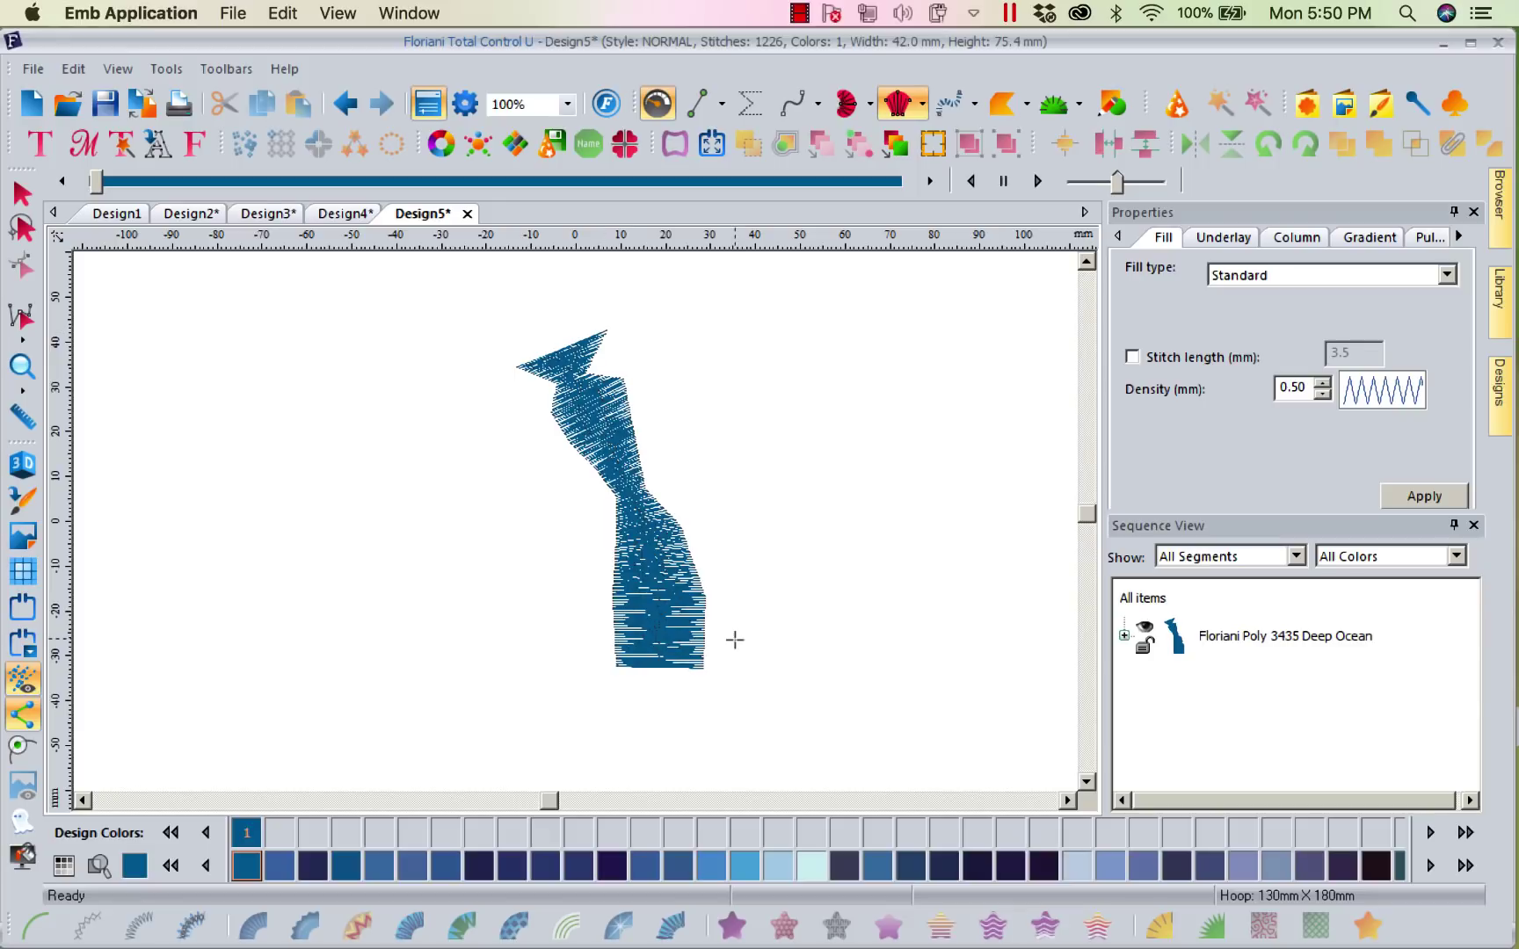
Place six pairs of edge points up a curved column right of the first, reaching 2577 stitches.
left_click(782, 648)
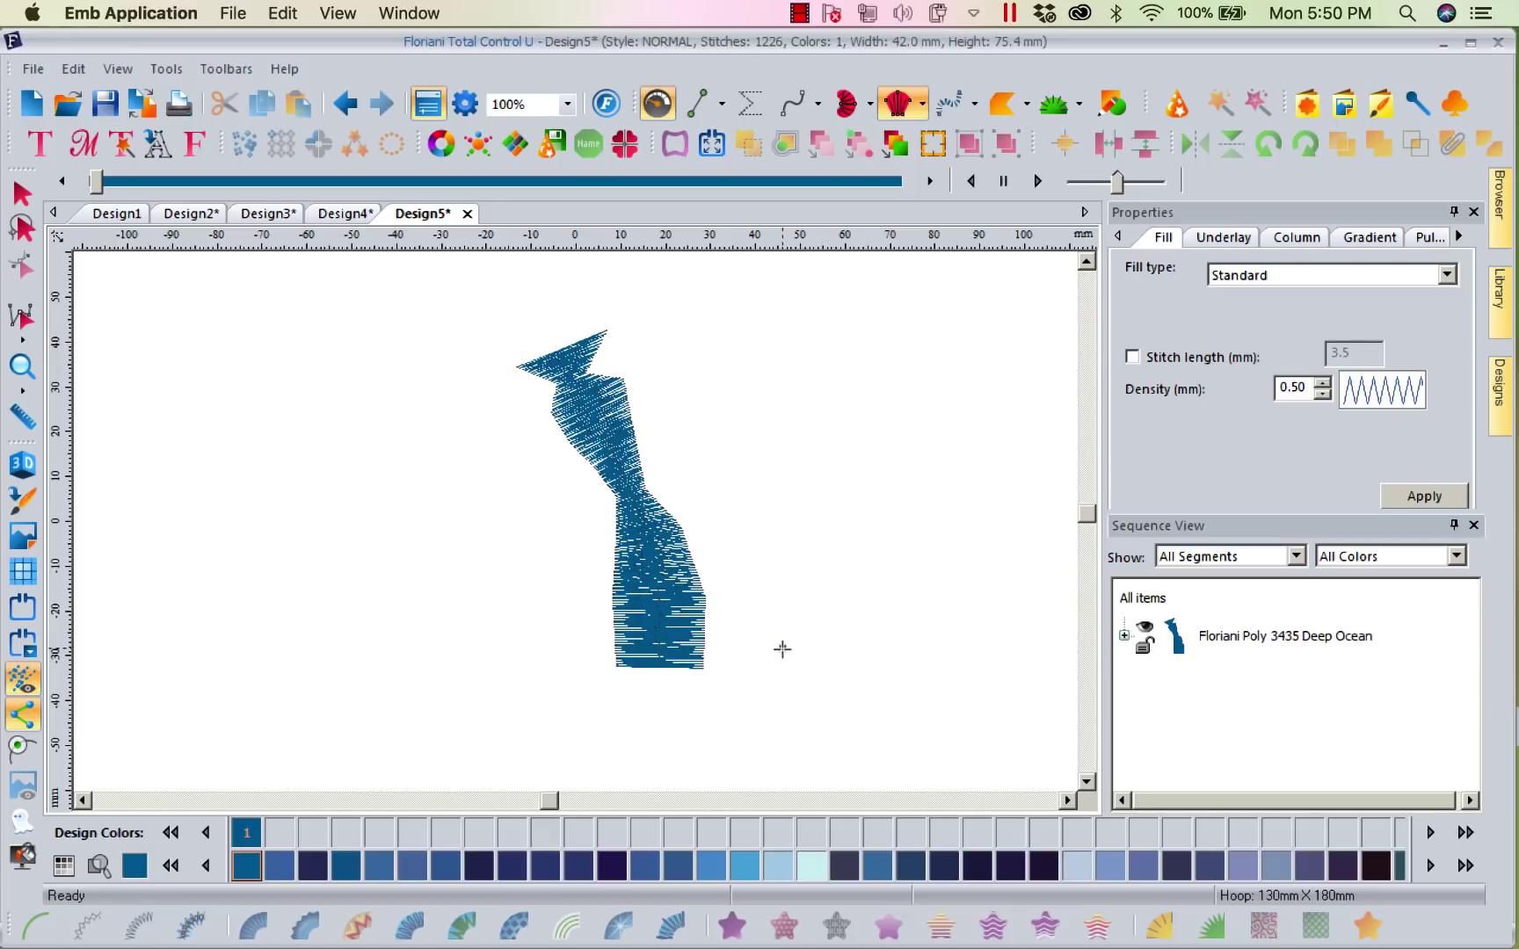
left_click(875, 646)
left_click(763, 567)
left_click(854, 552)
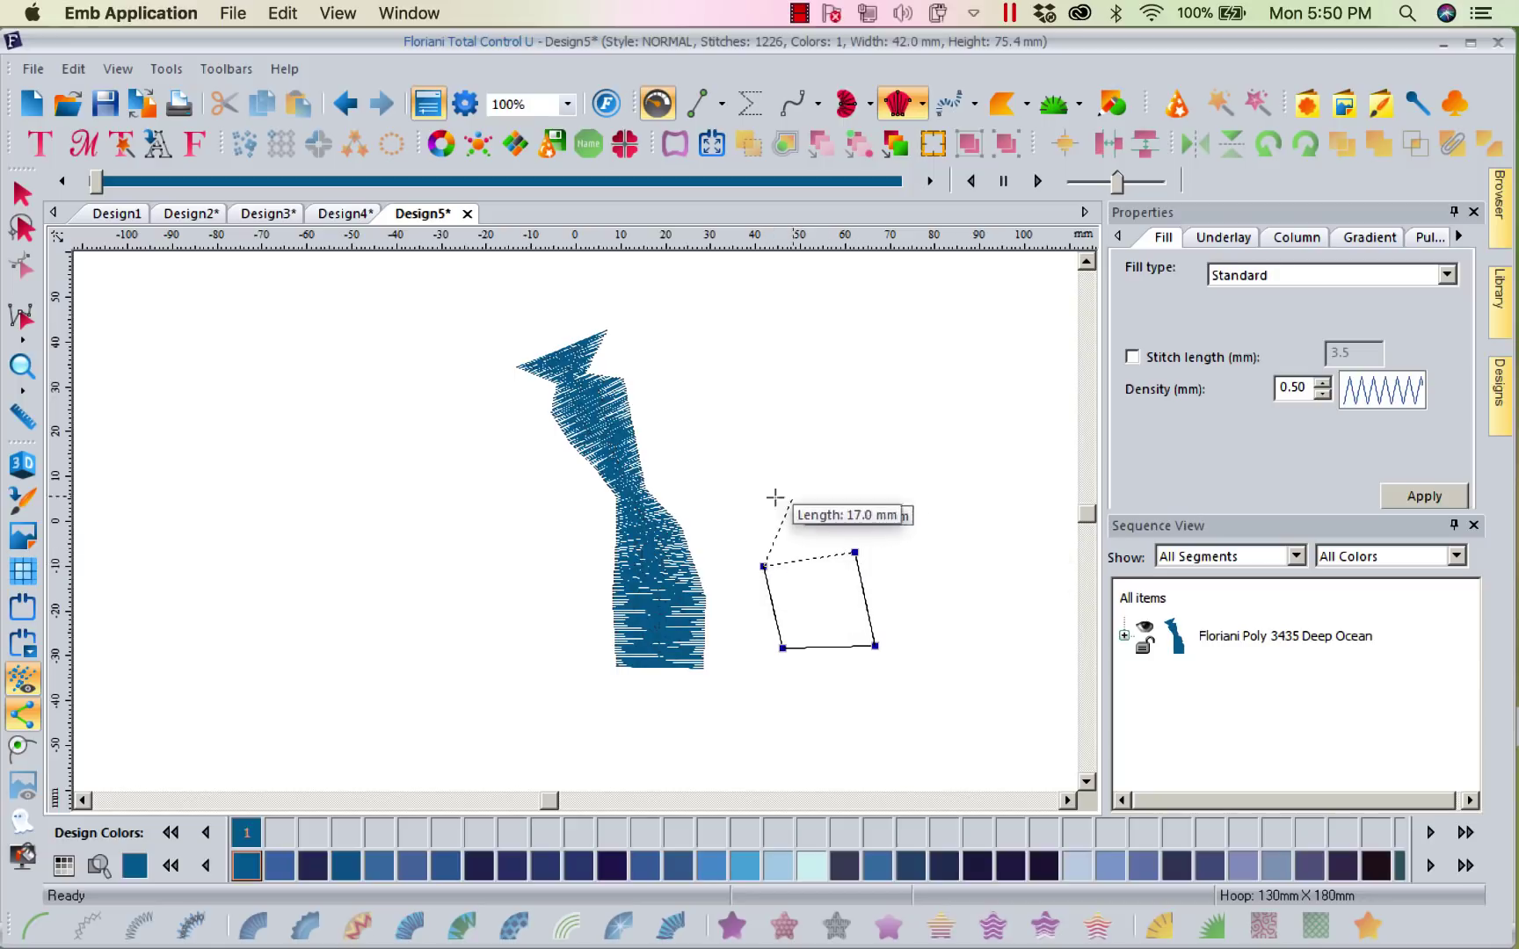
left_click(743, 519)
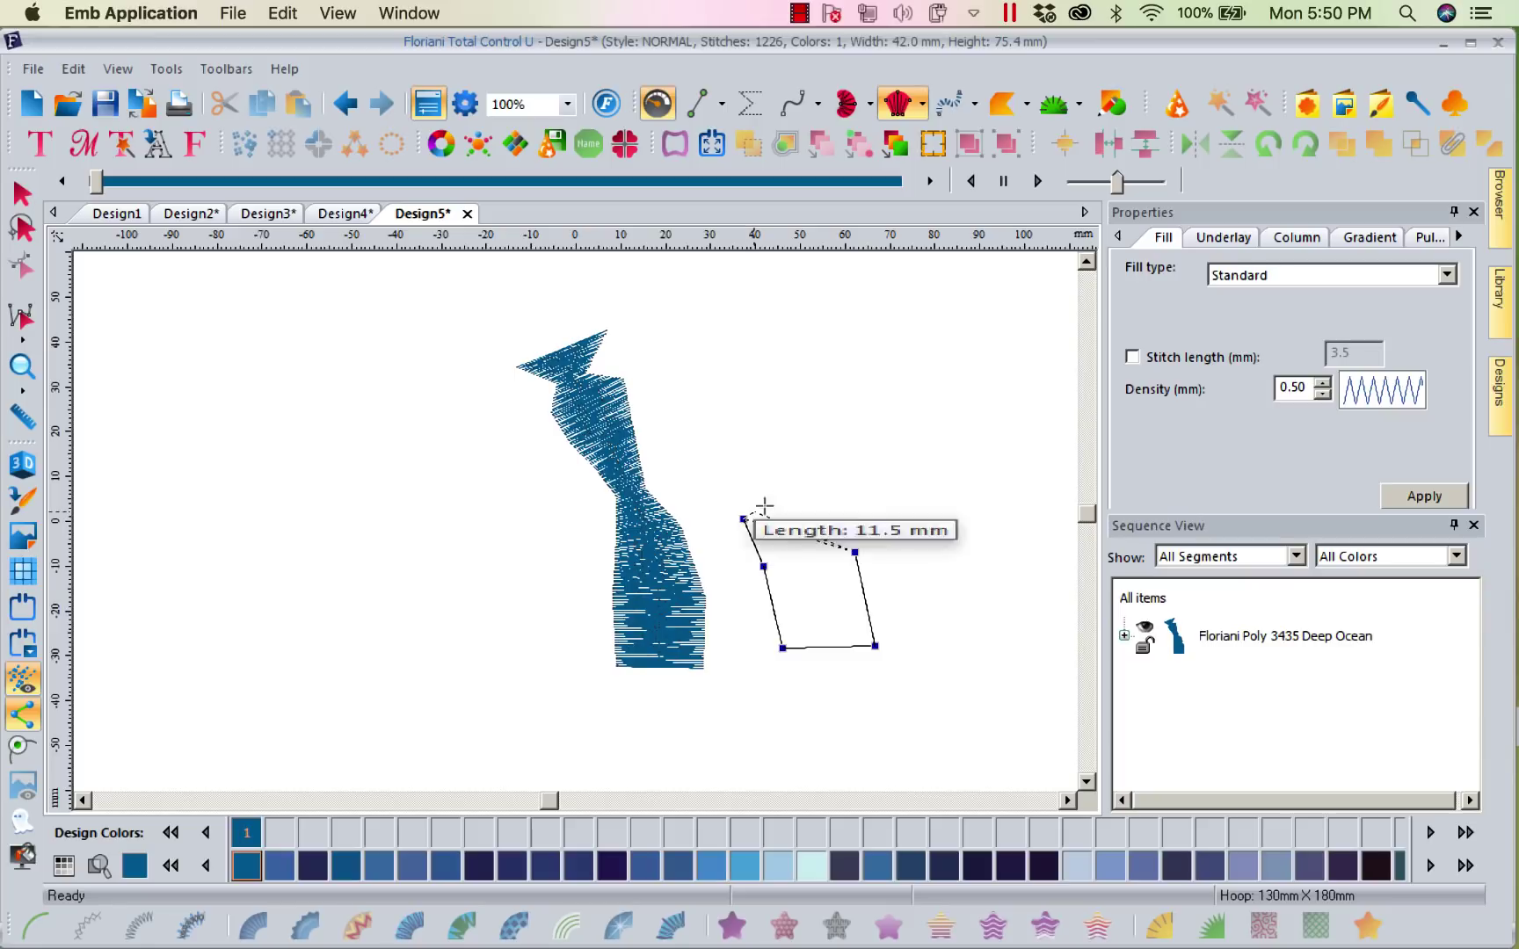
left_click(825, 491)
left_click(717, 470)
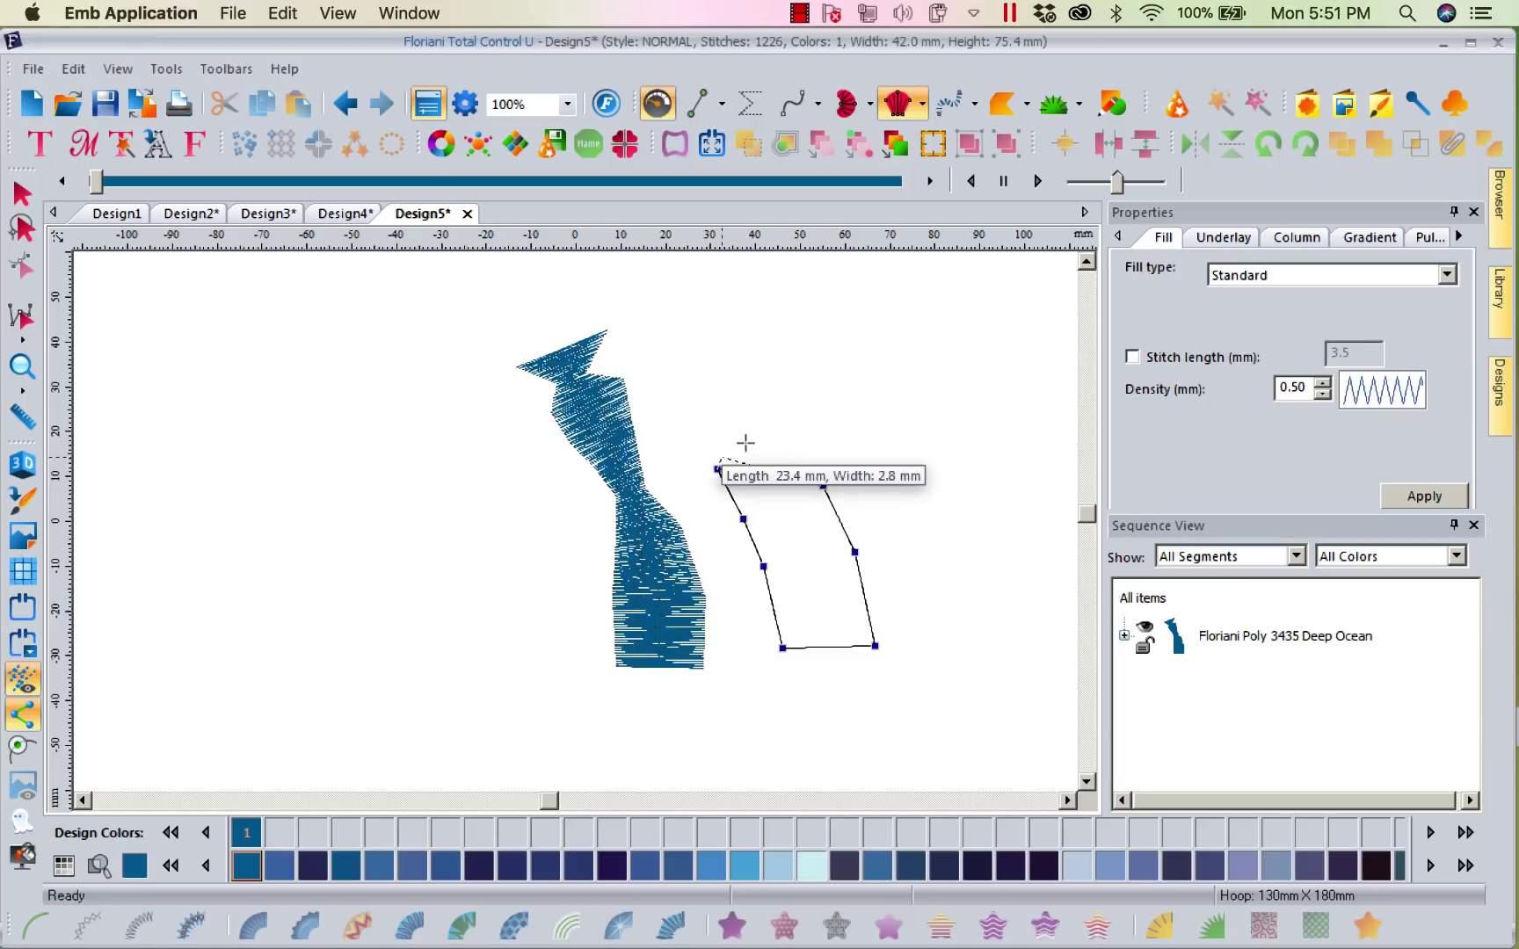
left_click(774, 436)
left_click(685, 429)
left_click(729, 388)
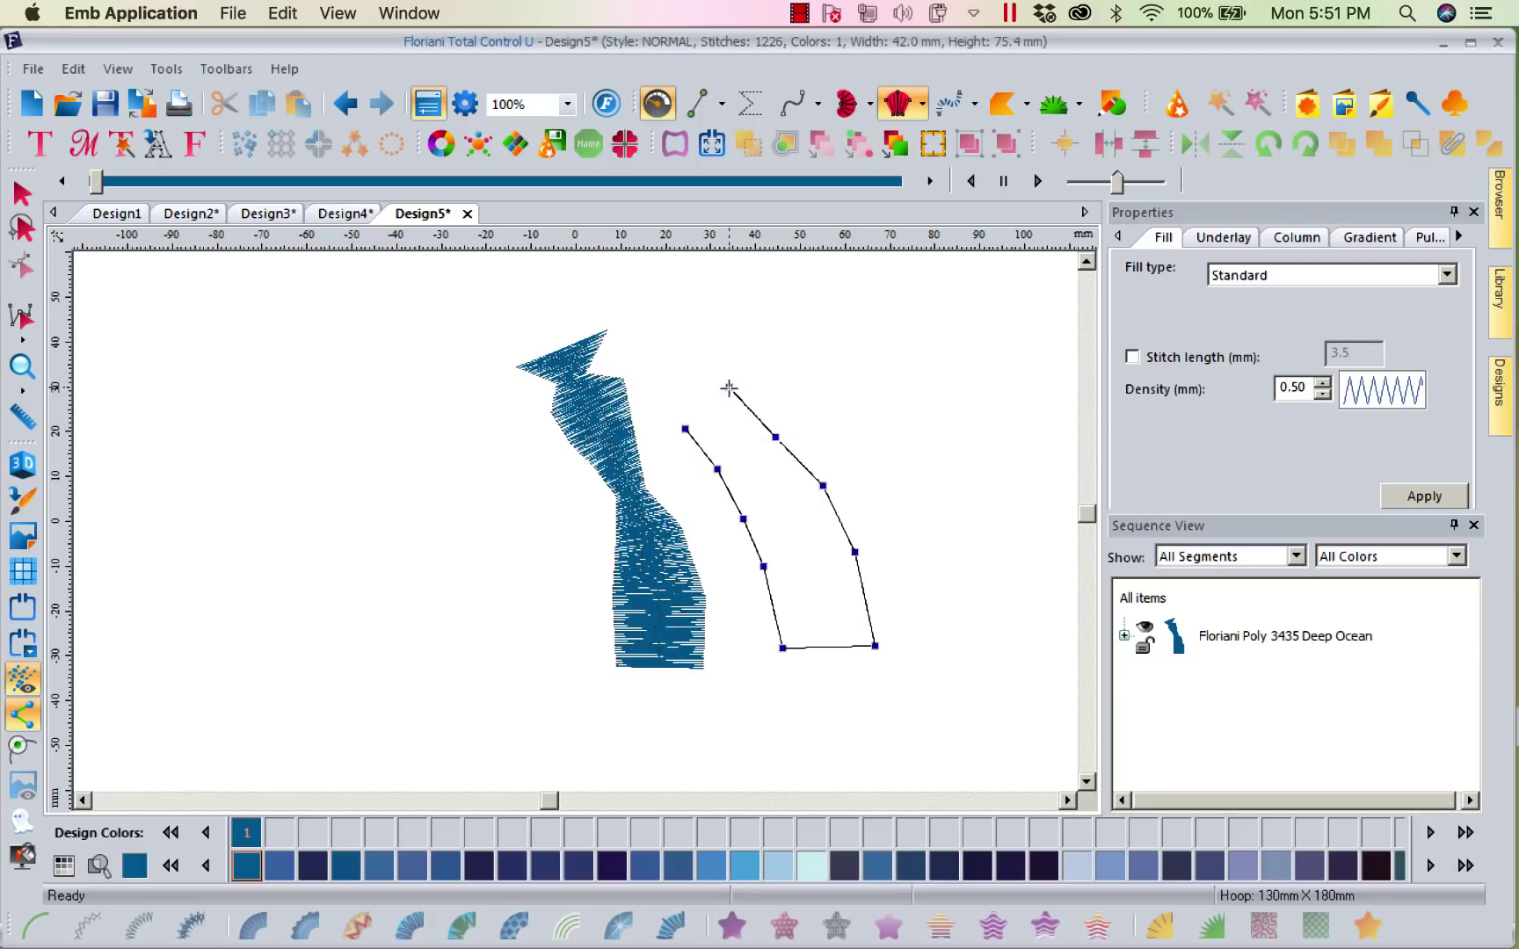
left_click(666, 399)
left_click(698, 361)
key("Return")
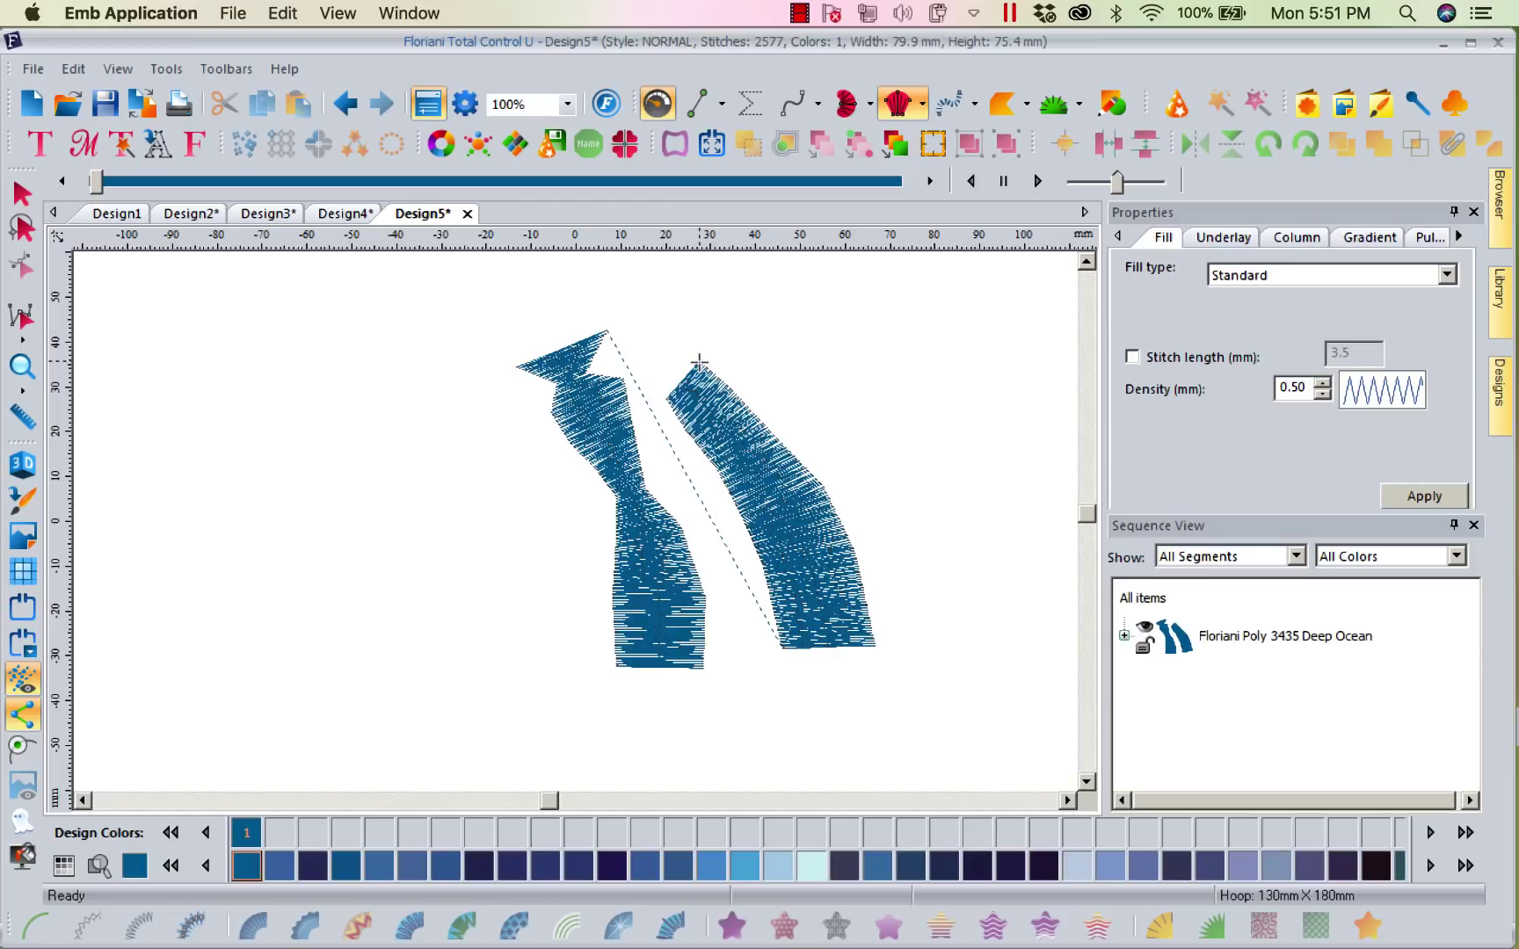
Select the curved right satin column (1351 stitches), checking its context menu along the way.
left_click(22, 193)
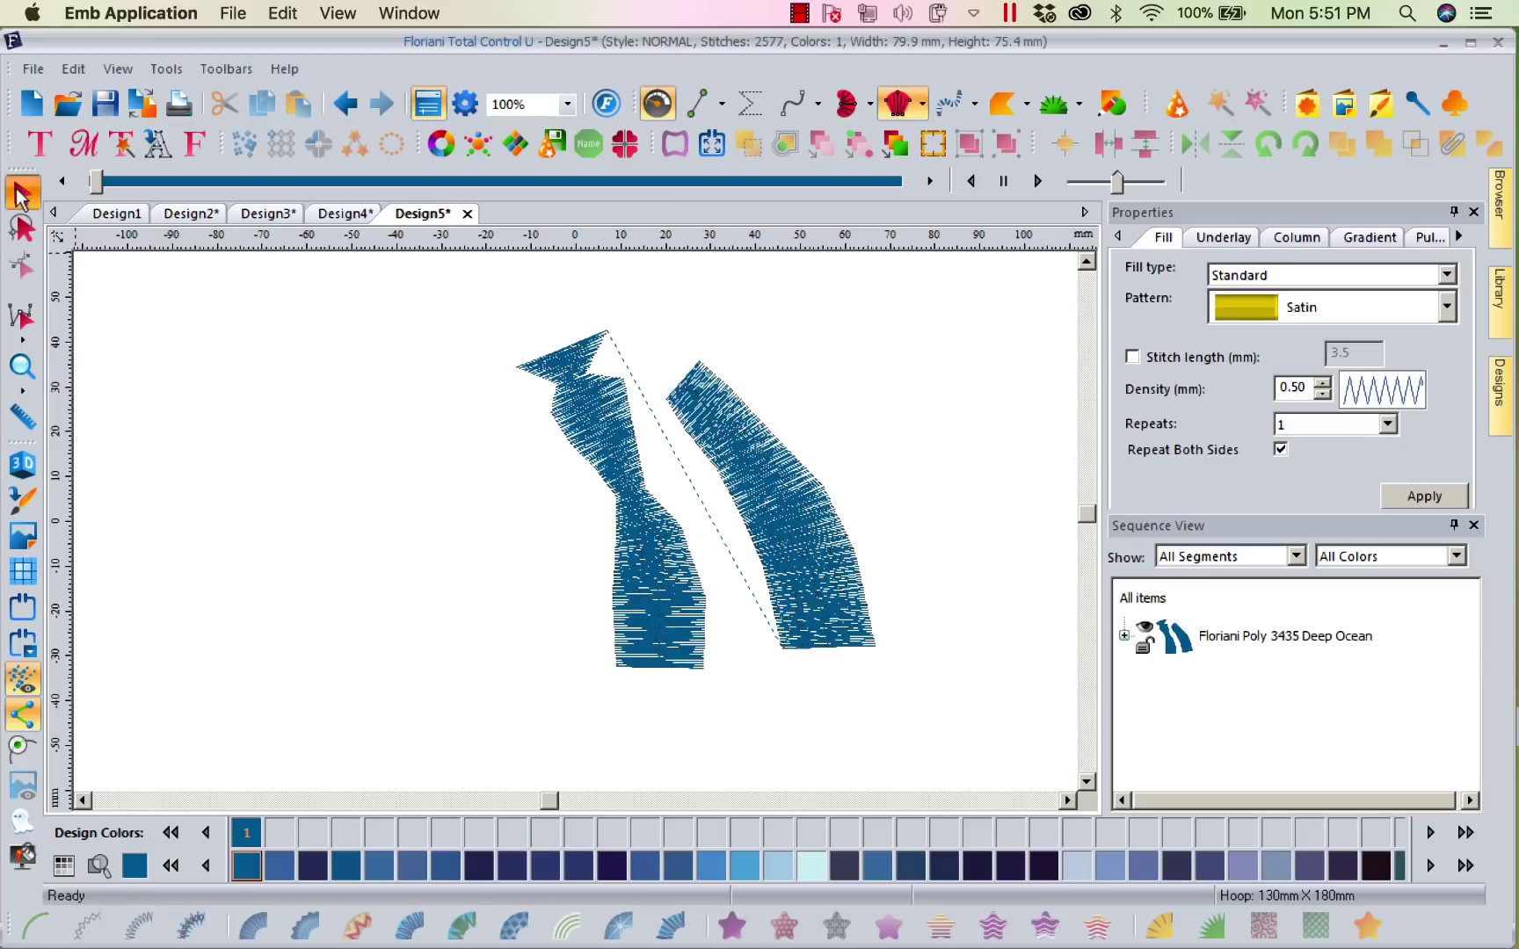
left_click(767, 446)
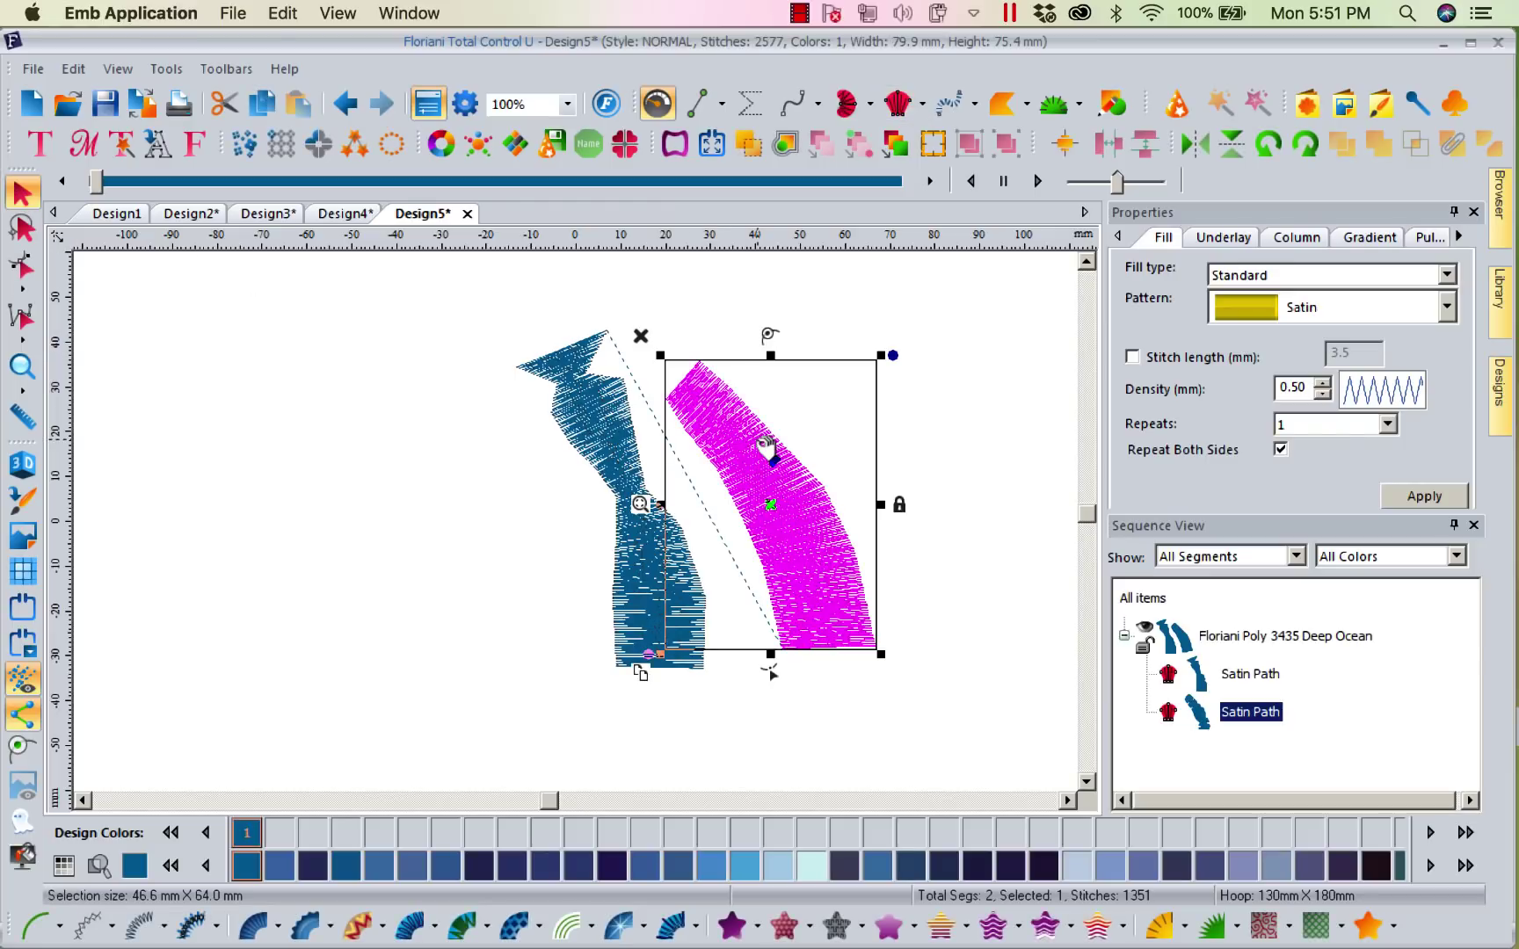
right_click(765, 448)
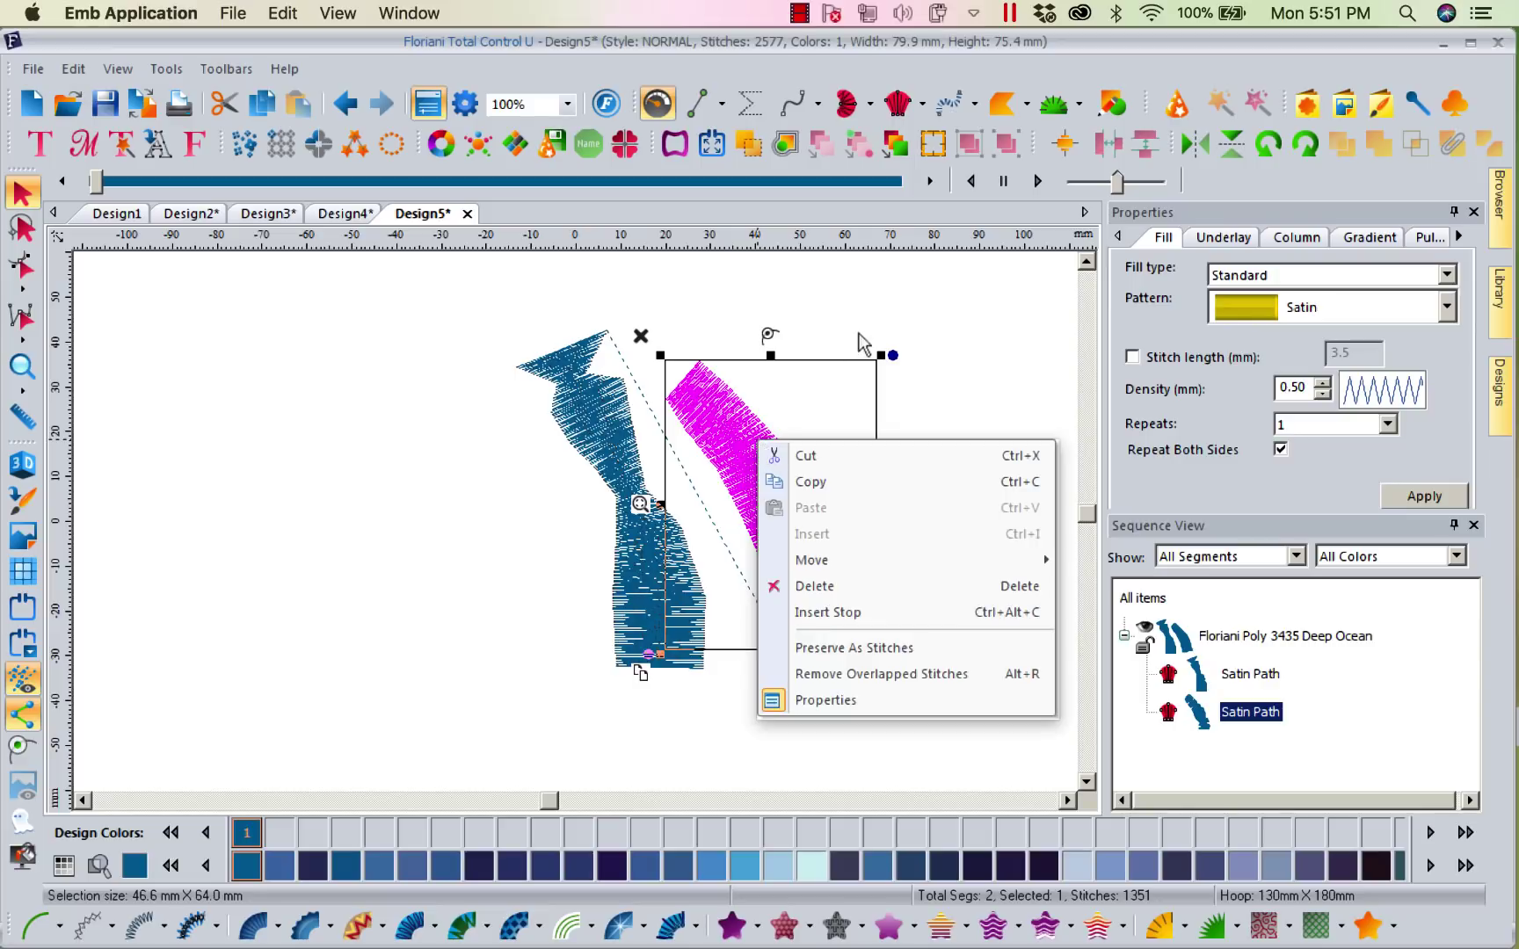
left_click(942, 322)
left_click(802, 485)
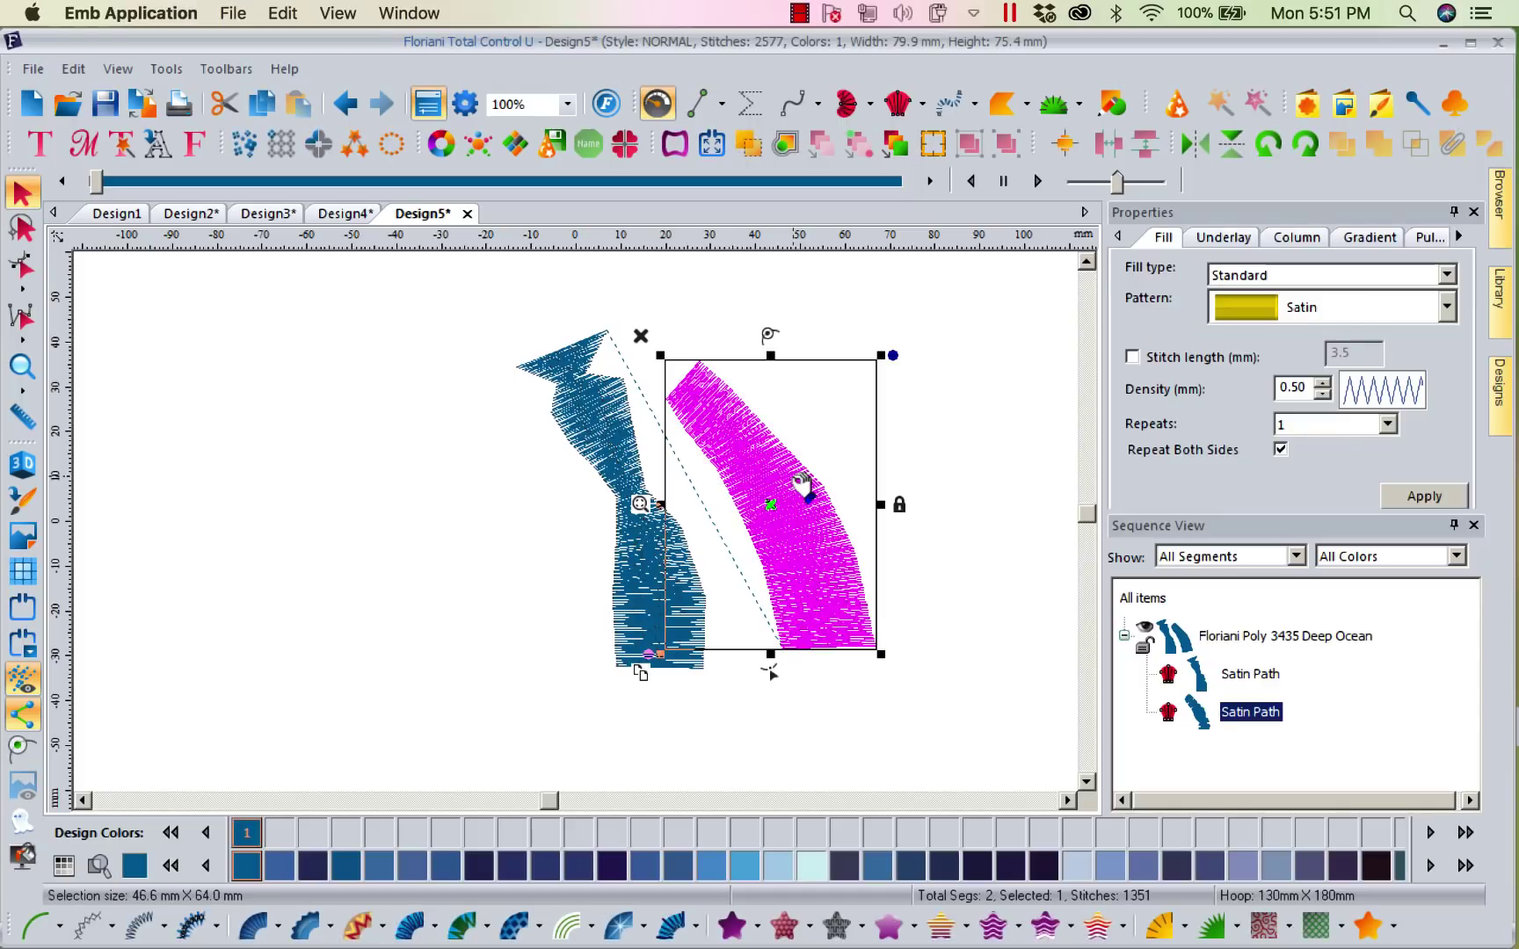
With the Shape tool, add a stitch-angle line near the right column's bottom and tilt it upward.
left_click(25, 265)
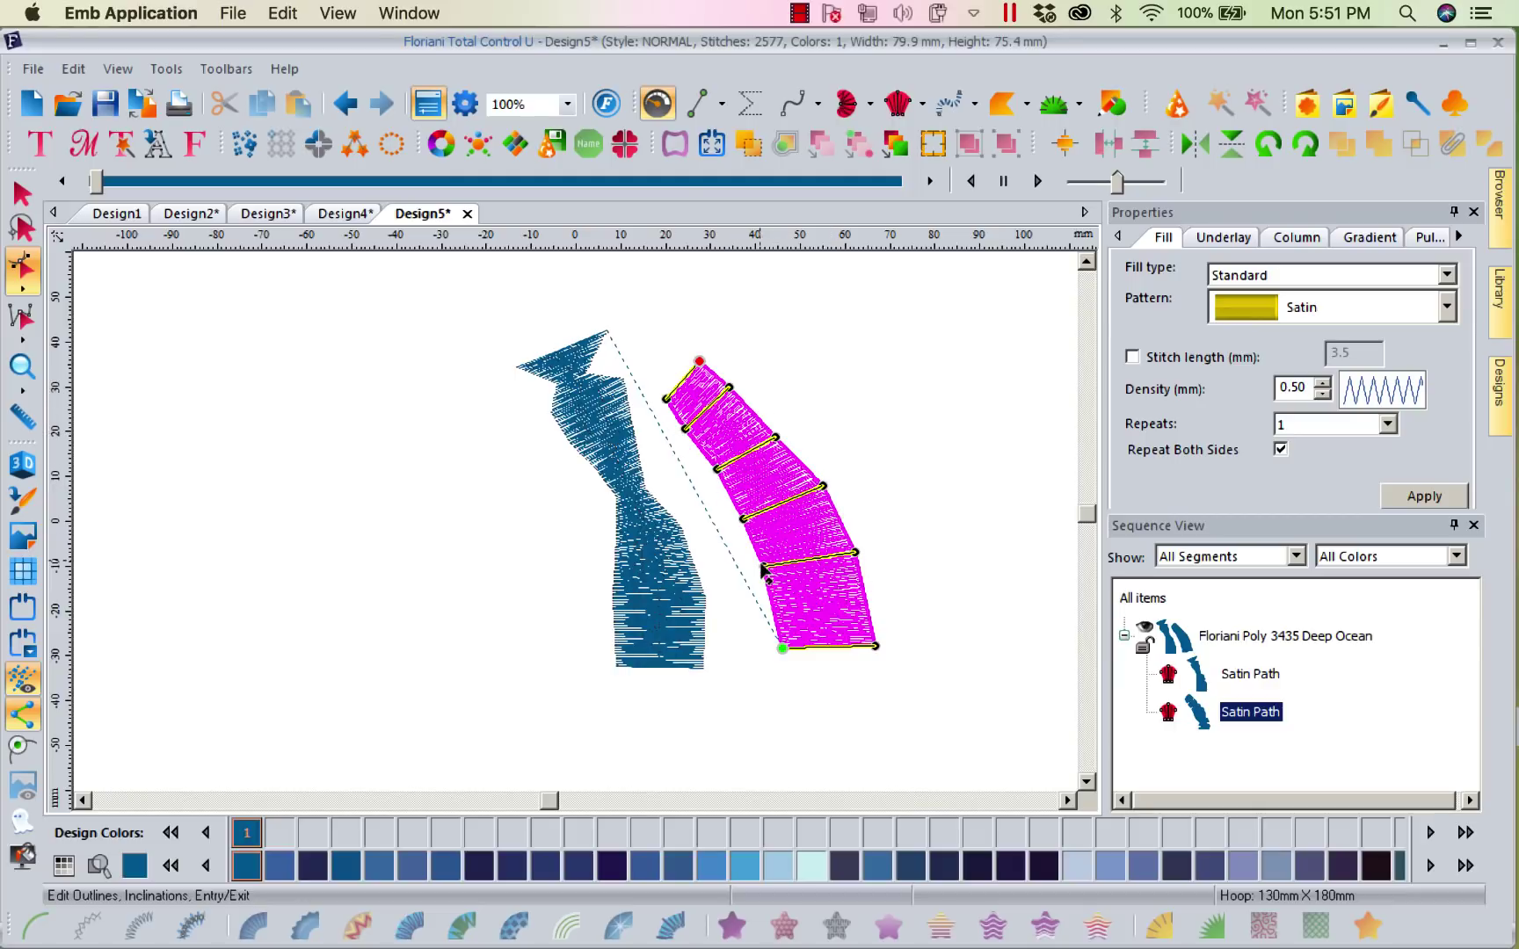
left_click(770, 599)
left_click_drag(770, 601, 767, 580)
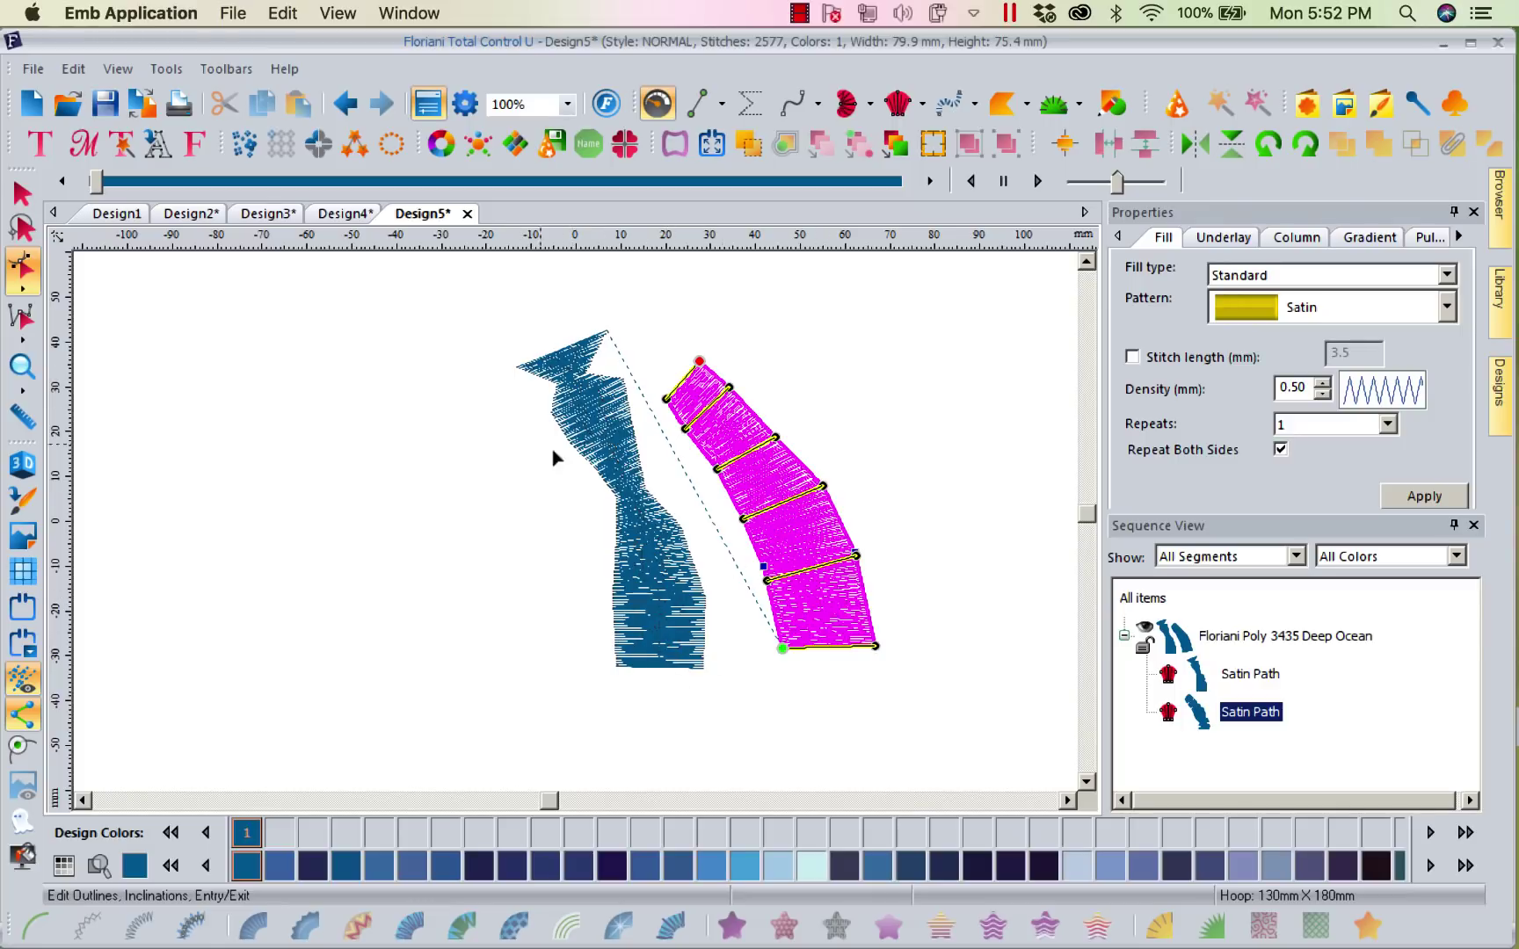
Glance at Design4, return to Design5 and deselect the restitched right column (2574 stitches).
left_click(347, 212)
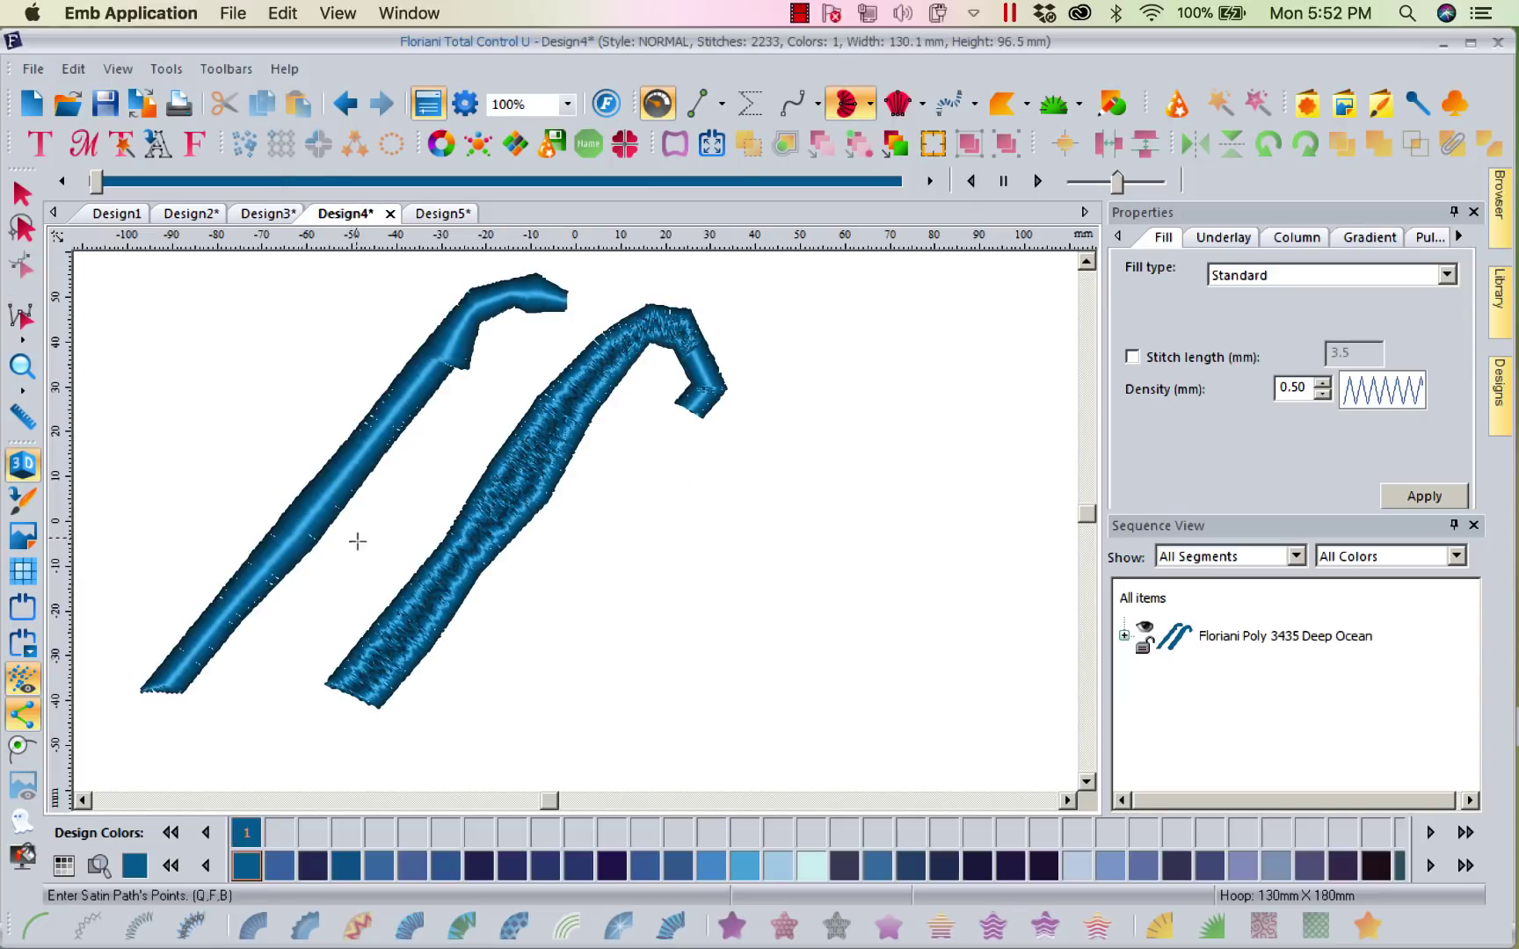
left_click(449, 214)
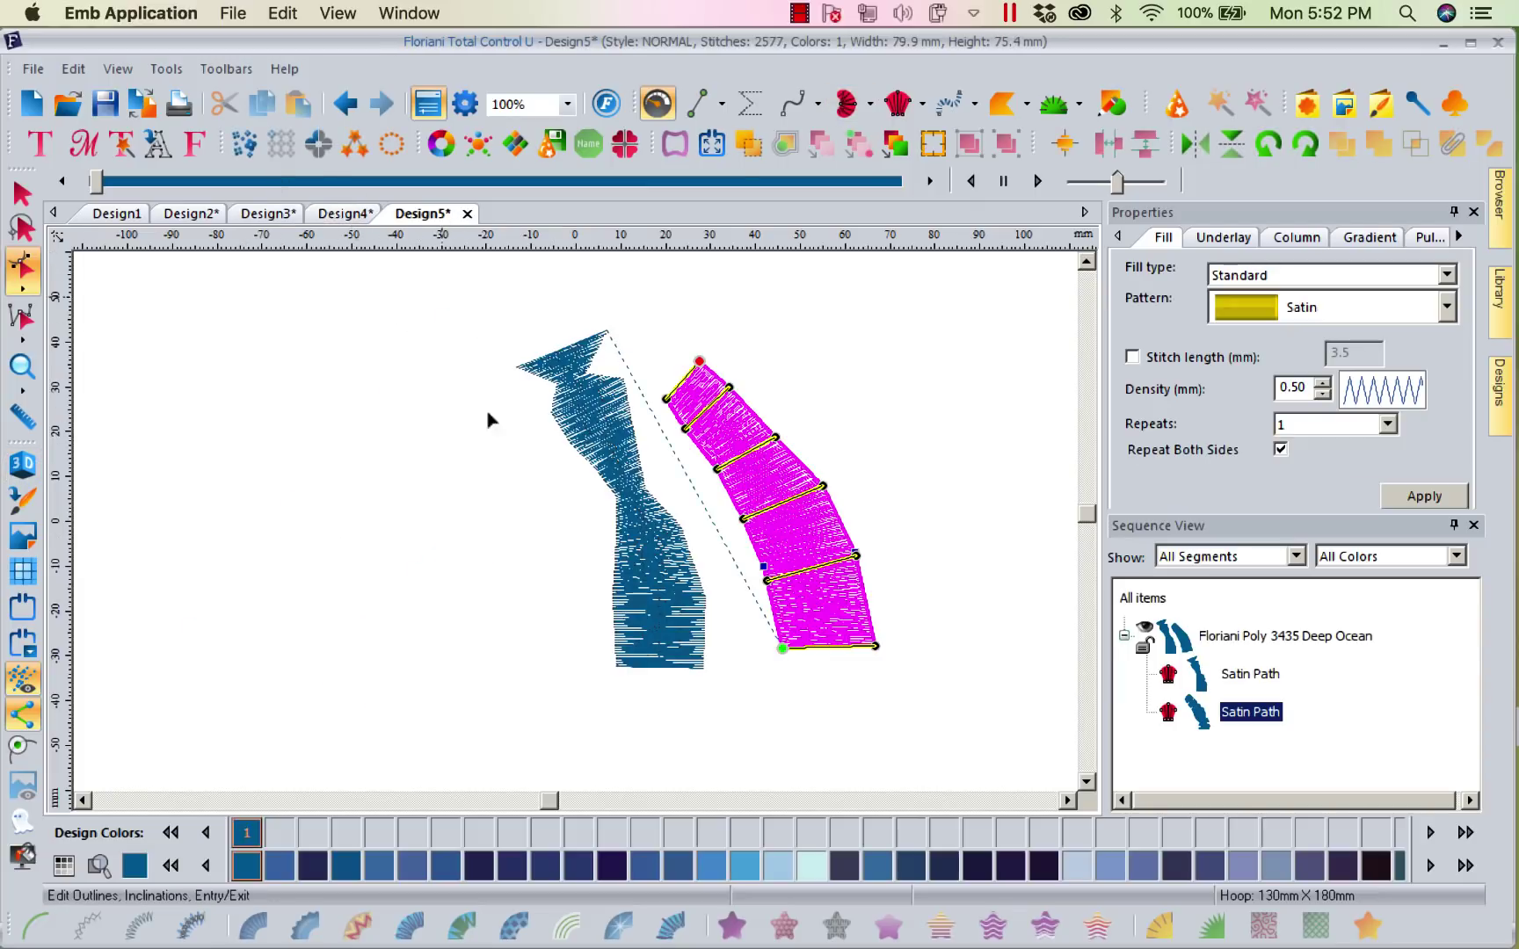
left_click(950, 384)
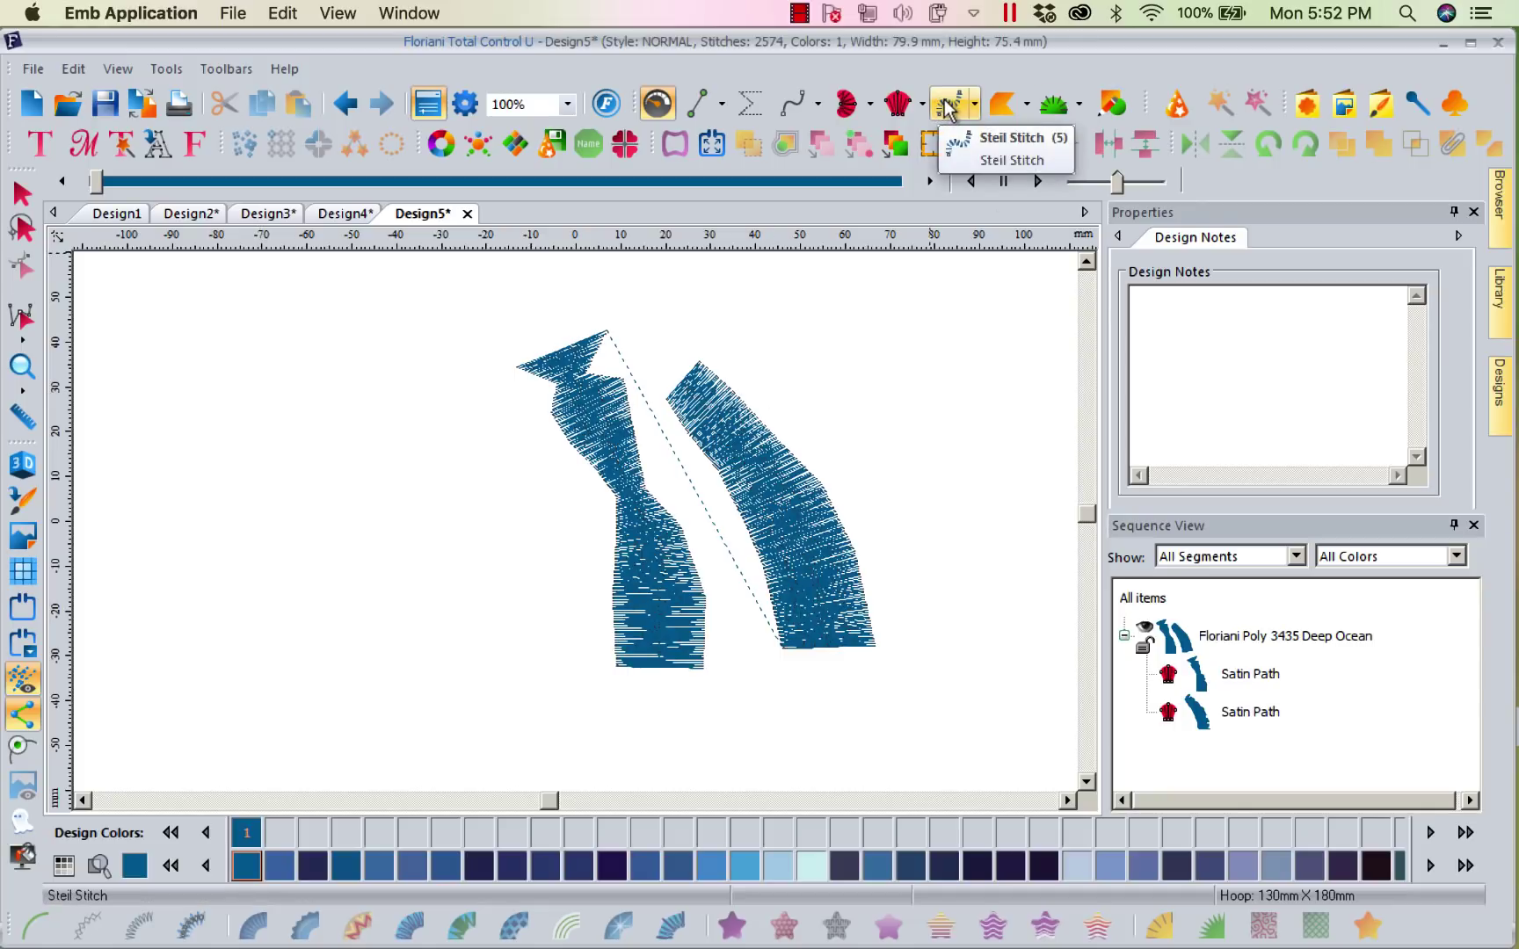
left_click(332, 214)
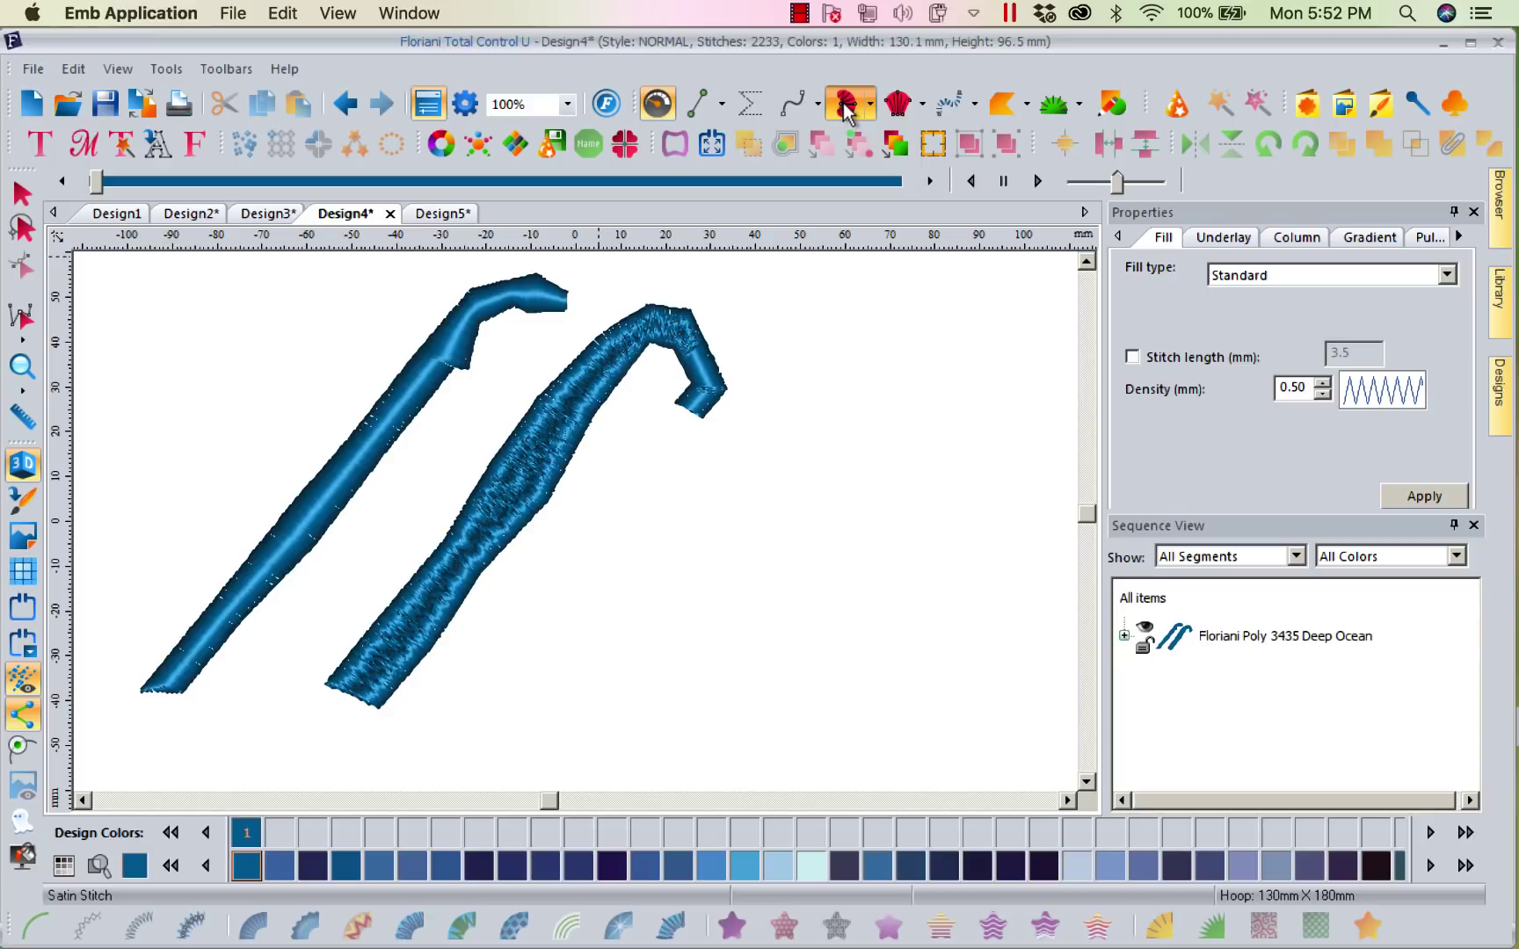
left_click(458, 214)
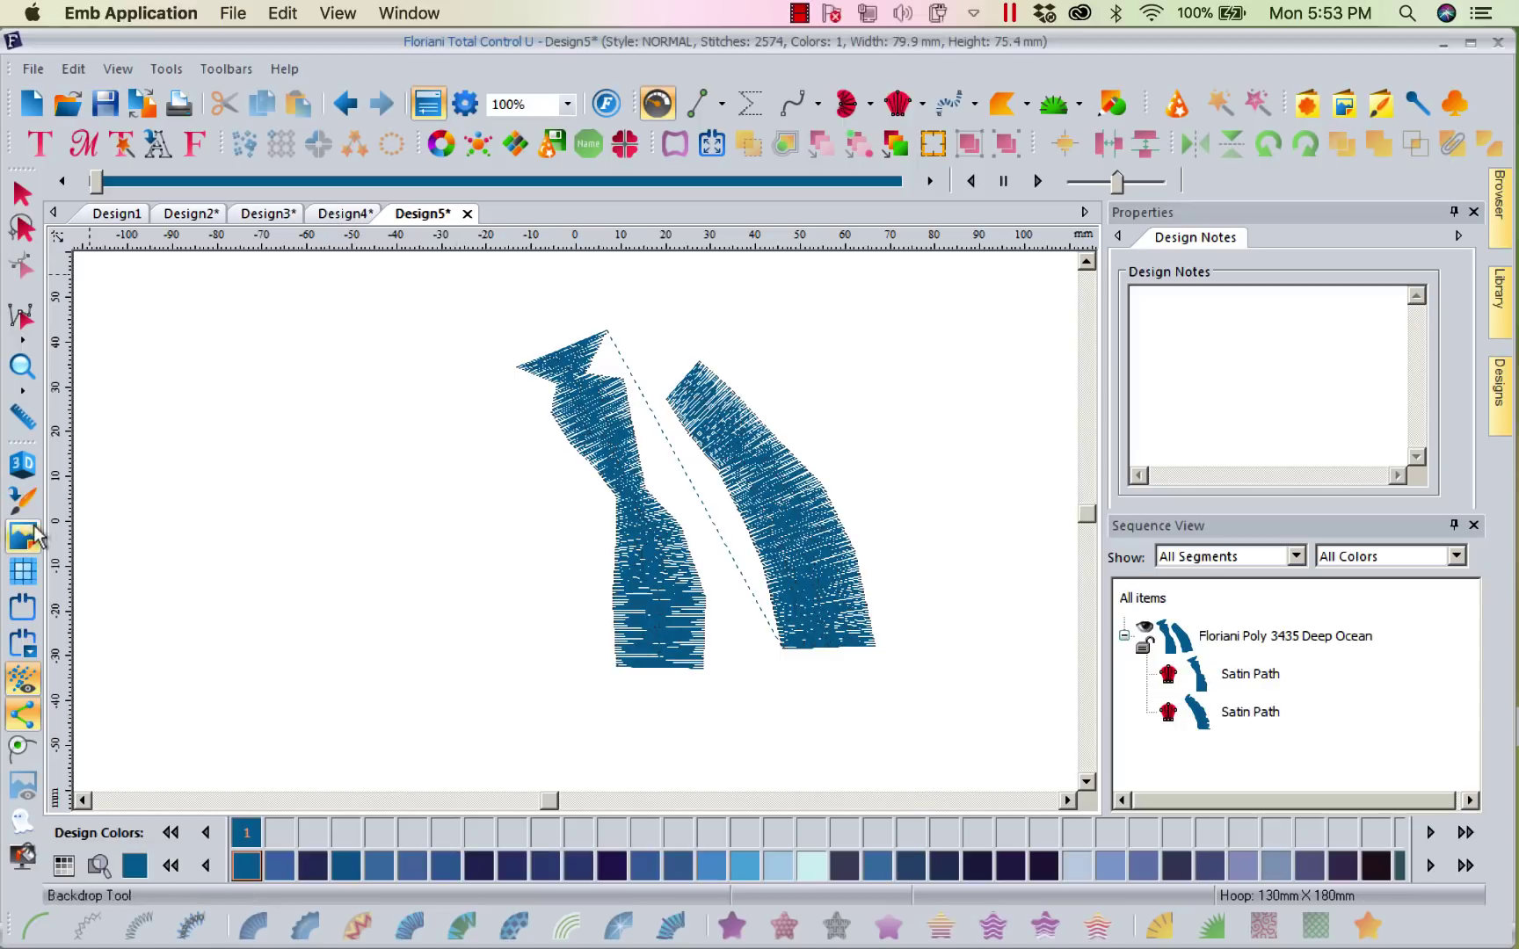
Render Design5's two Deep Ocean block satin columns in 3D view.
left_click(22, 463)
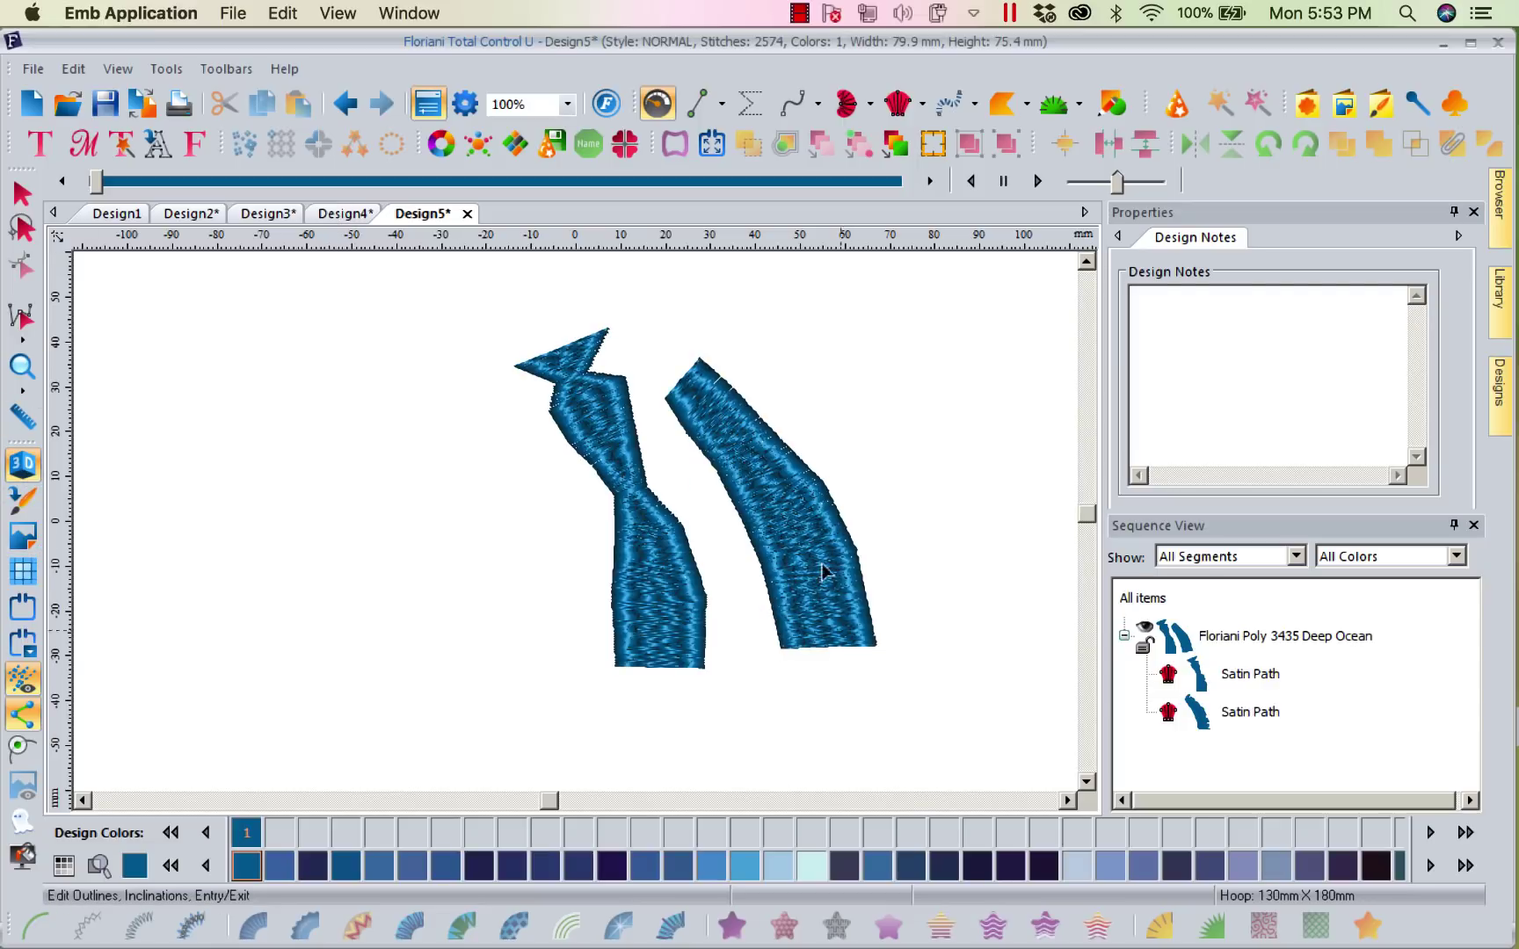